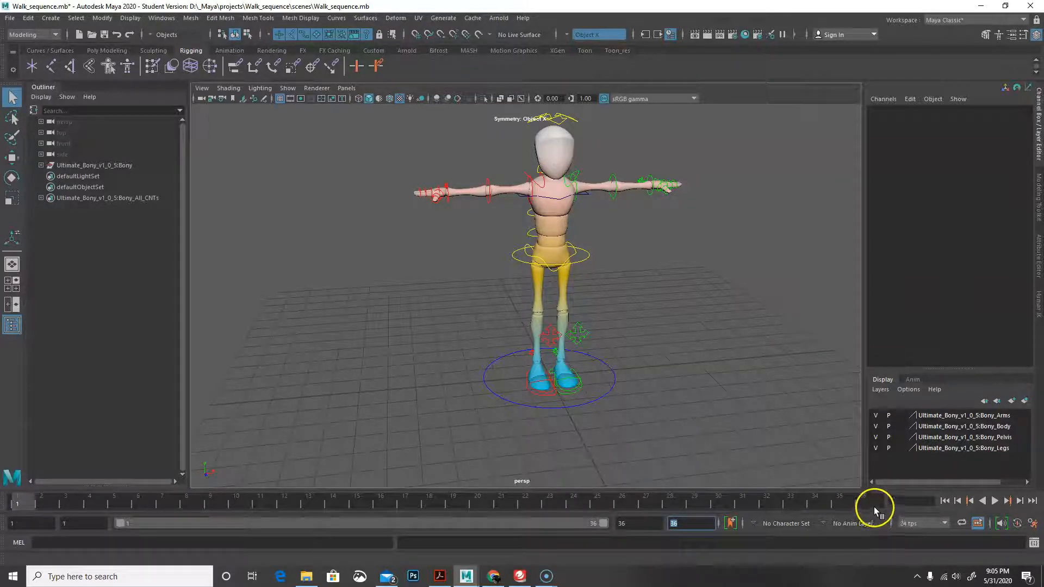
Confirm frame 36 as the end of the timeline range and make frame 1 current
key("Tab")
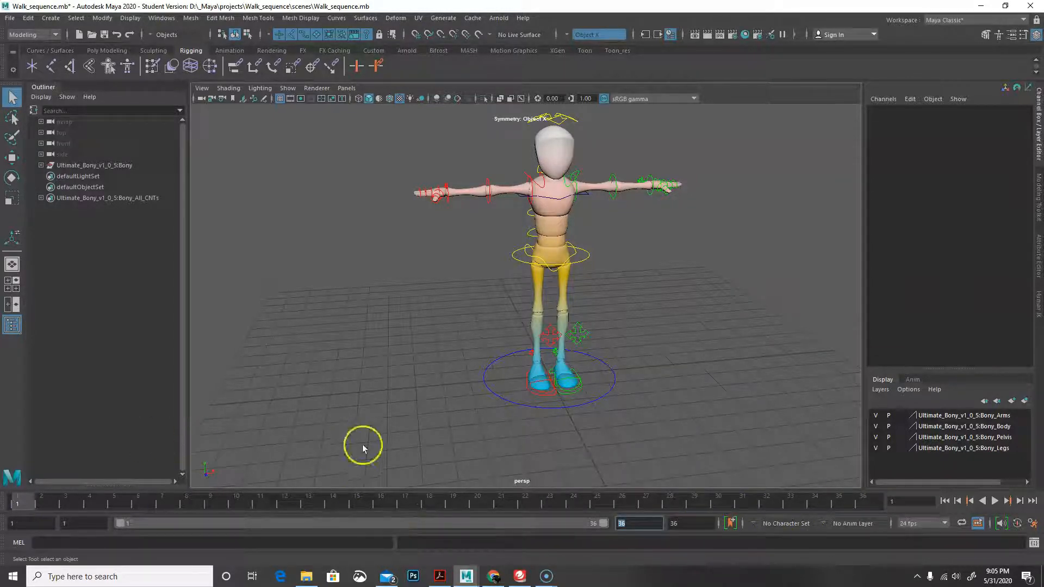
left_click(23, 507)
Move the right foot IK control forward to Translate Z -1.9 and key both foot controls at frame 1
left_click_drag(401, 422, 513, 410, "alt")
mouse_move(513, 410)
middle_mouse_down("alt")
mouse_move(579, 384)
mouse_move(522, 434)
mouse_move(528, 422)
middle_mouse_up("alt")
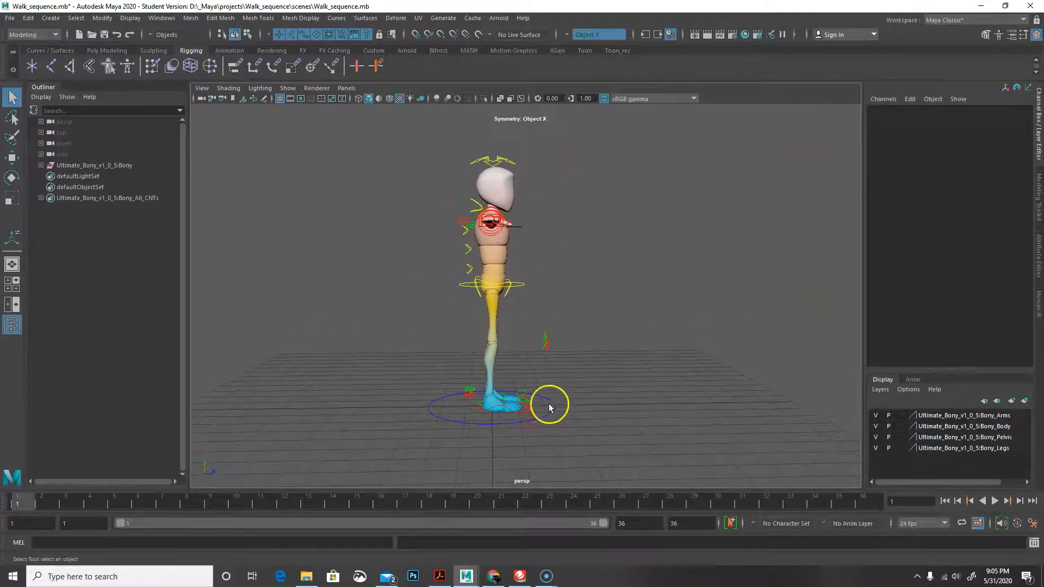
left_click(509, 411)
left_click(14, 158)
left_click_drag(517, 397, 564, 392)
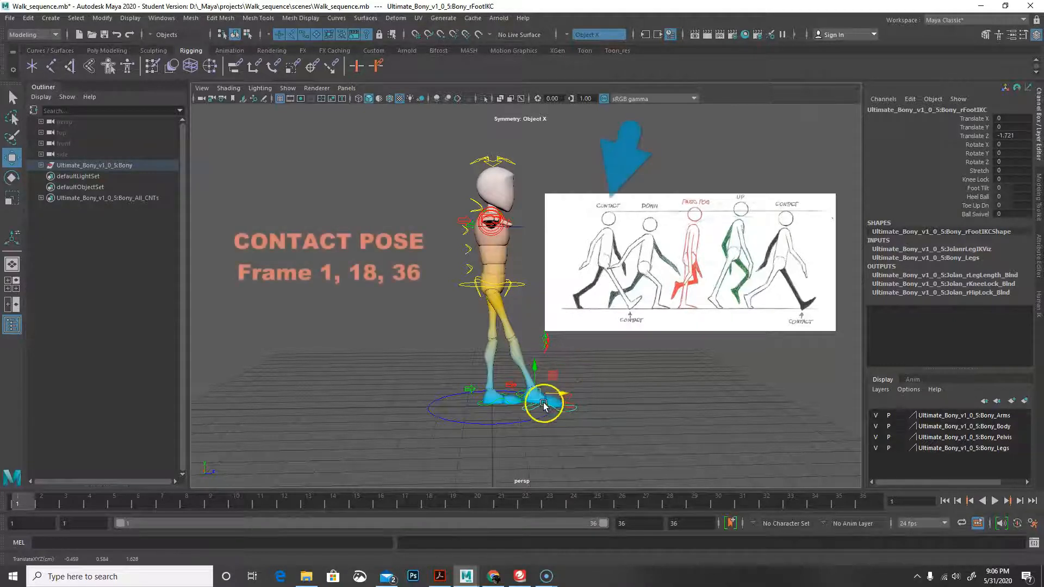
scroll(652, 392, "up", 3)
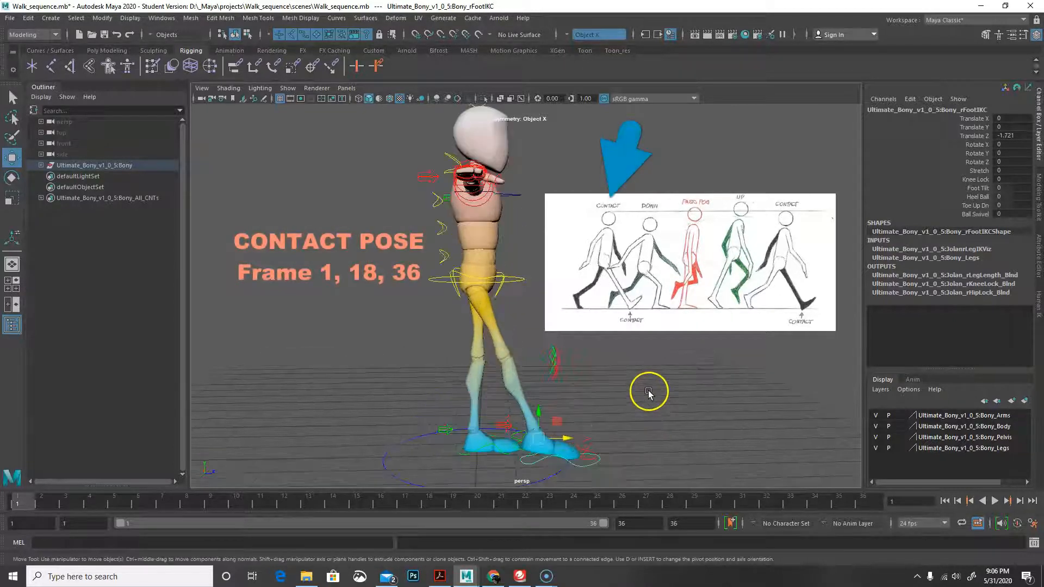
left_click_drag(575, 440, 575, 440)
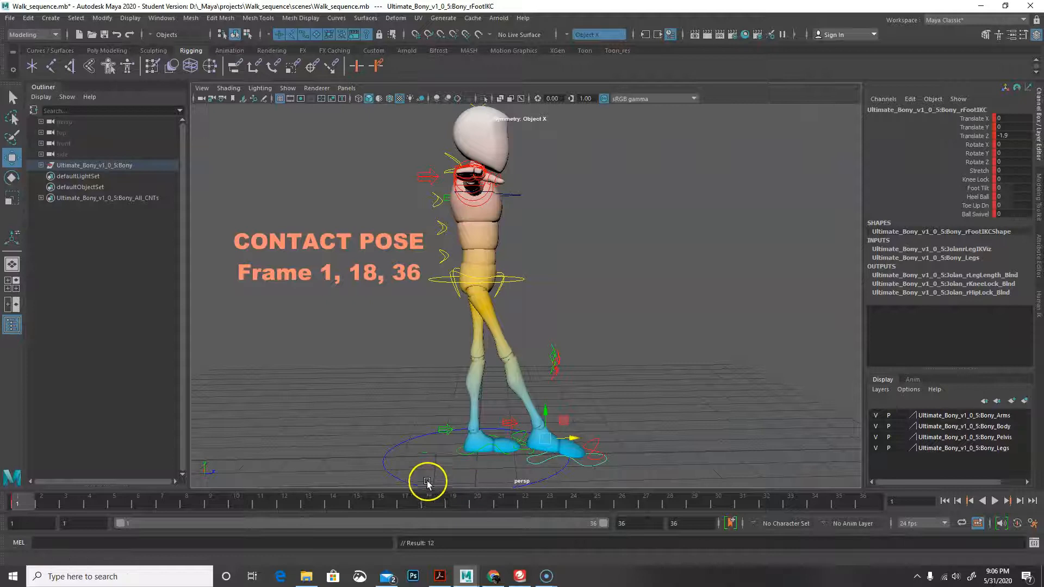
left_click(469, 454)
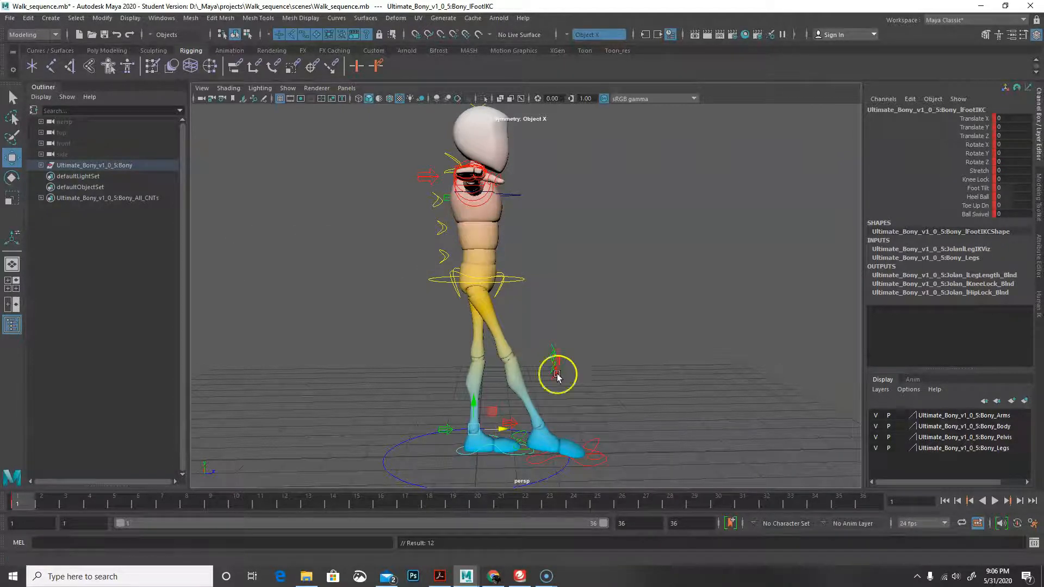
Lower the root control to Translate Y about -0.185, shift it forward to Translate Z about 0.706, and key it at frame 1
left_click(420, 279)
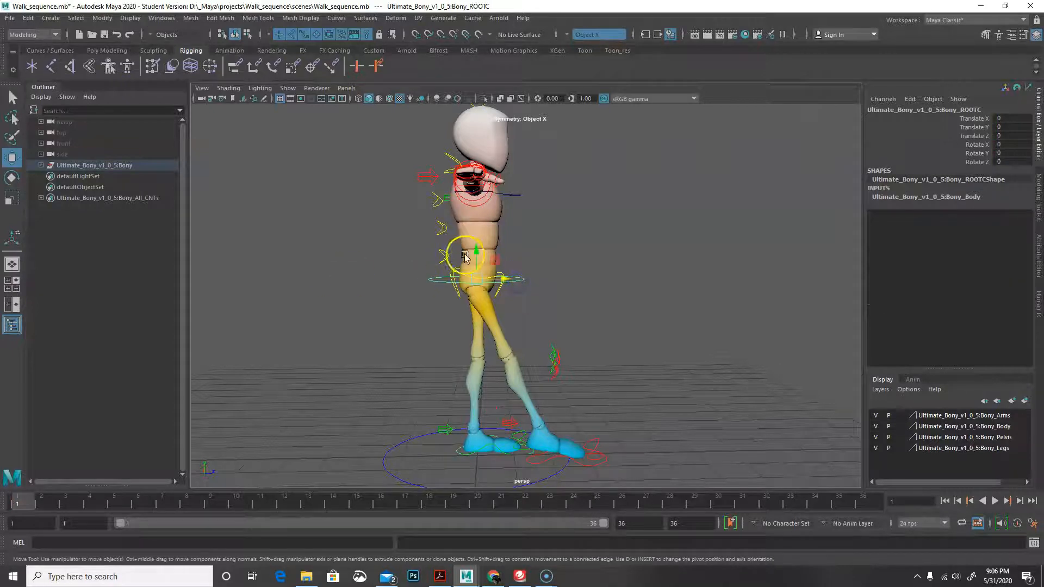
left_click_drag(475, 249, 478, 266)
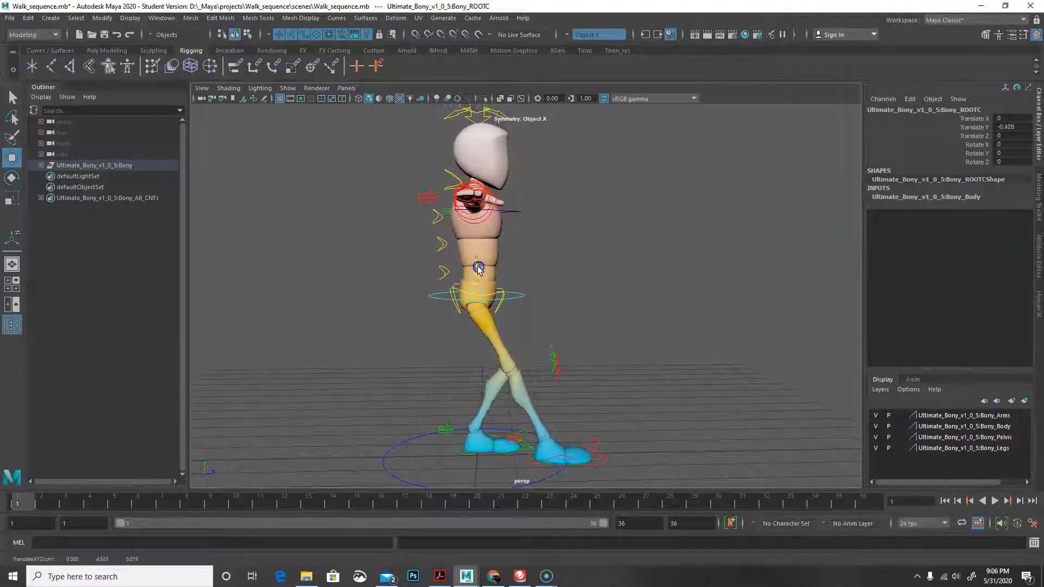
mouse_move(526, 295)
left_mouse_down()
mouse_move(511, 296)
mouse_move(539, 299)
left_mouse_up()
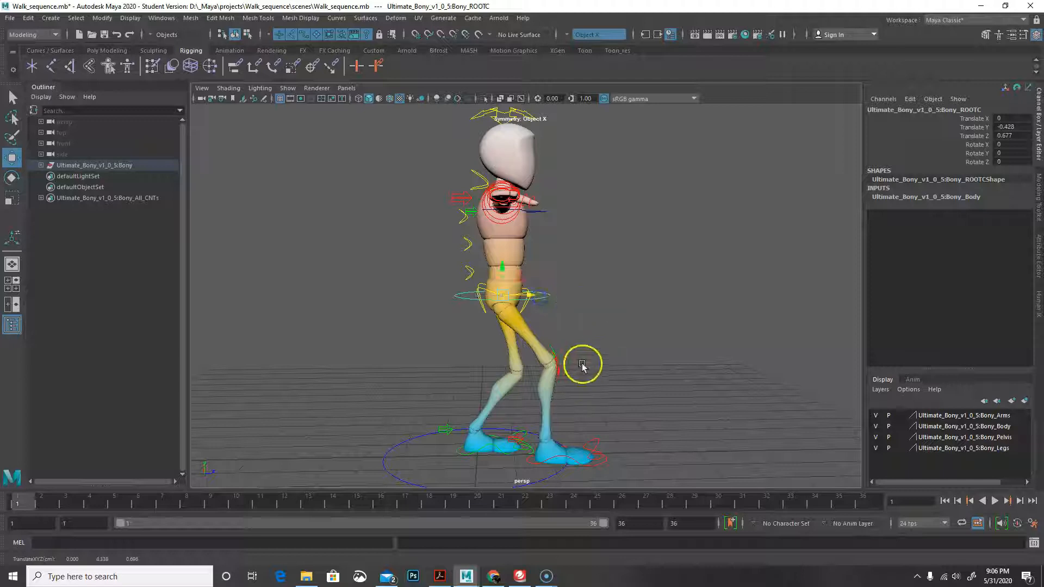
left_click_drag(498, 274, 502, 260)
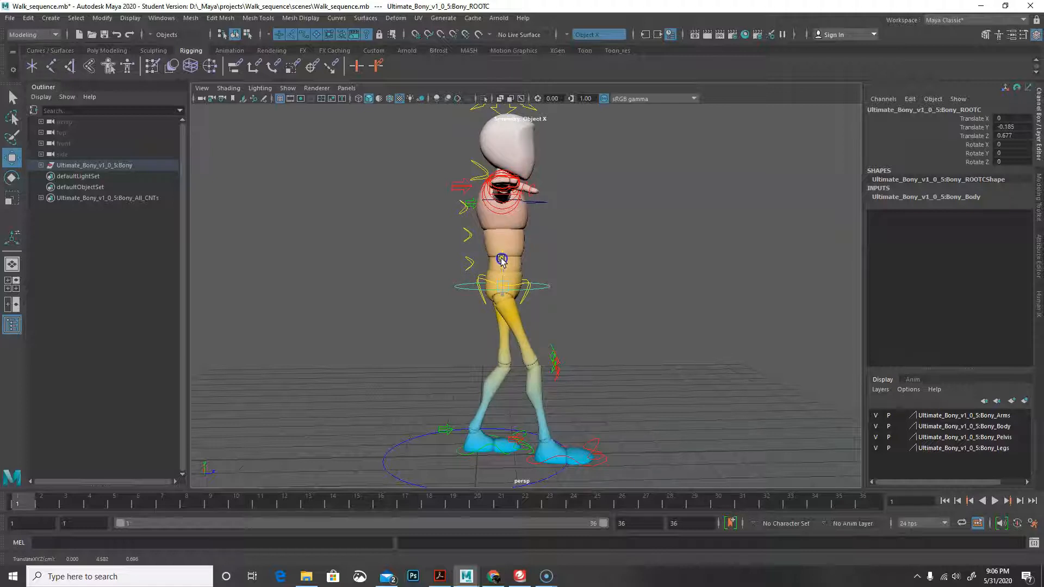
left_click_drag(530, 285, 533, 285)
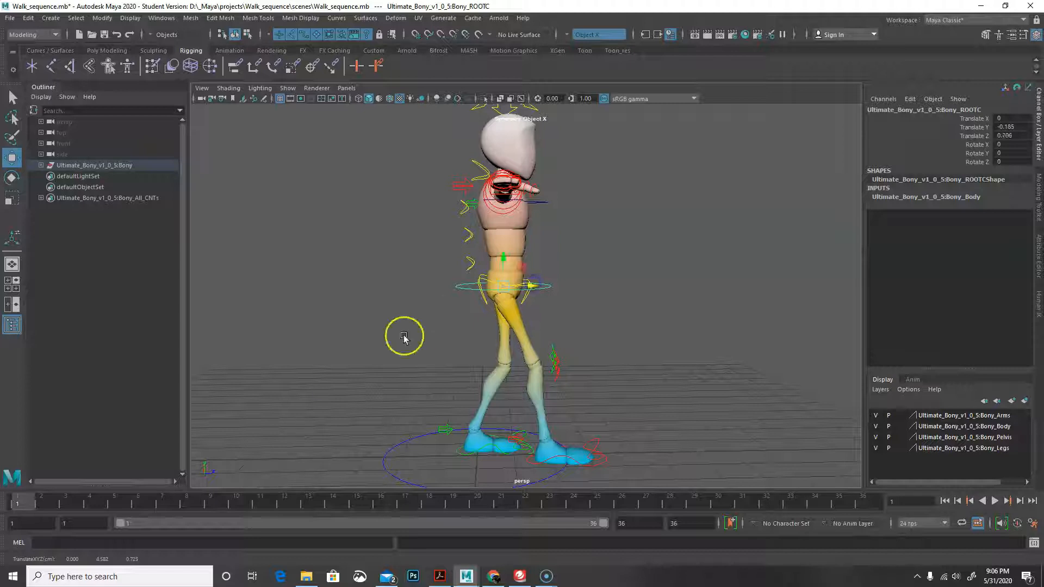
key("s")
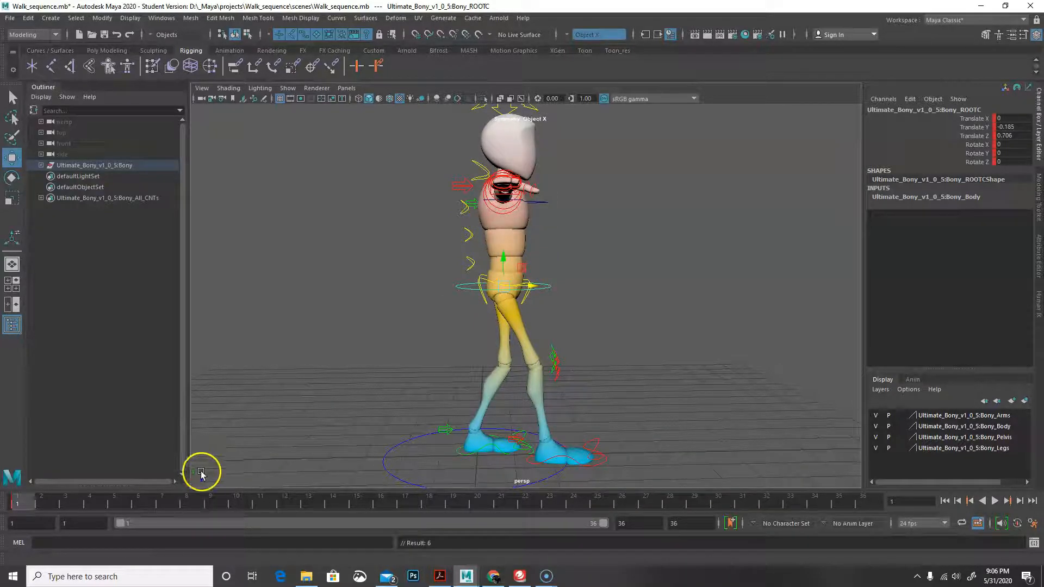
Rotate the right shoulder FK control to about -81.4 on Z so the arm hangs down, and key it
left_click_drag(630, 273, 597, 269, "alt")
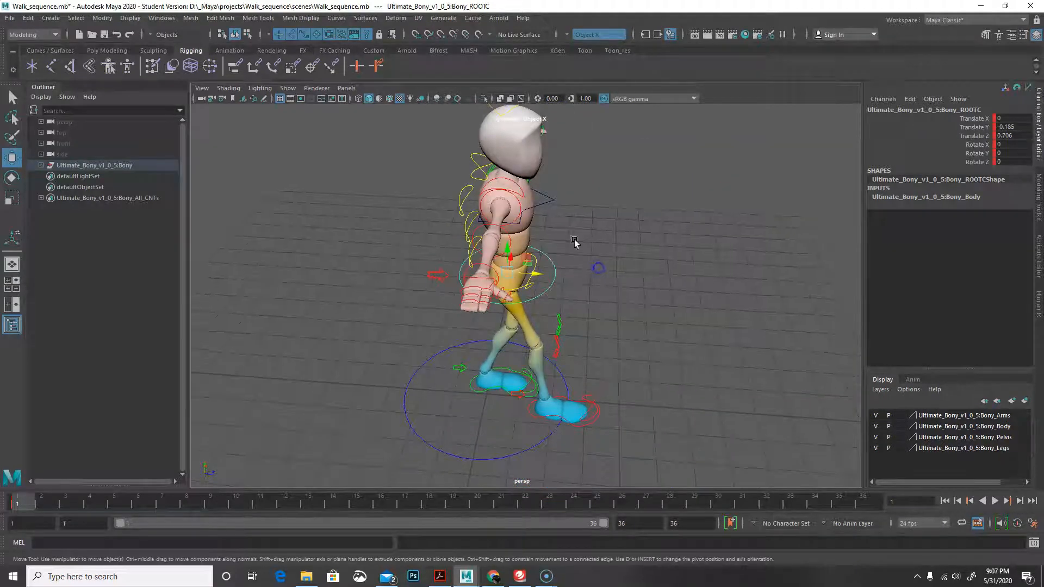
left_click(517, 207)
left_click(518, 208)
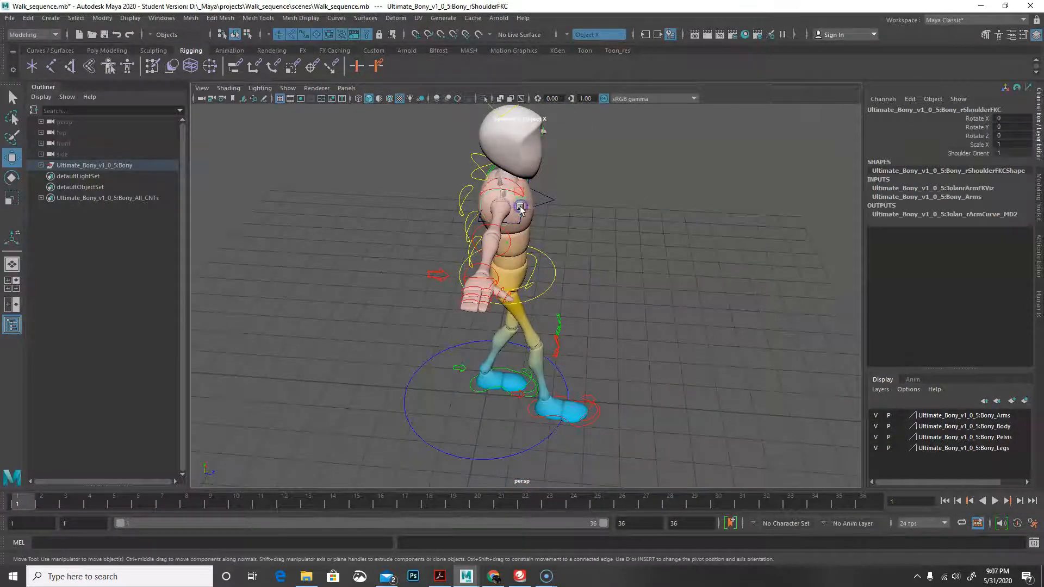
left_click_drag(583, 303, 563, 283, "alt")
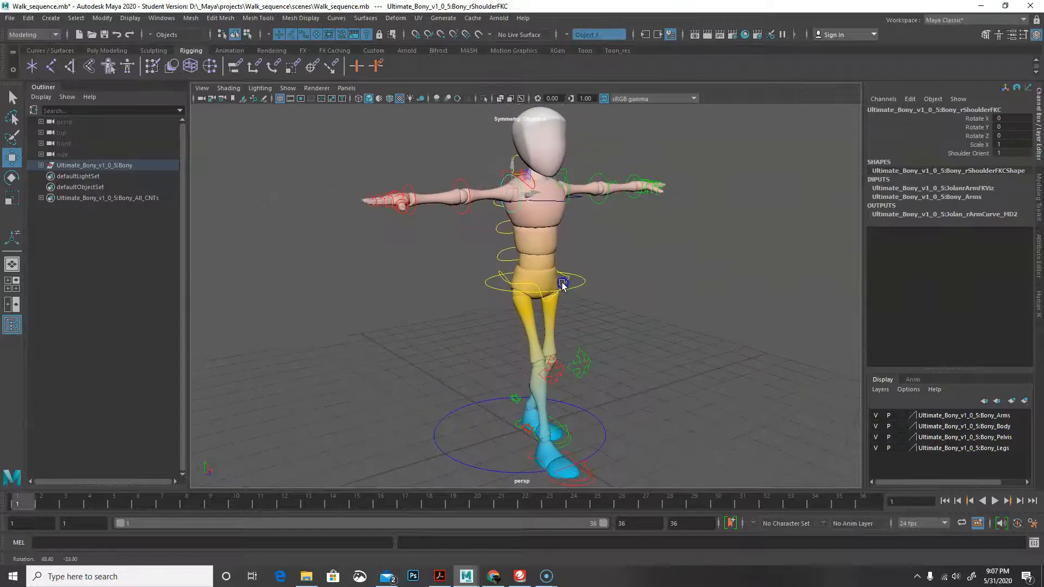
key("e")
left_click_drag(489, 158, 498, 200)
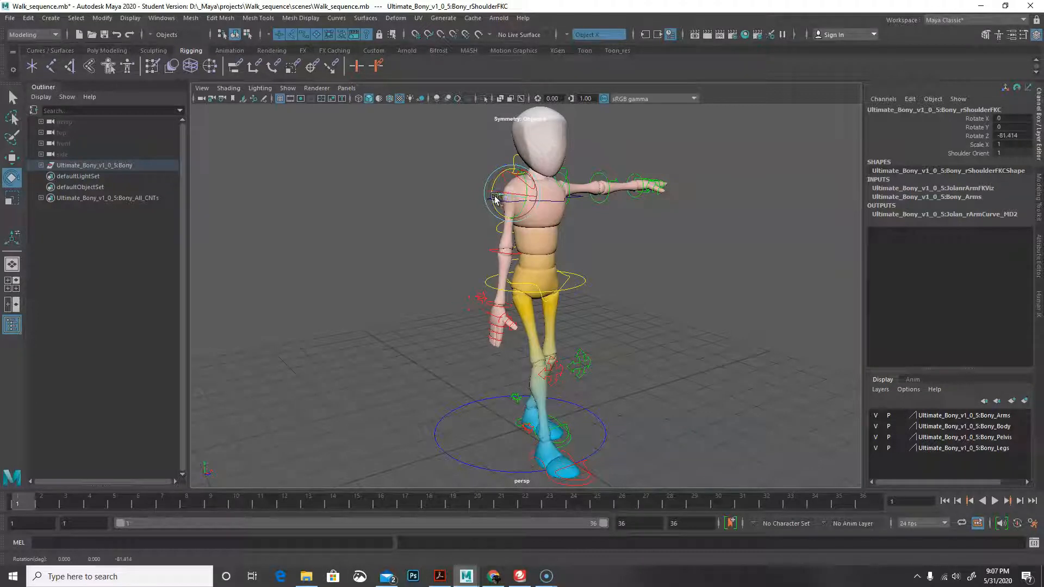
key("s")
Swing the right arm backward by rotating the shoulder control to about 15.3 on Y, and key it
left_click_drag(605, 252, 669, 252, "alt")
scroll(557, 163, "up", 3)
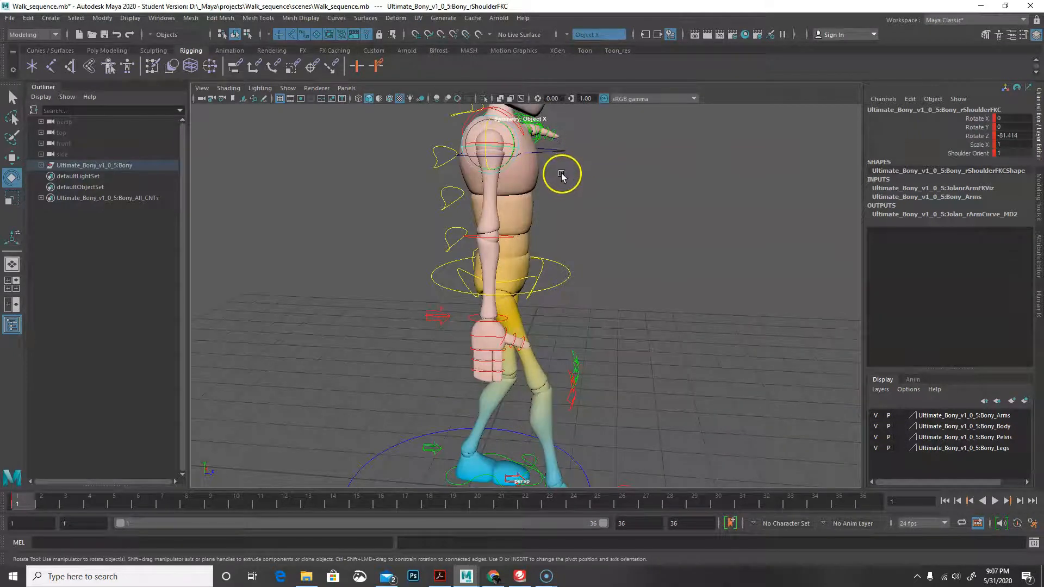
left_click_drag(609, 172, 576, 270, "alt")
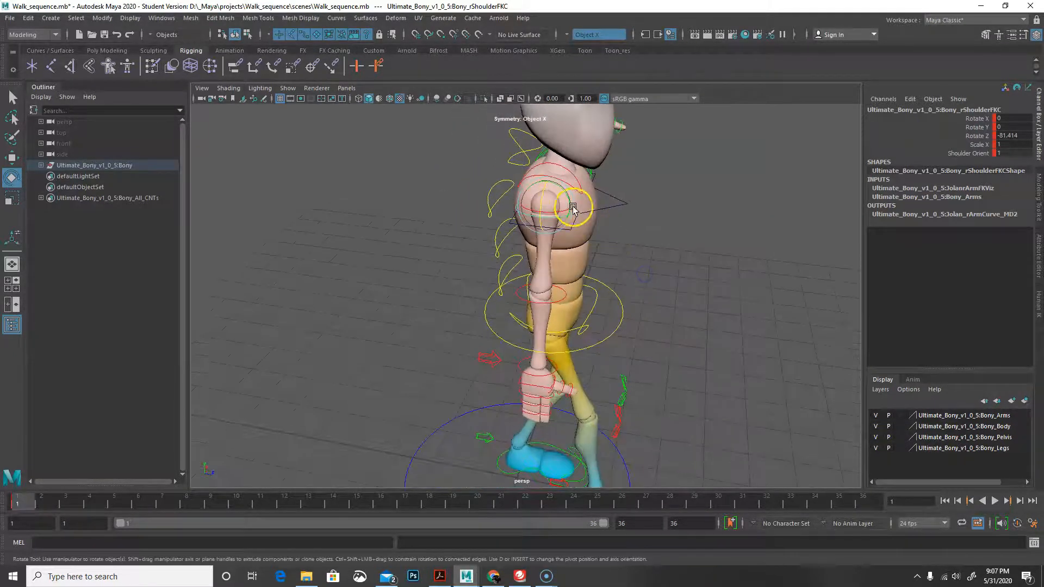
left_click_drag(572, 206, 572, 214)
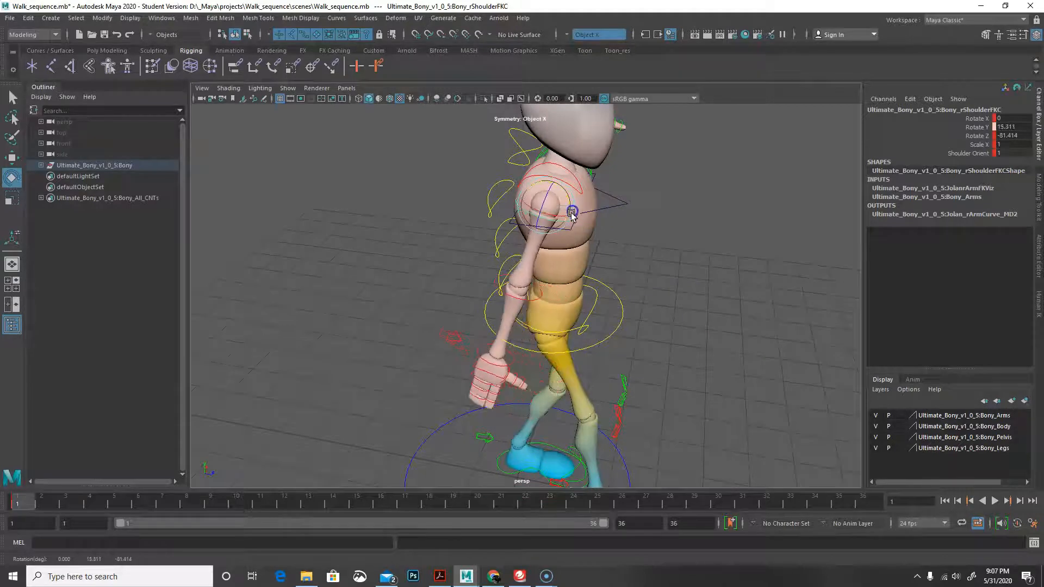
key("s")
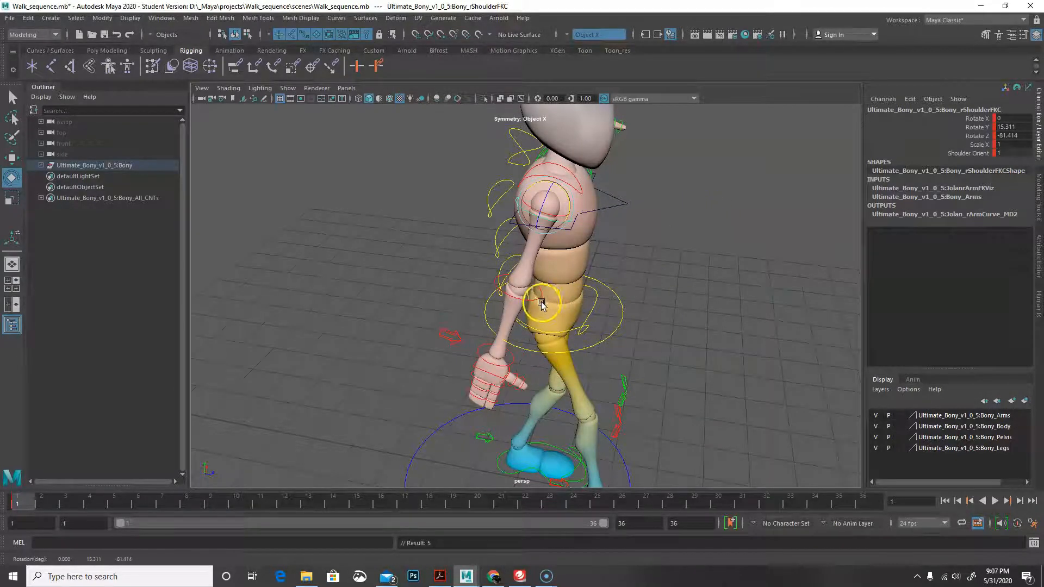
Rotate and key the right elbow at about -17.6 on Y and the right wrist at about -11.4 on X and 11.8 on Y
left_click(538, 298)
left_click_drag(542, 294, 539, 287)
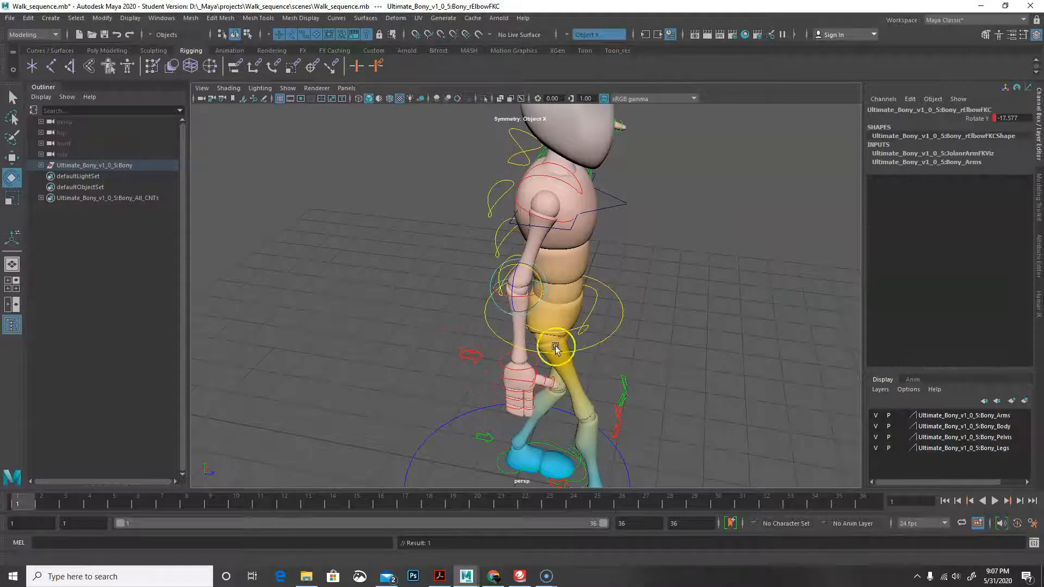
left_click(538, 358)
left_click_drag(541, 356, 542, 361)
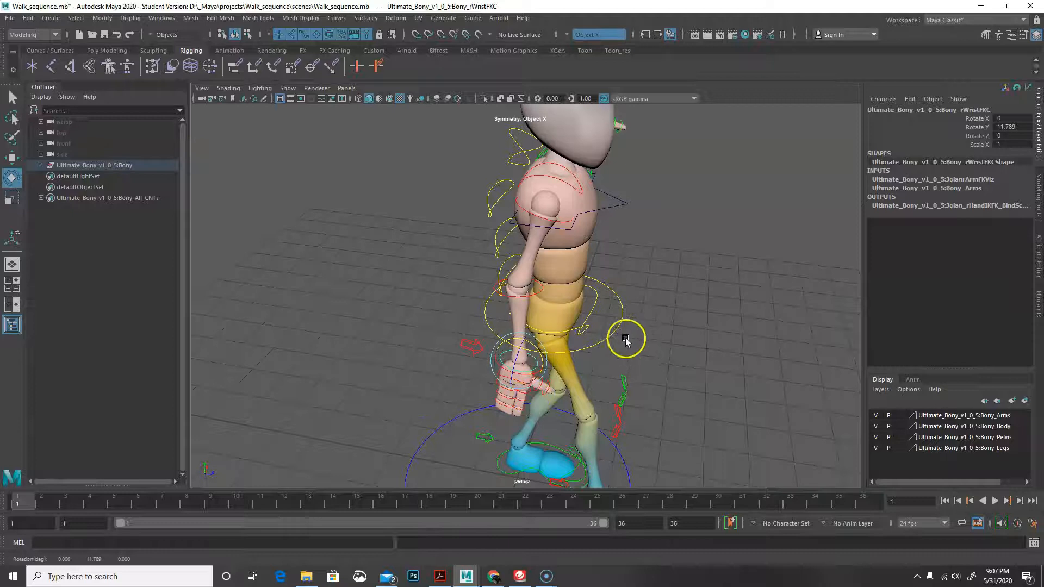
left_click_drag(647, 326, 673, 346, "alt")
middle_click_drag(672, 357, 671, 312, "alt")
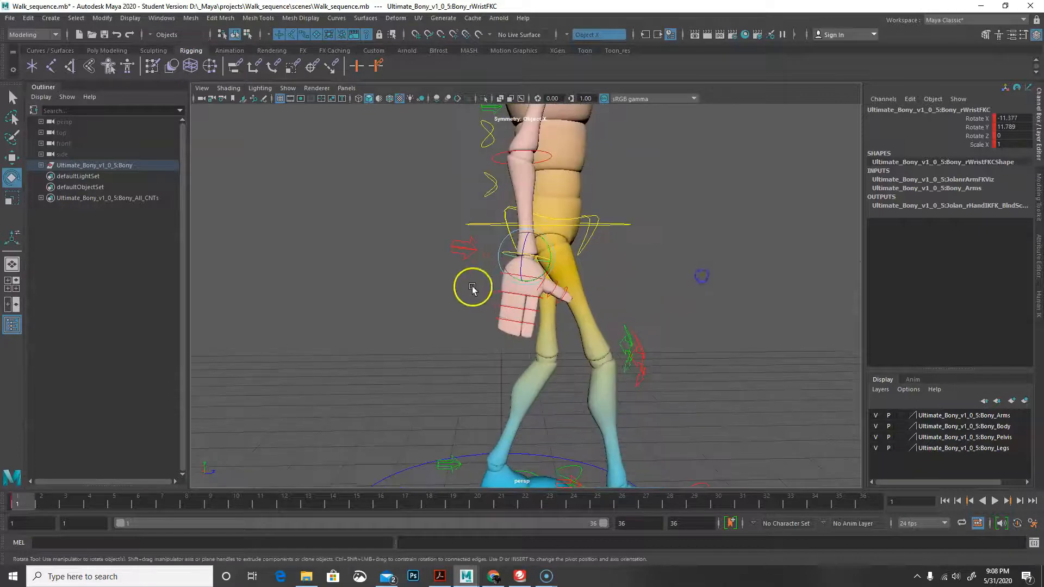
Rotate the right palm control to about -10.4 on Z and curl the grouped fingers inward at their base joint
left_click(432, 289)
left_click(517, 278)
left_click_drag(518, 278, 521, 280)
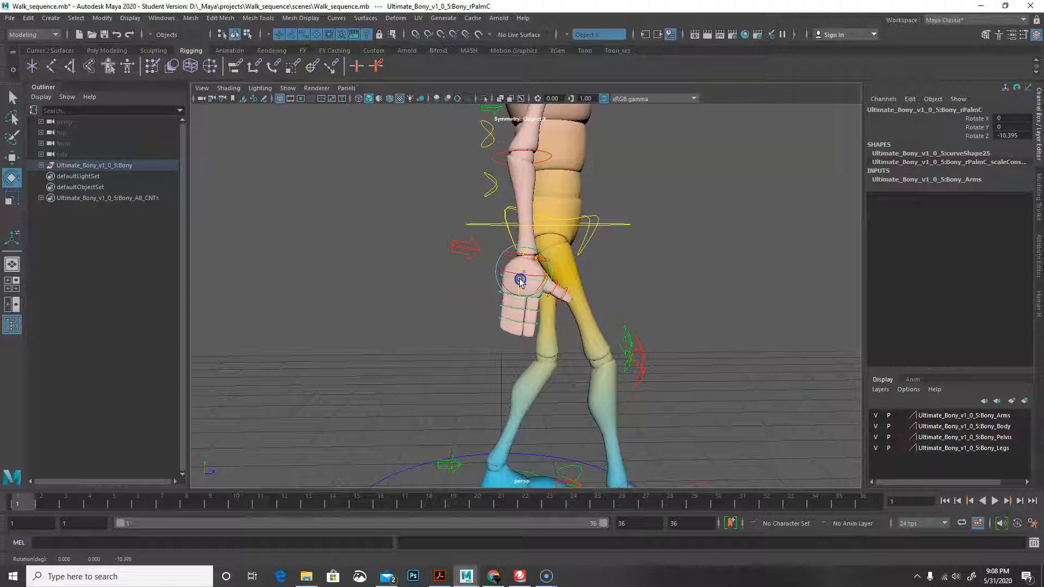
scroll(678, 324, "up", 6)
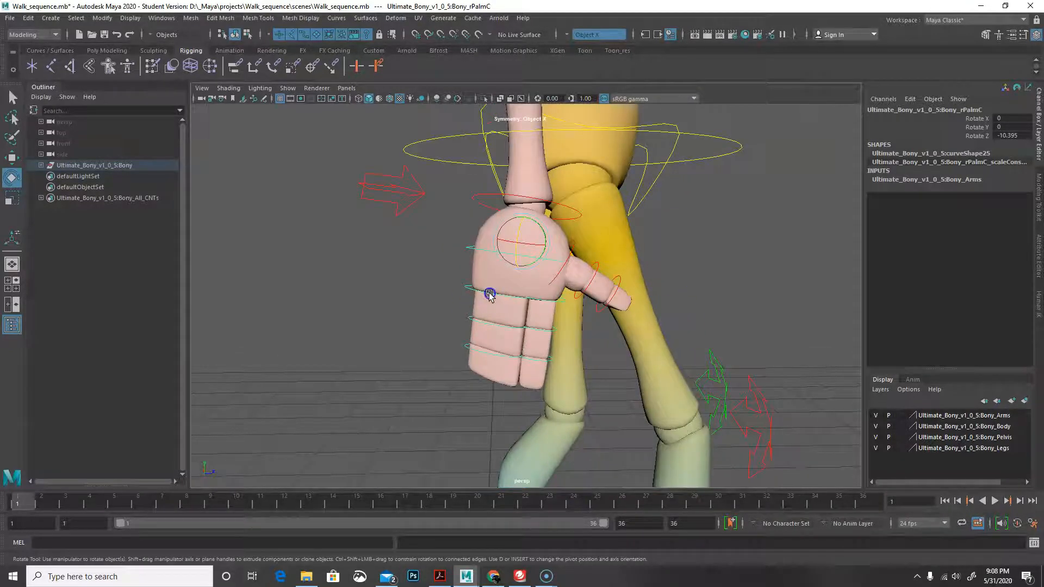
left_click(490, 294)
left_click_drag(497, 293, 499, 293)
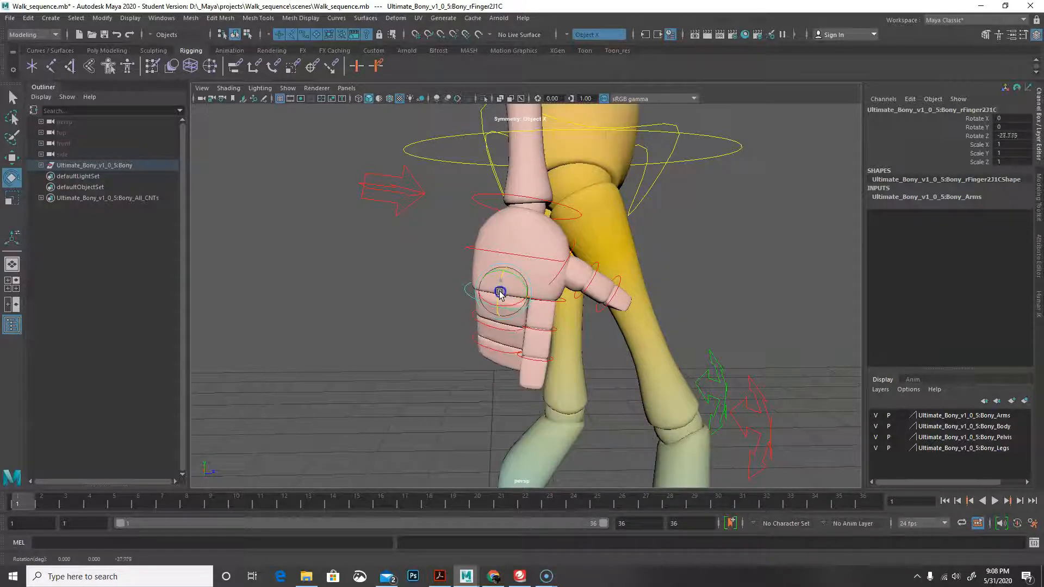
Curl the right hand's separate front finger at its base and rotate the thumb's second joint to about -11.6 on Z
left_click(549, 306)
left_click(541, 296)
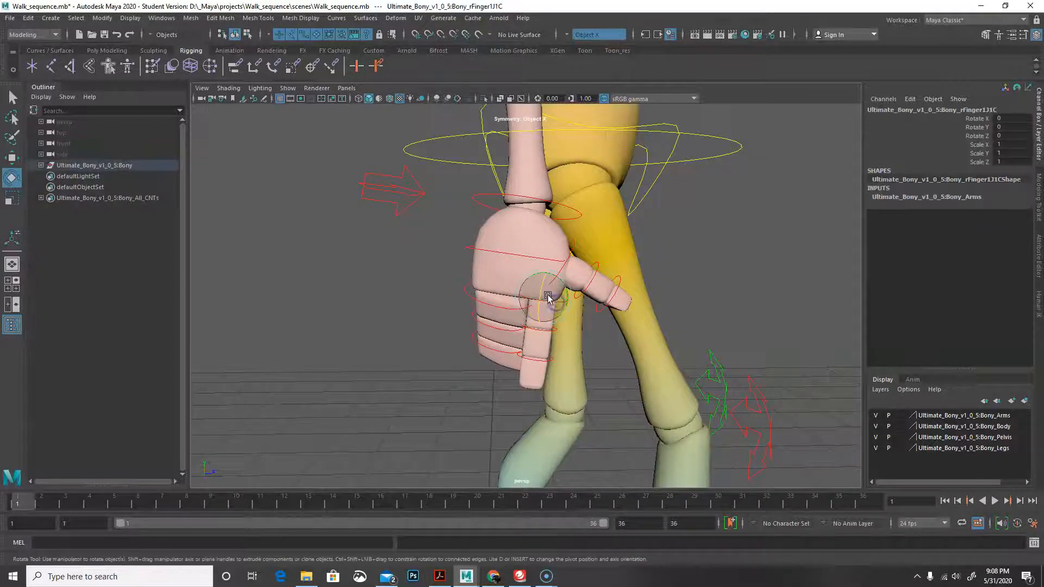
left_click_drag(540, 294, 543, 302)
left_click(573, 253)
left_click_drag(571, 255, 584, 281)
left_click(585, 288)
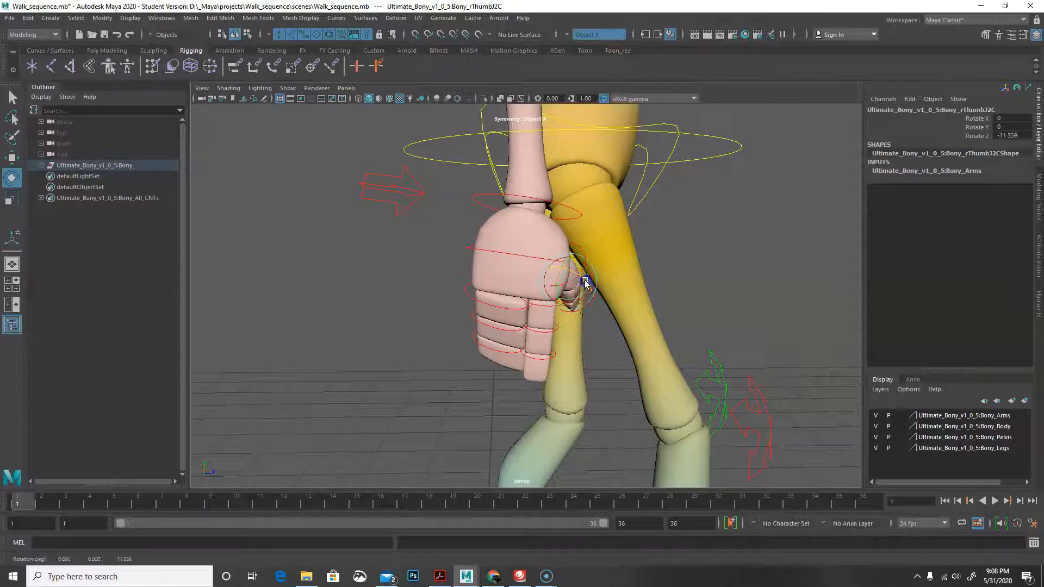
Refine the right thumb joints' rotation for a relaxed hand, and check the pose from several angles
left_click_drag(734, 298, 660, 299, "alt")
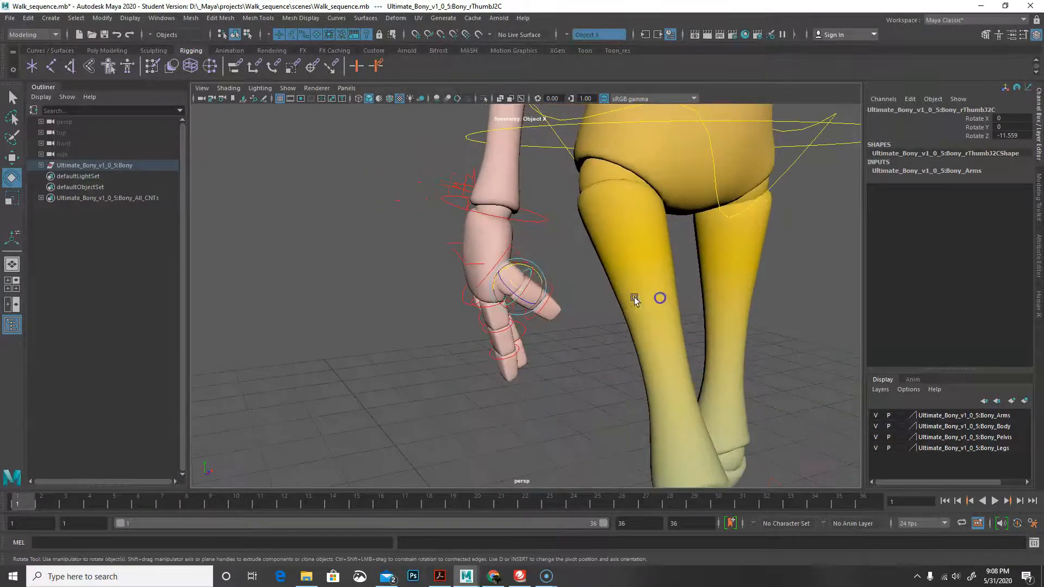
left_click(360, 323)
left_click(535, 309)
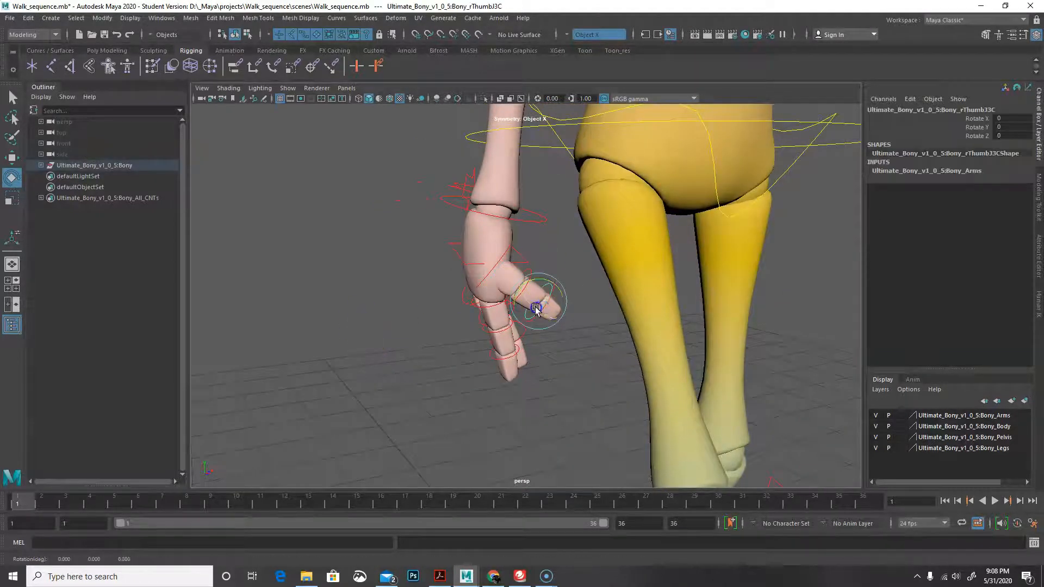
left_click(330, 333)
left_click(520, 256)
left_click(538, 268)
left_click(526, 267)
left_click_drag(526, 267, 529, 267)
left_click(408, 330)
left_click_drag(409, 331, 508, 238, "alt")
left_click(493, 266)
left_click(727, 344)
left_click_drag(727, 345, 705, 369, "alt")
left_click(546, 253)
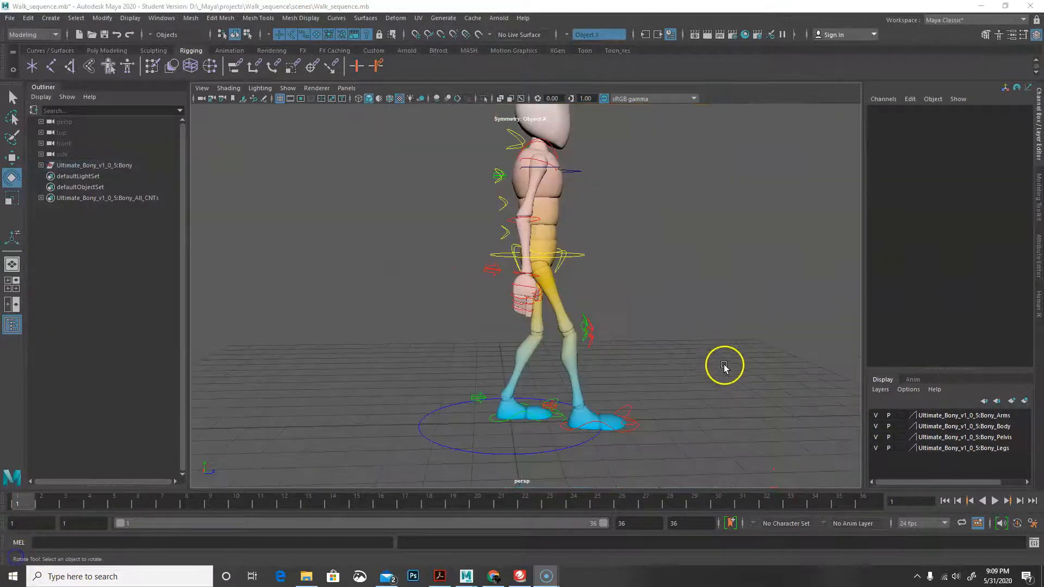
Lower the left arm by rotating its shoulder FK control to -75 on Z, and key it at frame 1
left_click_drag(723, 366, 468, 375, "alt")
left_click(514, 170)
left_click_drag(504, 171, 785, 283)
left_click(1011, 135)
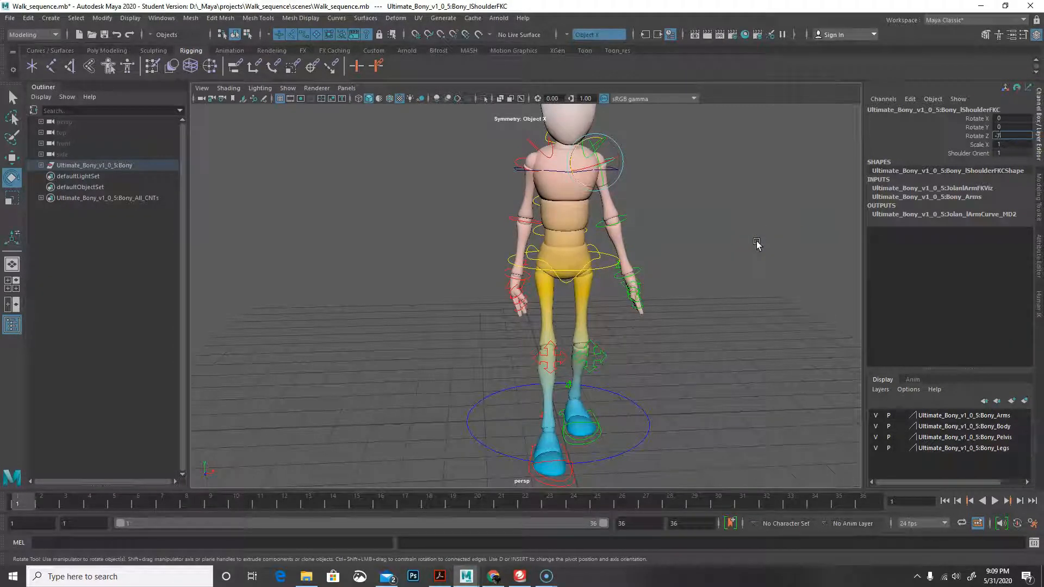
key("Return")
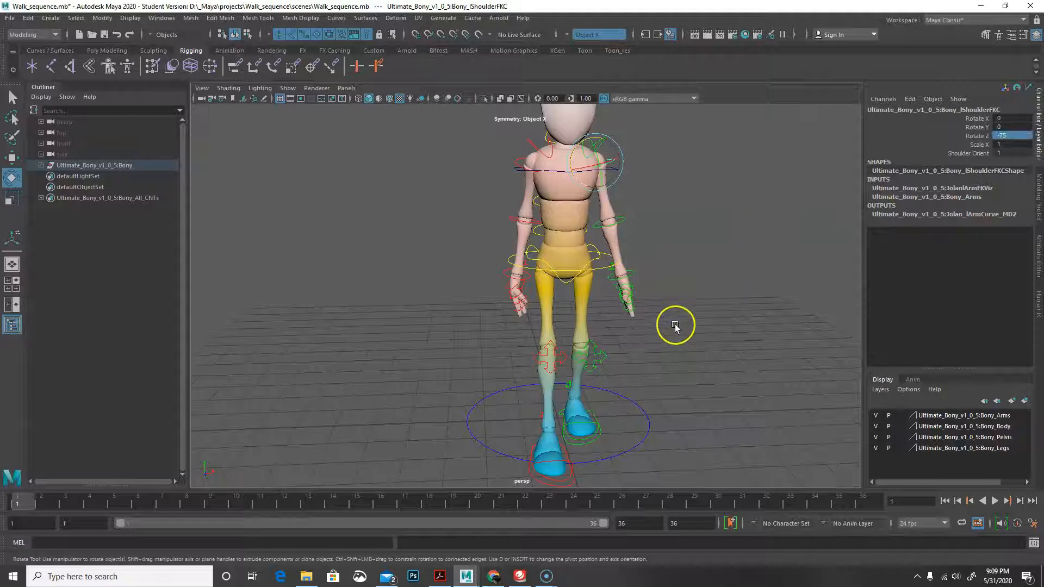
key("s")
Set the left shoulder control's Rotate Z to -72
left_click_drag(743, 262, 609, 262, "alt")
double_click(1008, 134)
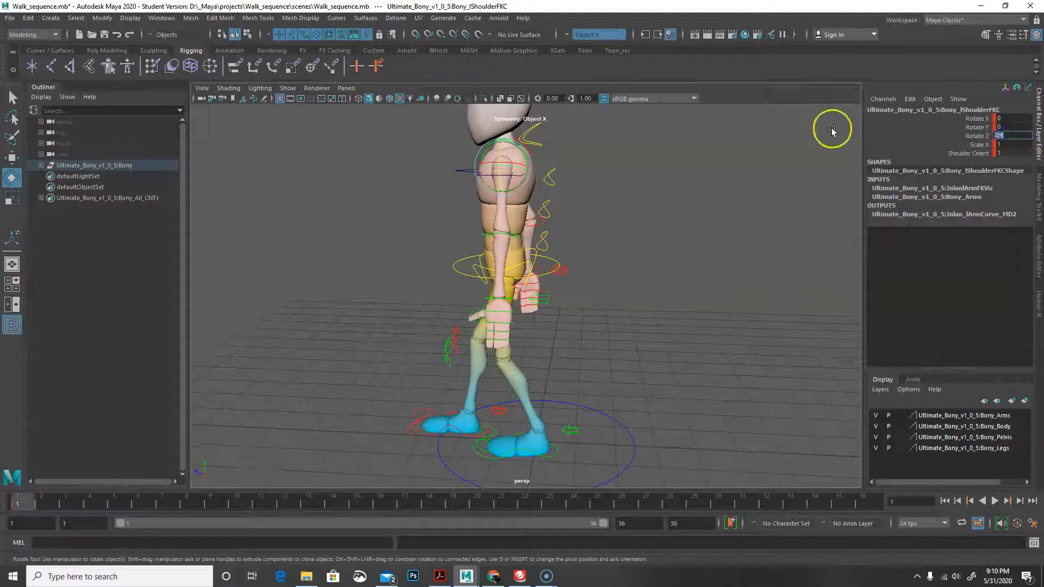
key("Return")
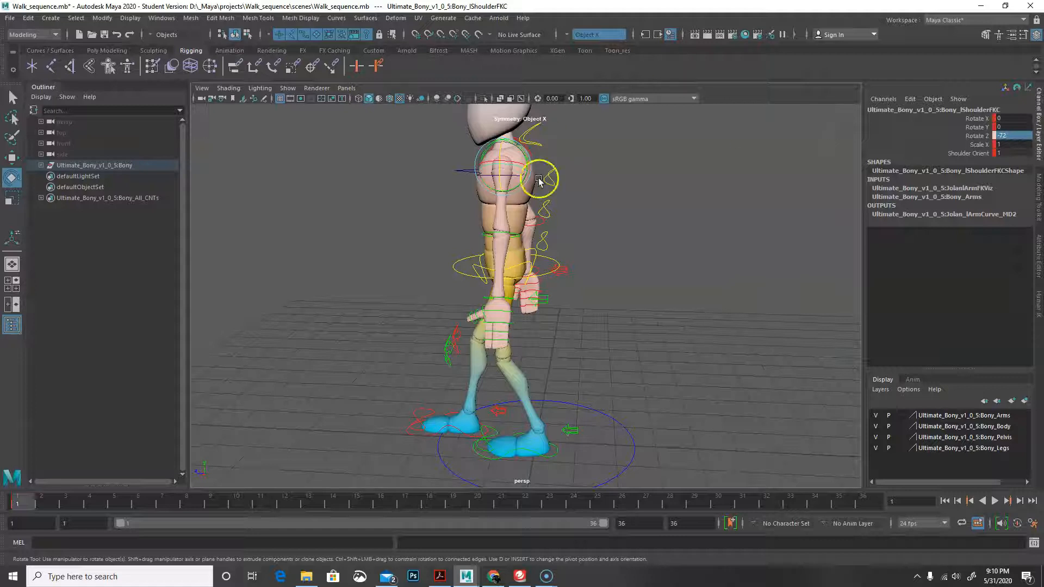
Bend the left elbow control to about -15.5 on Y and set the left shoulder control's Rotate Y to -10
left_click(504, 231)
left_click_drag(521, 241, 519, 250)
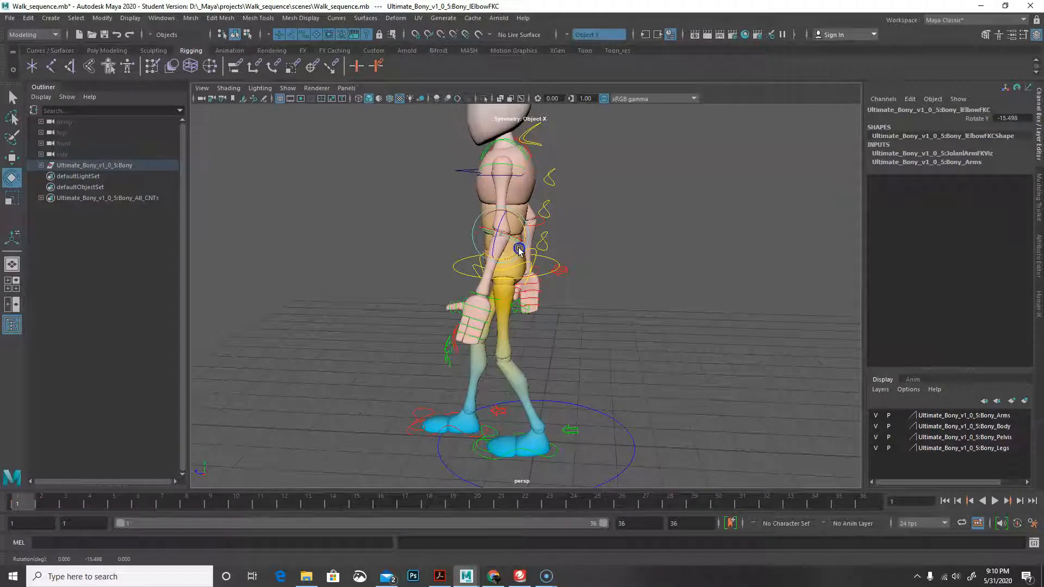
left_click(513, 166)
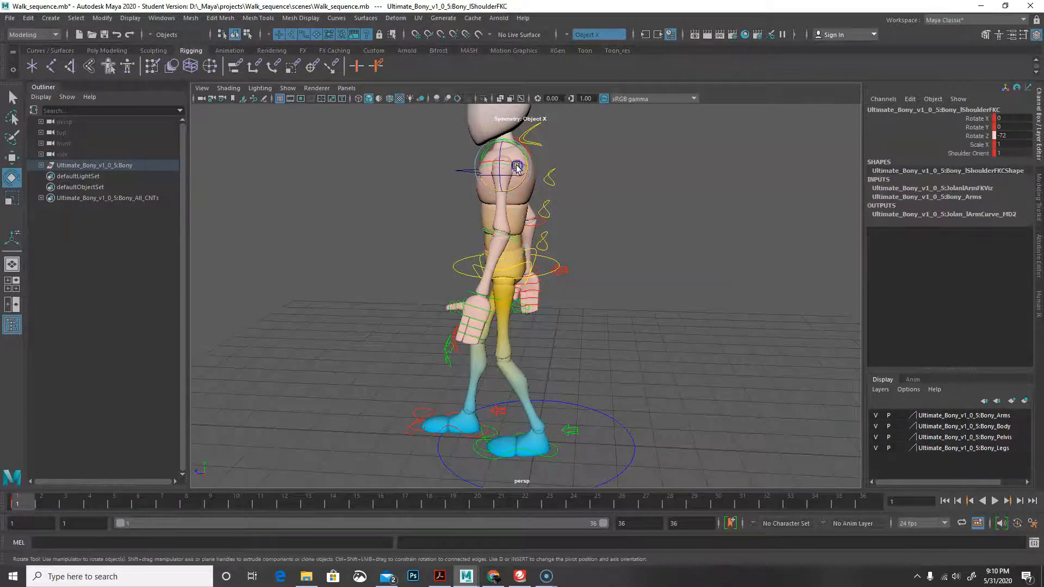
mouse_move(650, 324)
left_mouse_down("alt")
mouse_move(504, 302)
mouse_move(631, 305)
mouse_move(646, 326)
left_mouse_up("alt")
left_click_drag(514, 183, 515, 193)
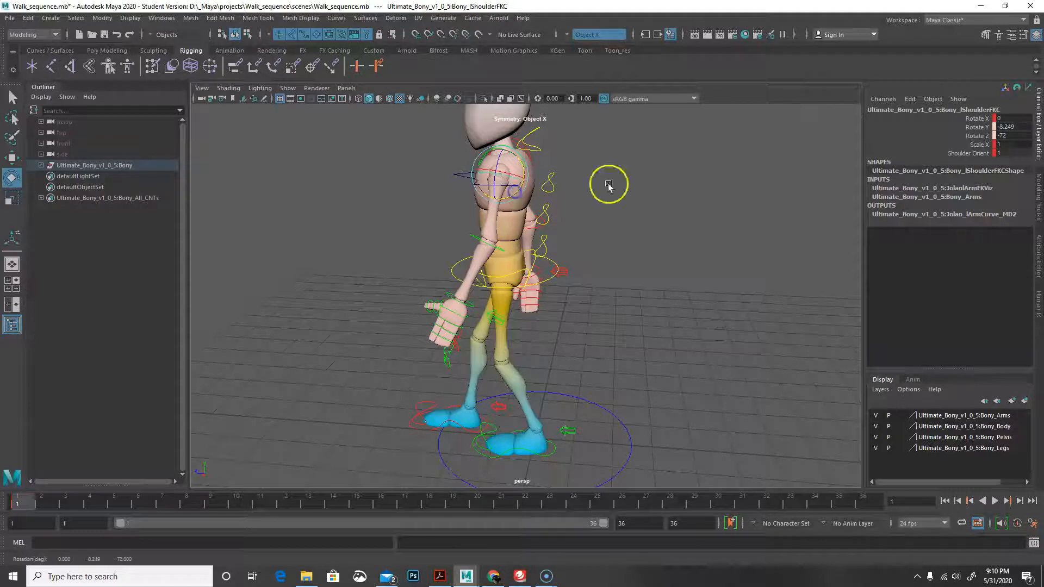
left_click(1022, 128)
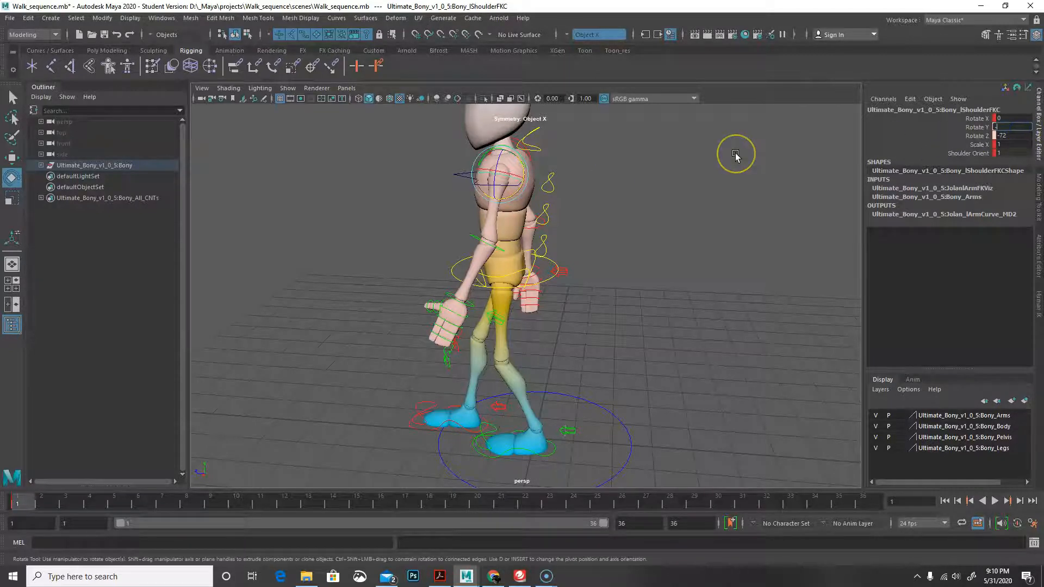
key("Return")
left_click_drag(573, 261, 699, 287, "alt")
left_click_drag(524, 351, 593, 347, "alt")
left_click(974, 129)
Rotate the left wrist FK control to about 13.2 on Y
left_click(557, 214)
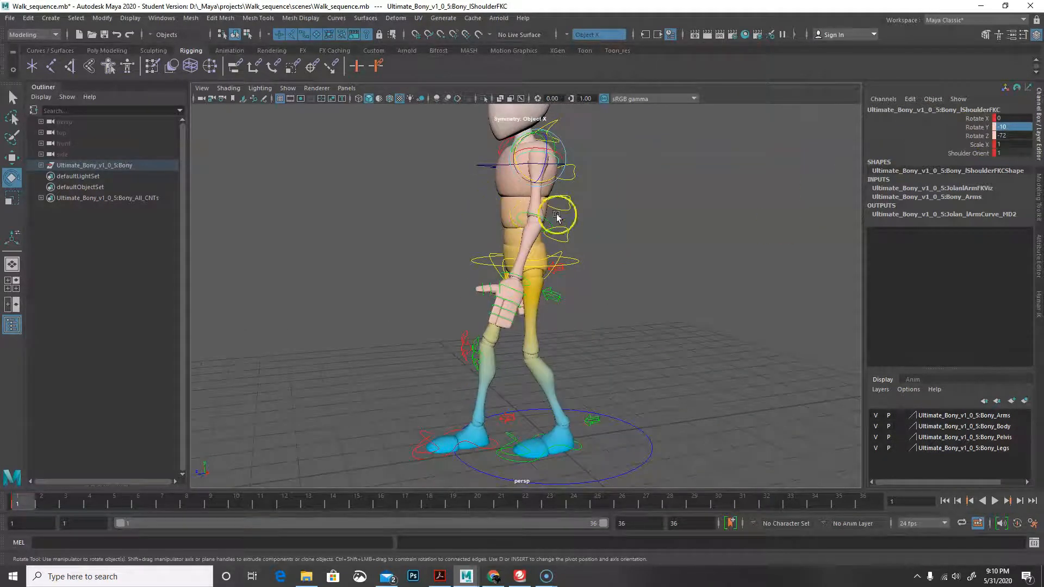
left_click(645, 300)
left_click(520, 275)
left_click_drag(501, 261, 498, 270)
scroll(595, 299, "up", 5)
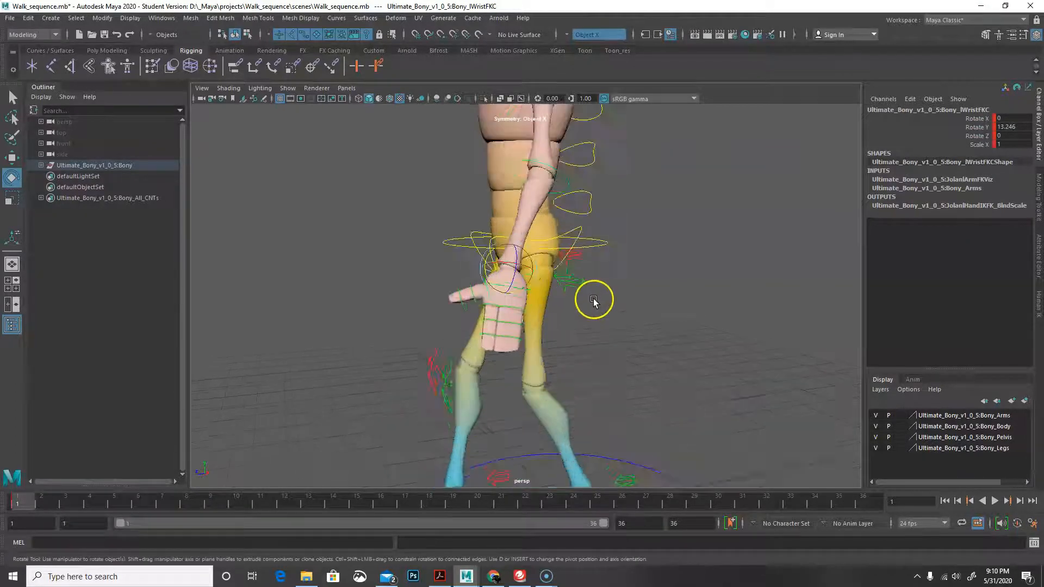
left_click_drag(601, 345, 658, 345, "alt")
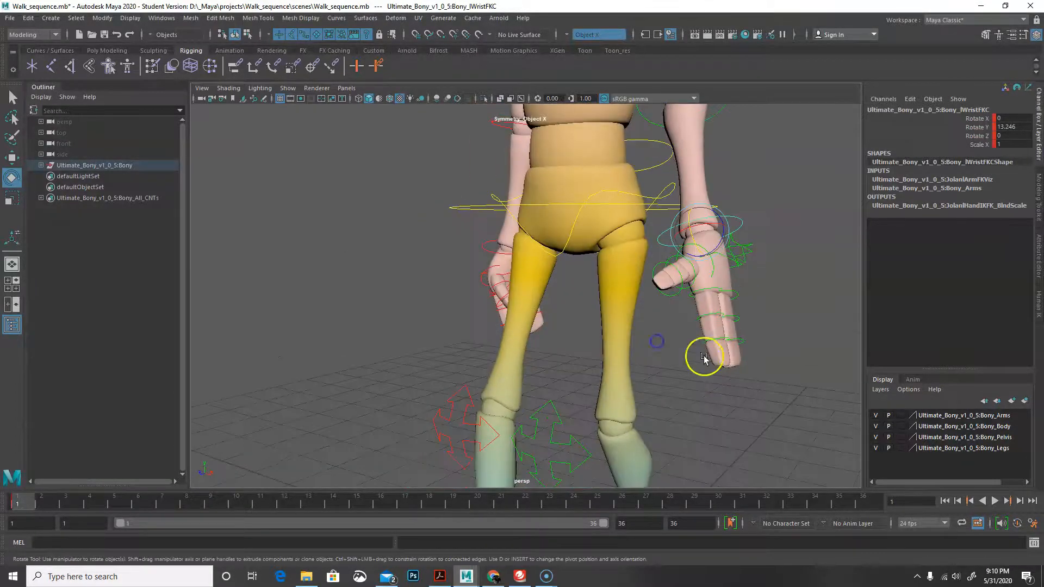
left_click(742, 263)
left_click_drag(731, 261, 729, 259)
key("ctrl+z")
Curl the left hand's finger joints inward to form a relaxed hand
left_click_drag(735, 329, 576, 405, "alt")
left_click(364, 360)
left_click_drag(317, 354, 289, 427)
left_click(205, 427)
left_click(354, 387)
left_click(322, 411)
left_click(293, 389)
left_click(295, 420)
left_click(284, 336)
left_click_drag(283, 336, 278, 349)
Refine the bend of the left hand's remaining finger and thumb joints, and check the pose from the side
left_click_drag(356, 447, 440, 433, "alt")
left_click_drag(530, 356, 532, 366)
left_click_drag(648, 463, 755, 479, "alt")
left_click(784, 317)
left_click(787, 320)
left_click_drag(782, 316, 741, 374)
left_click(688, 211)
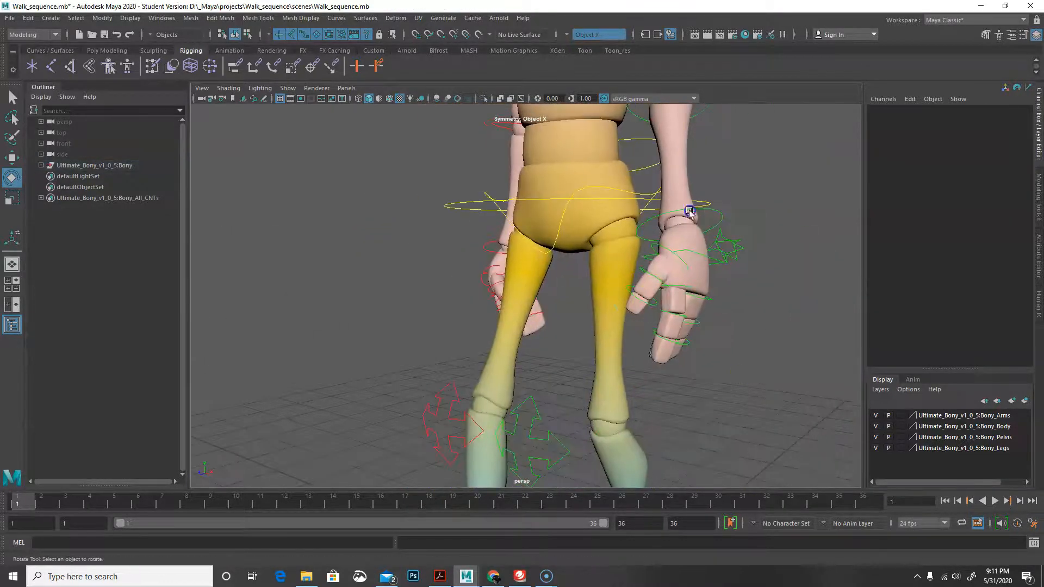
left_click(722, 212)
scroll(815, 269, "down", 8)
left_click_drag(462, 420, 634, 408, "alt")
scroll(643, 387, "up", 3)
scroll(650, 386, "up", 2)
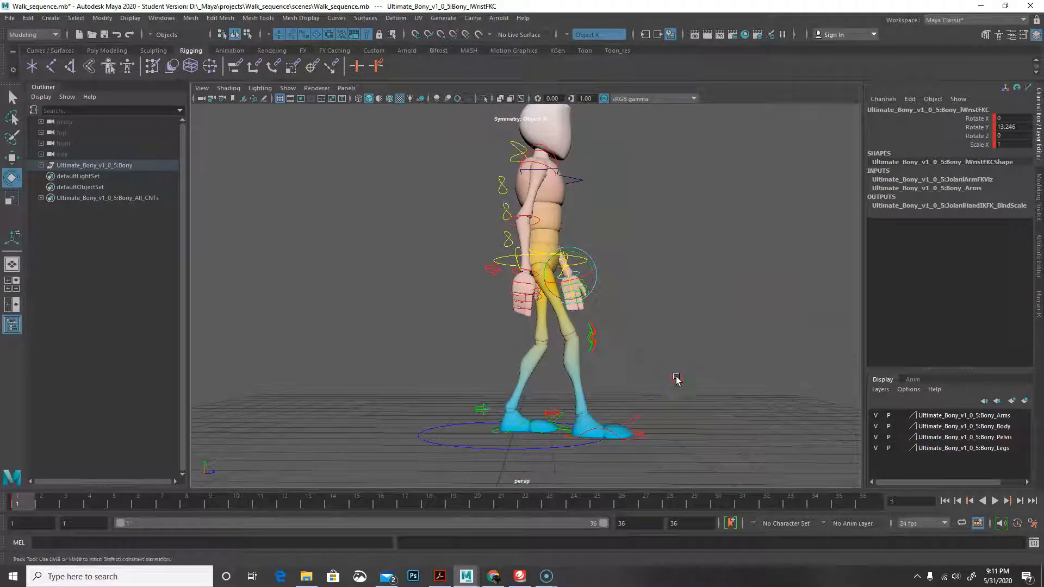
Shift the character's waist control slightly forward over the feet with the Move tool
left_click(501, 259)
left_click(629, 261)
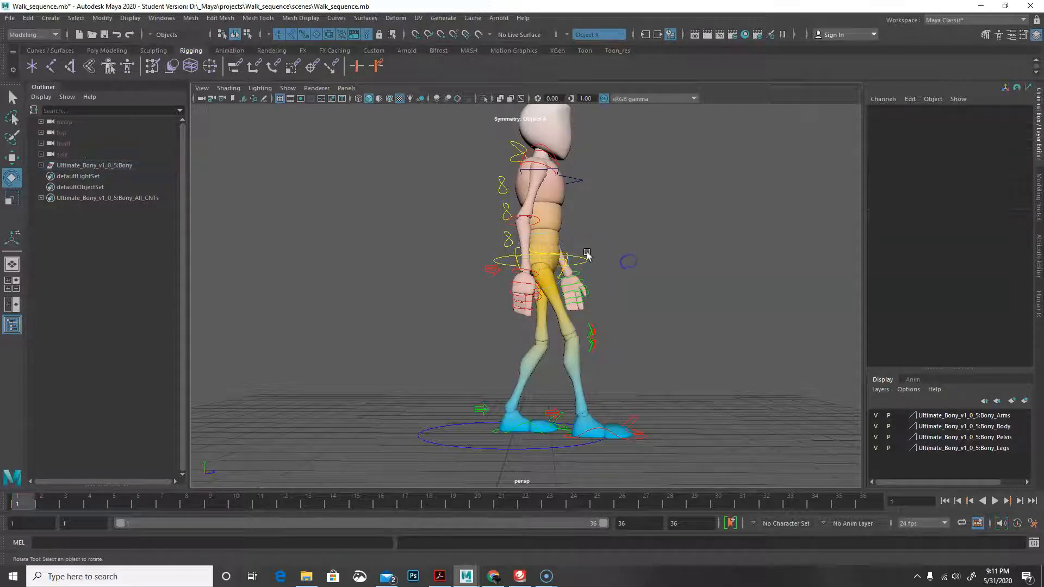
left_click(584, 258)
left_click(11, 158)
left_click_drag(570, 262, 577, 264)
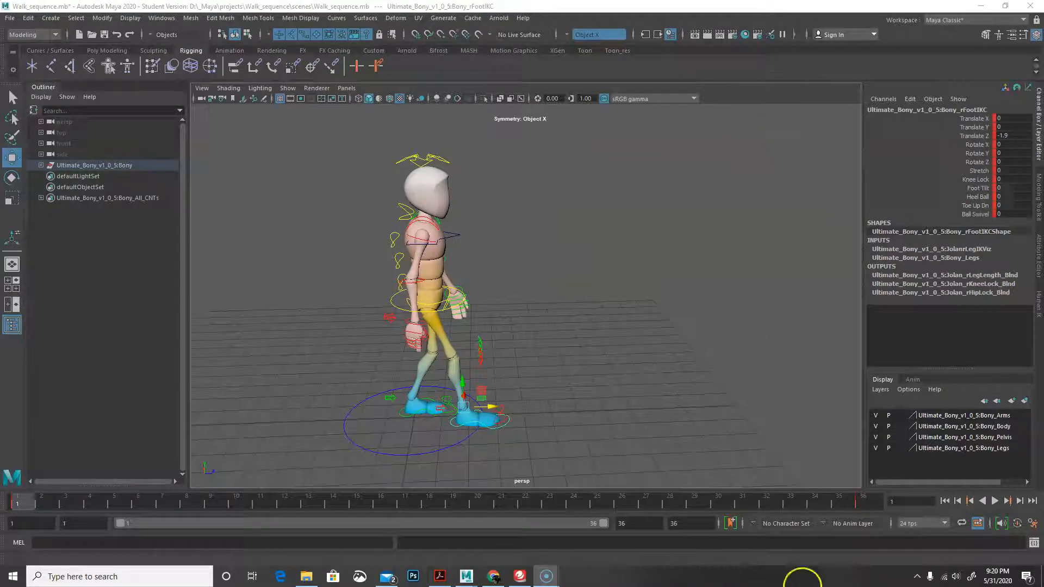
Compare the contact poses at frames 36 and 1 with the left foot control selected
left_click(424, 414)
left_click(866, 497)
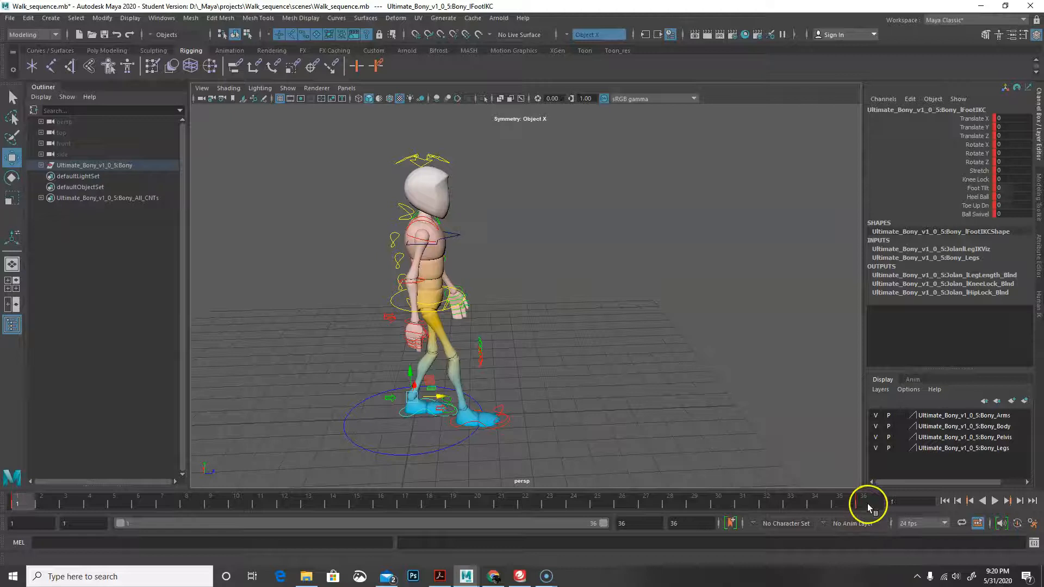
left_click_drag(856, 507, 884, 503)
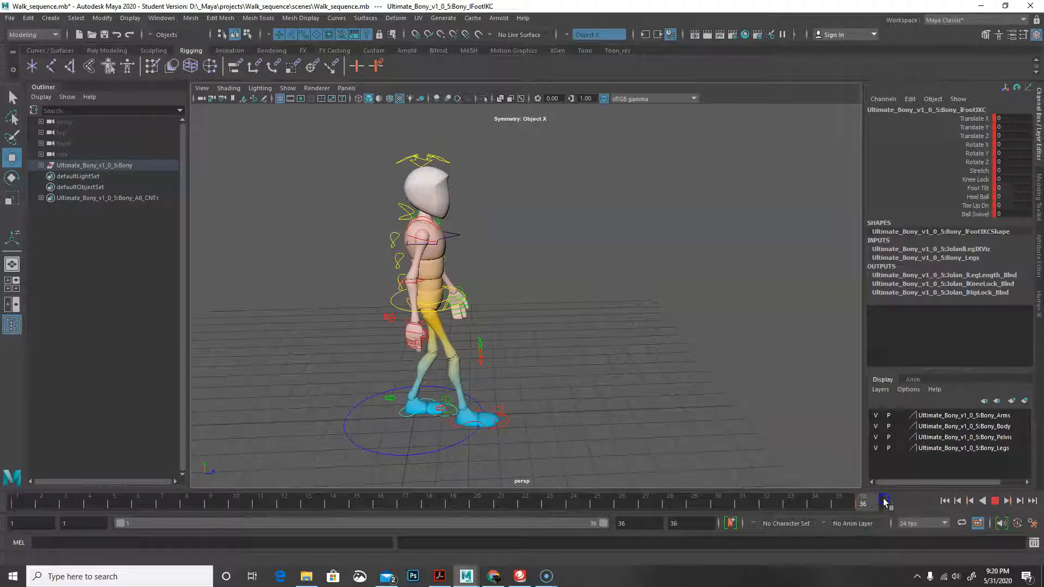
left_click(865, 503)
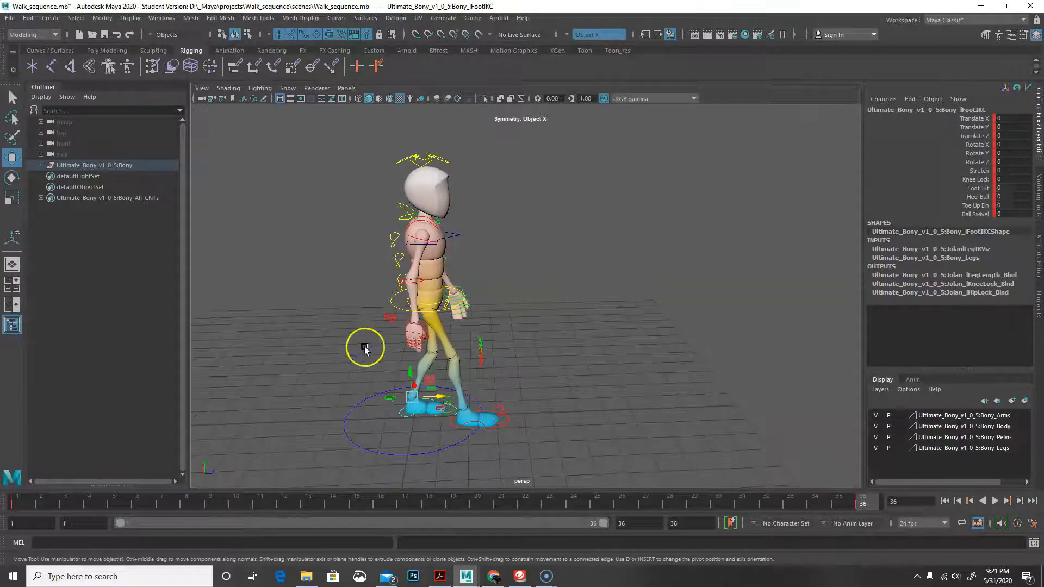
left_click(24, 504)
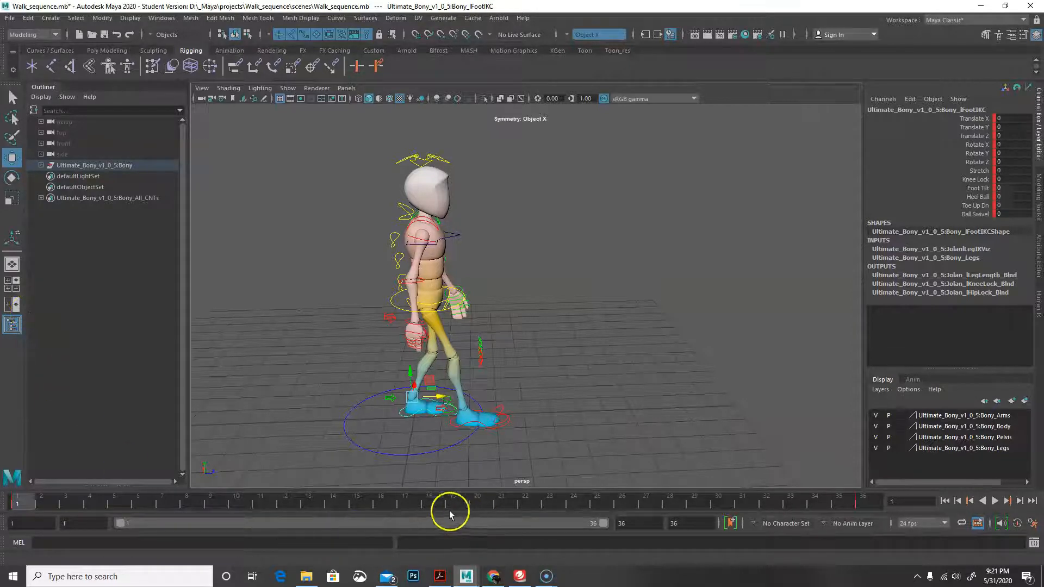
At frame 18, move the right foot control back to about 0.047 on Translate Z and key it
left_click(432, 504)
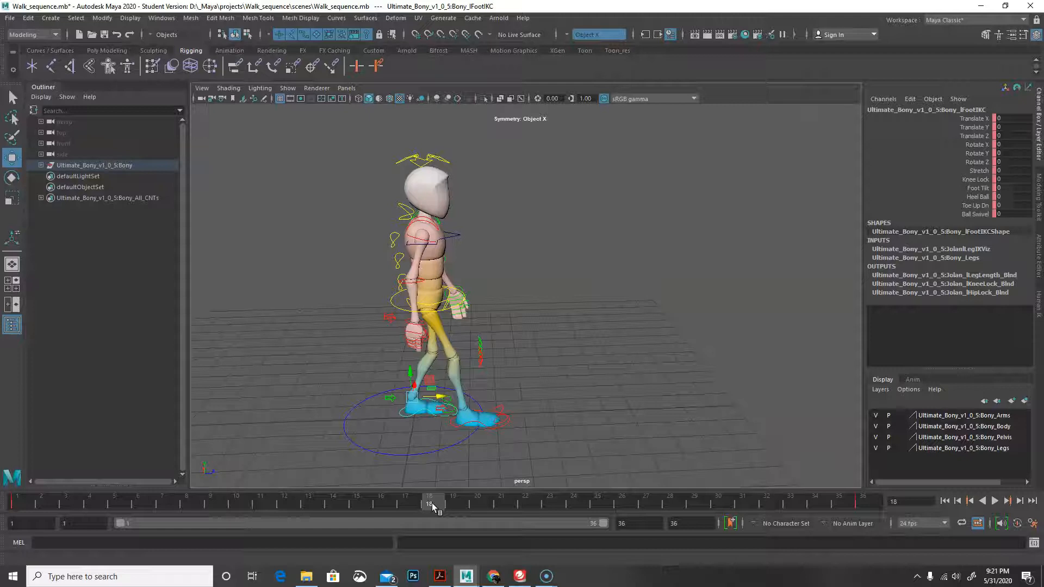
left_click(490, 430)
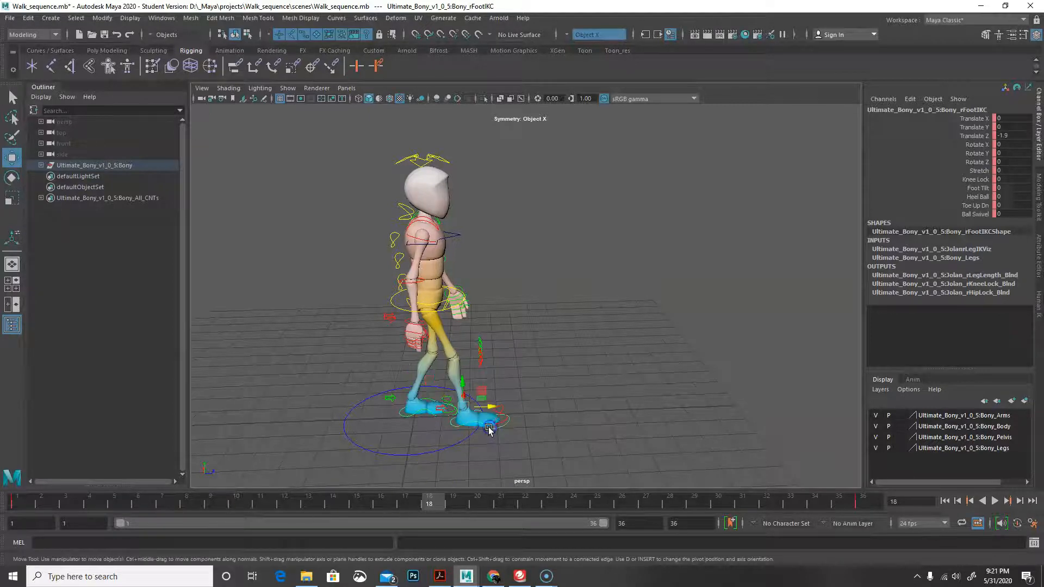
left_click_drag(490, 405, 440, 403)
left_click_drag(642, 414, 606, 408, "alt")
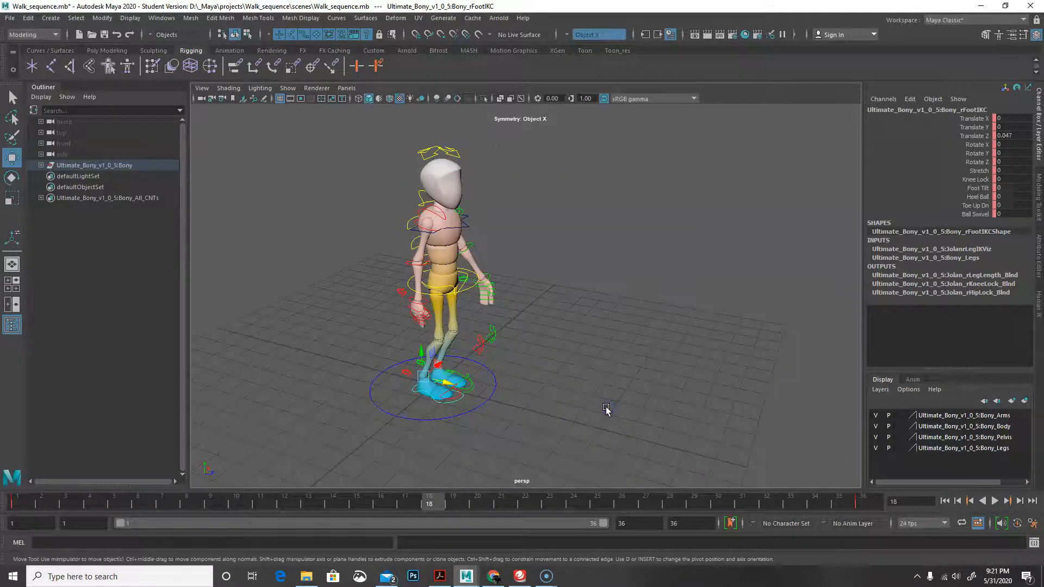
key("s")
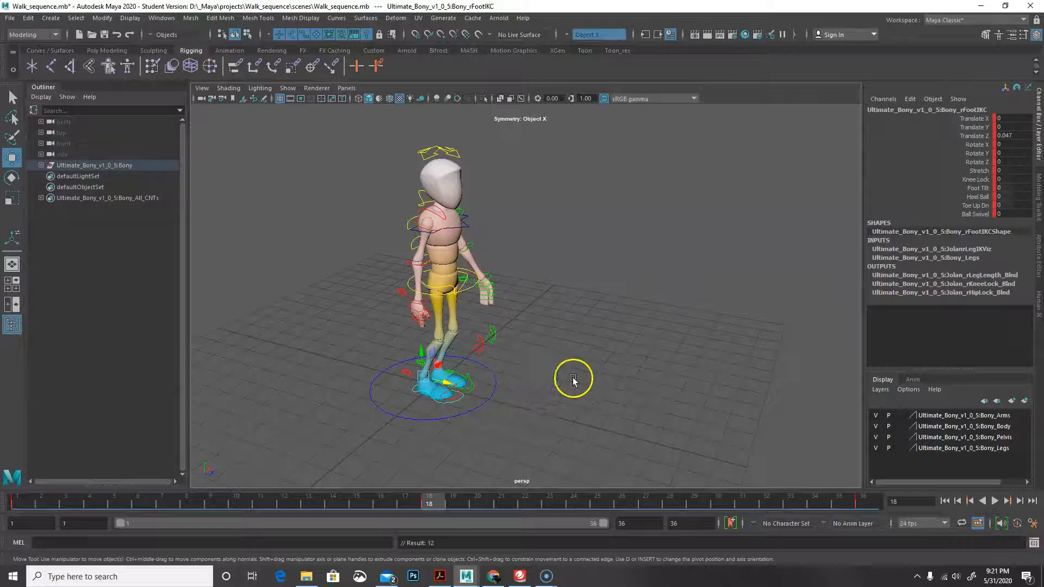
Move the left foot control forward to about 1.976 on Translate Z and key it at frame 18
left_click_drag(601, 414, 401, 401, "alt")
left_click(613, 432)
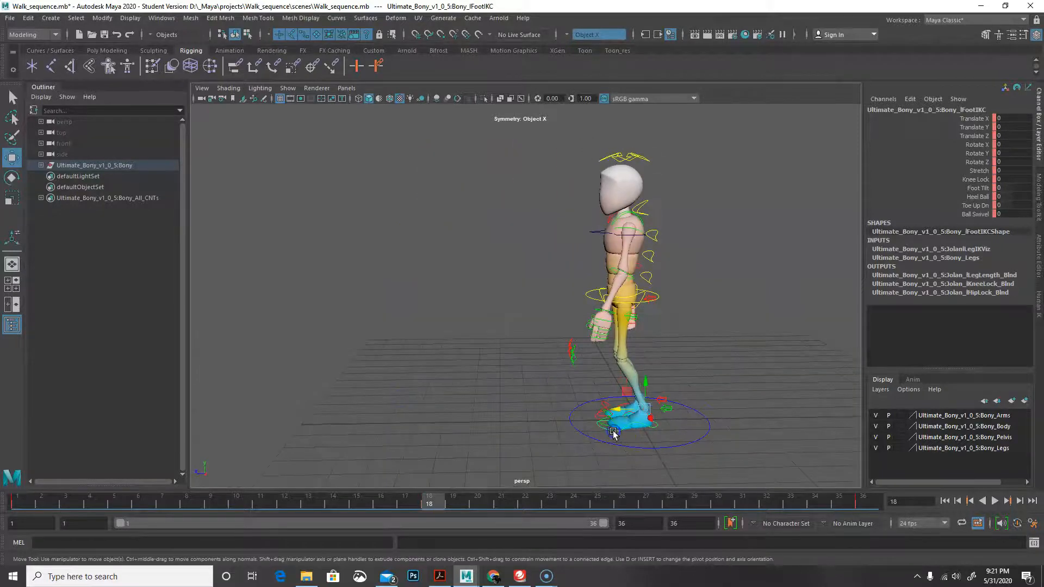
left_click_drag(625, 409, 569, 409)
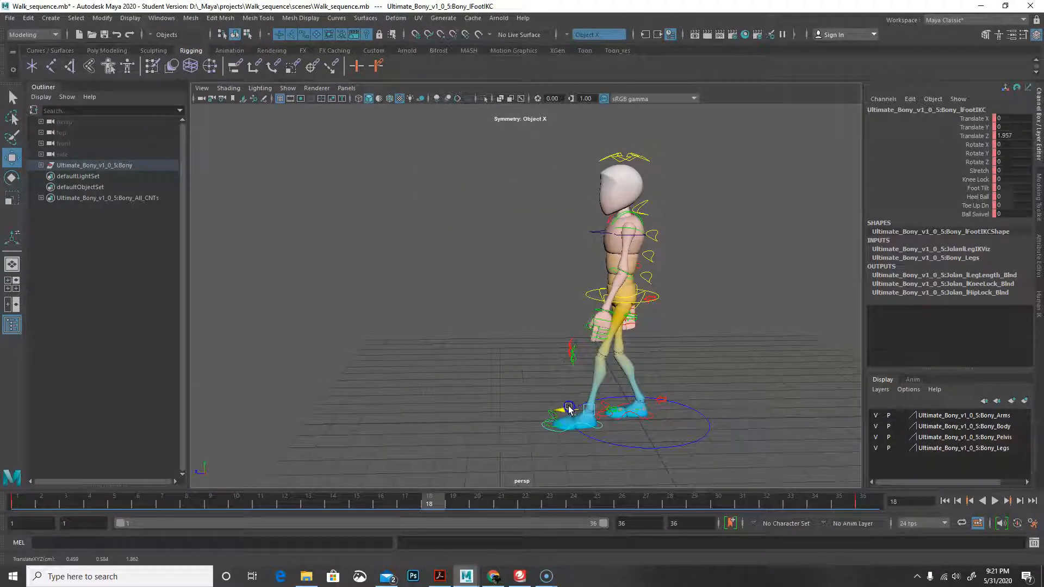
key("s")
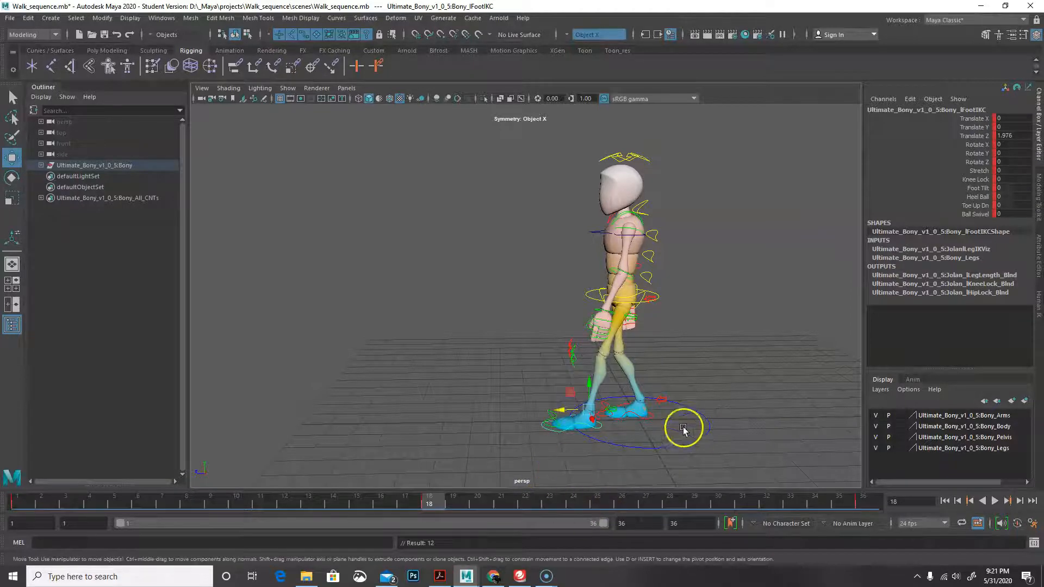
Swing the right arm forward at frame 18 by changing its shoulder control's Rotate Y
left_click_drag(618, 413, 597, 412, "alt")
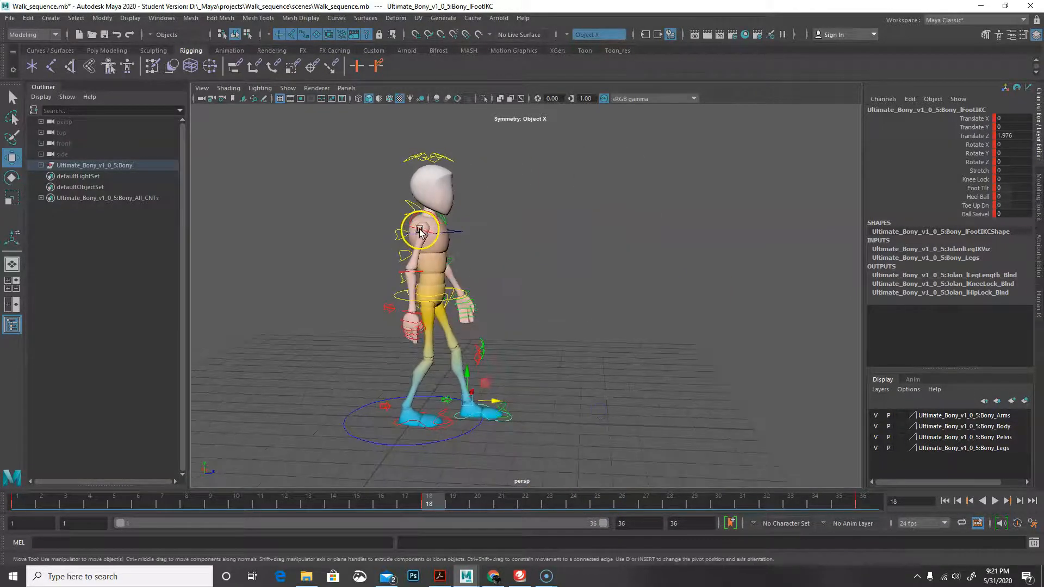
left_click(419, 230)
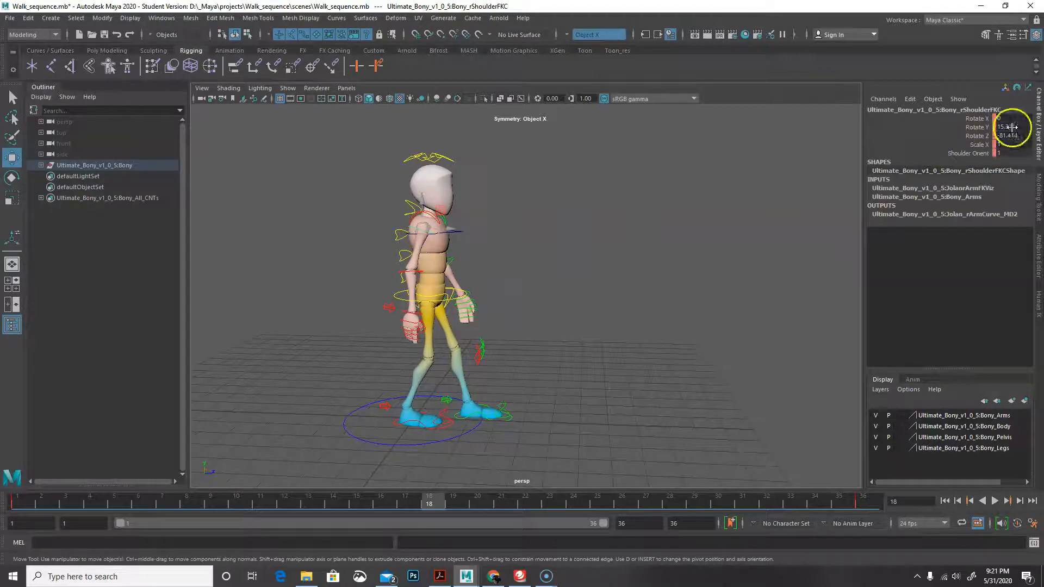
key("Return")
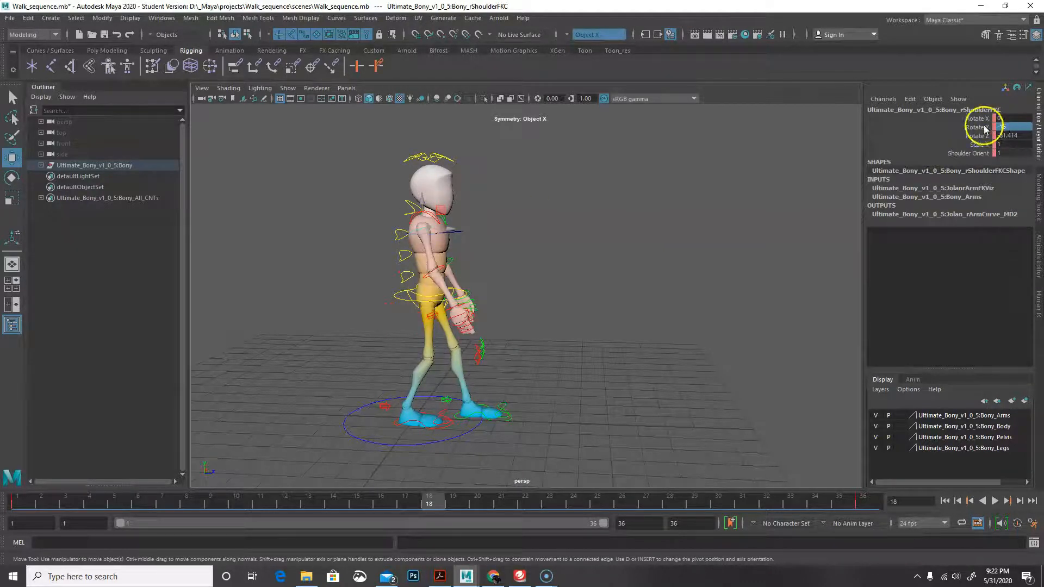
Swing the left arm back by setting its shoulder control's Rotate Y to 15, and key it at frame 18
left_click_drag(758, 232, 615, 233, "alt")
left_click(626, 239)
left_click(1021, 125)
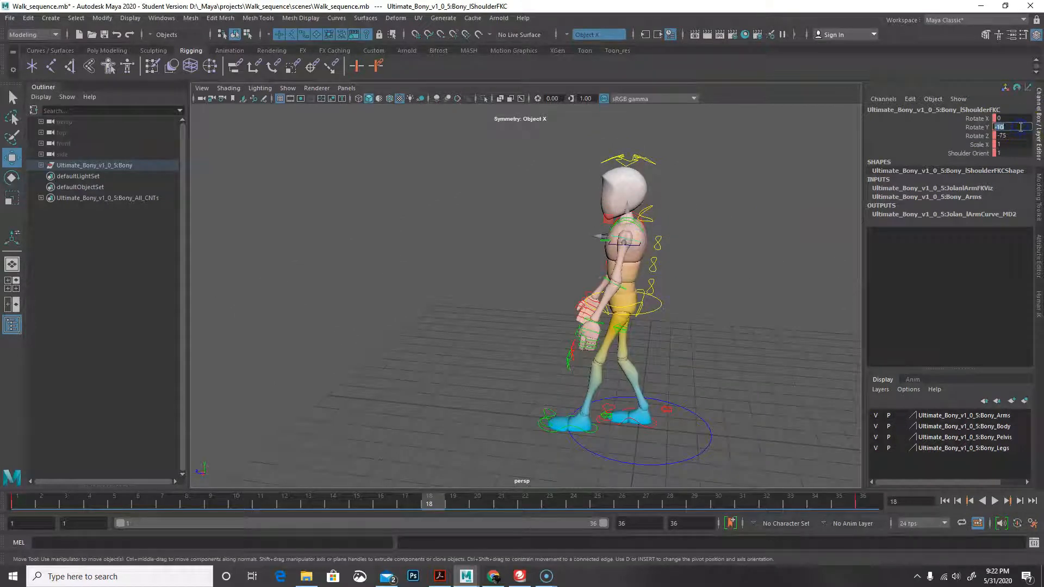
key("Return")
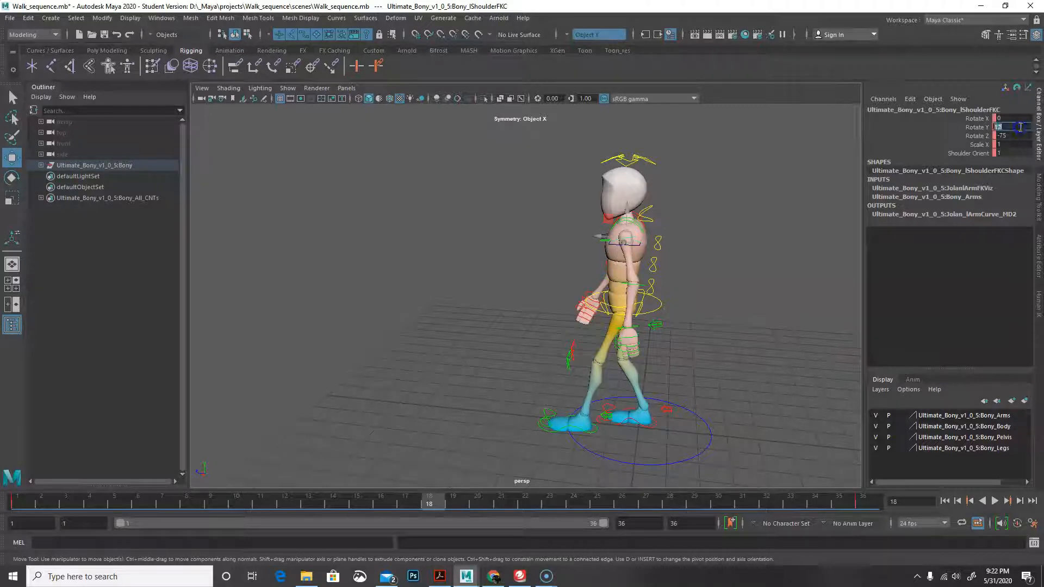
key("Return")
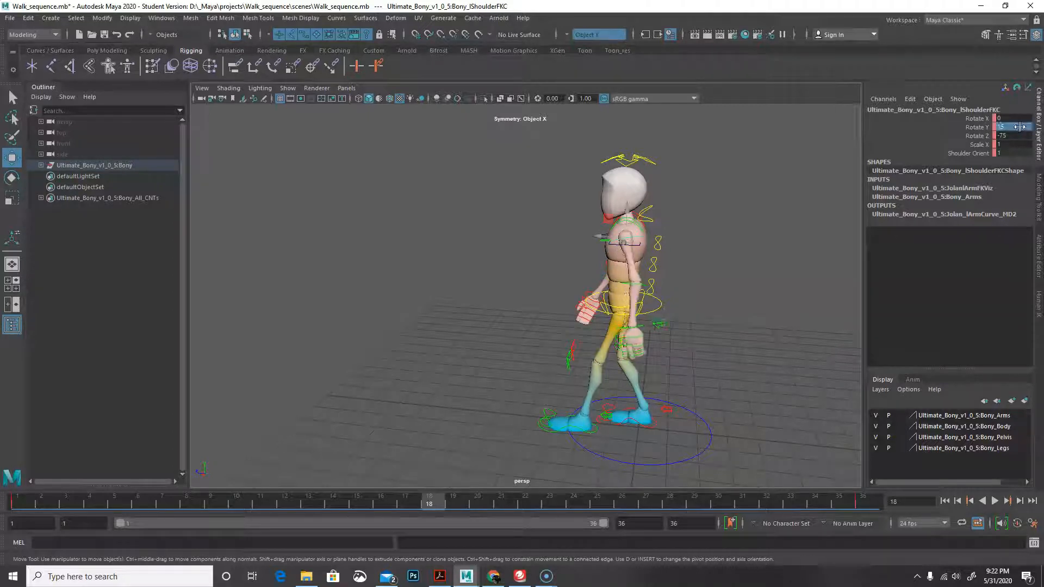
key("s")
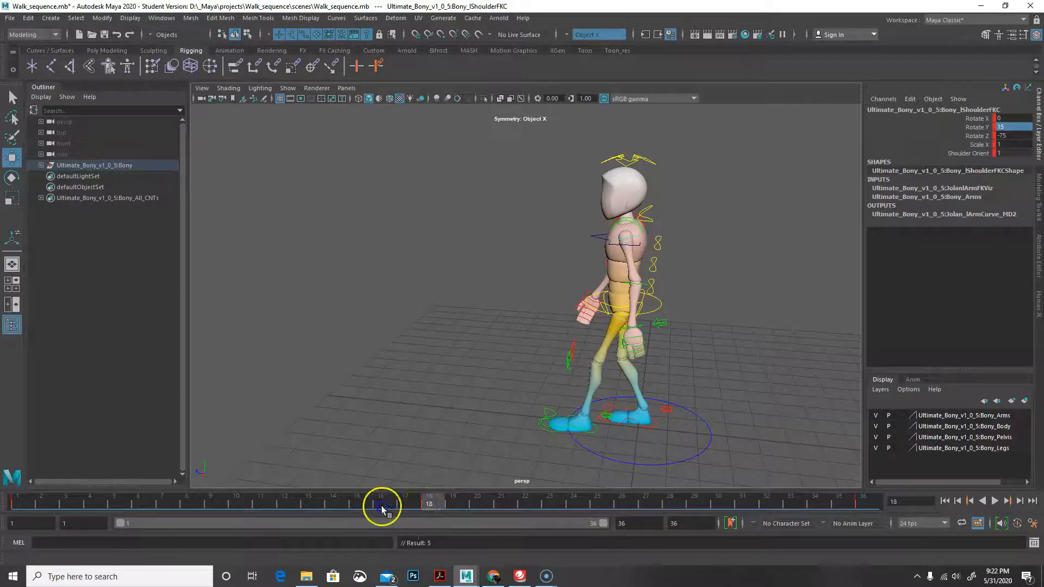
Play back the walk animation and inspect the contact pose at frame 1 from the side
key("alt+v")
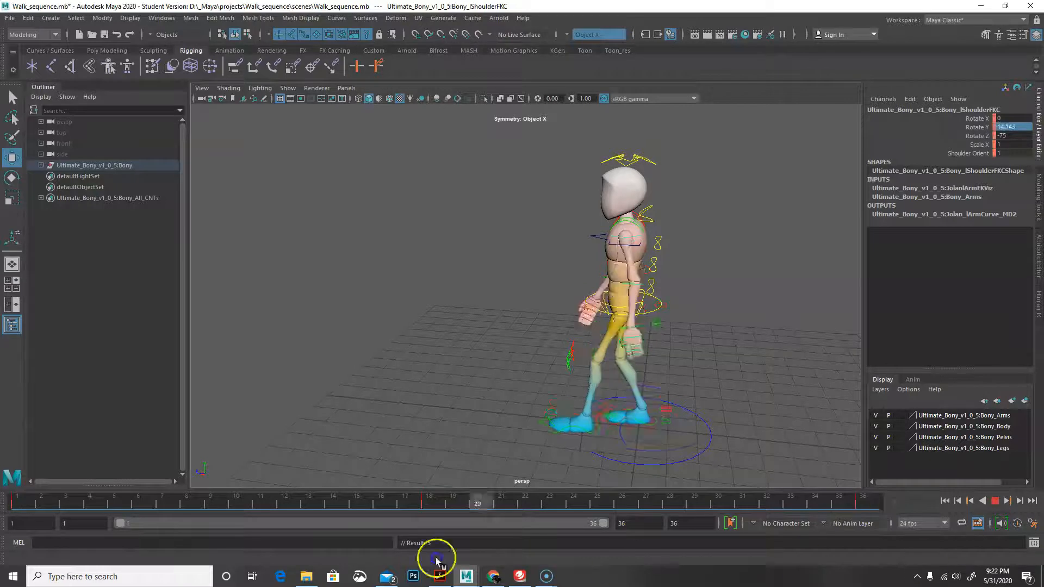
key("Escape")
left_click_drag(381, 463, 655, 458, "alt")
scroll(596, 439, "up", 2)
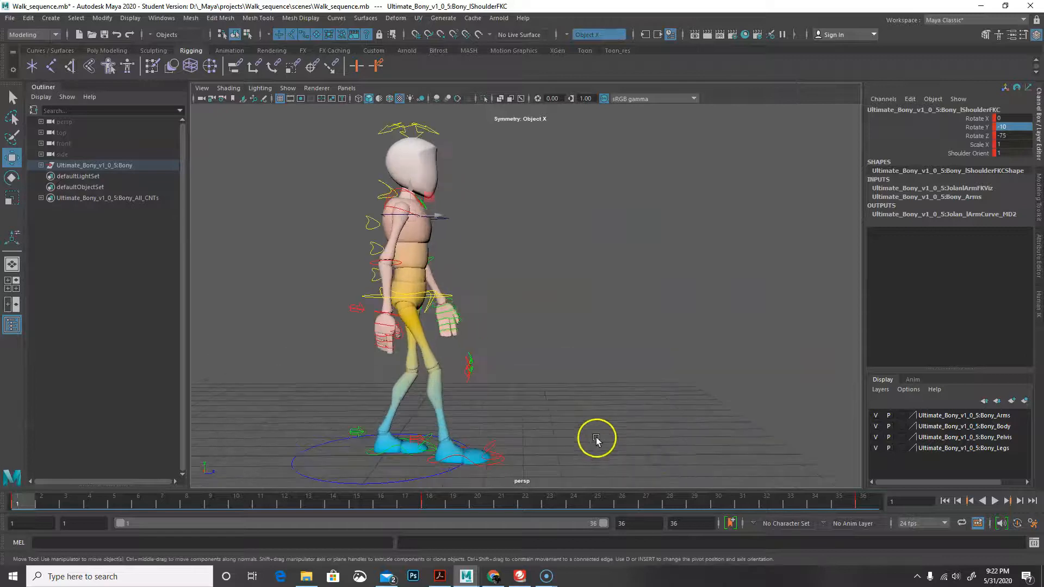
left_click_drag(583, 391, 646, 375, "alt")
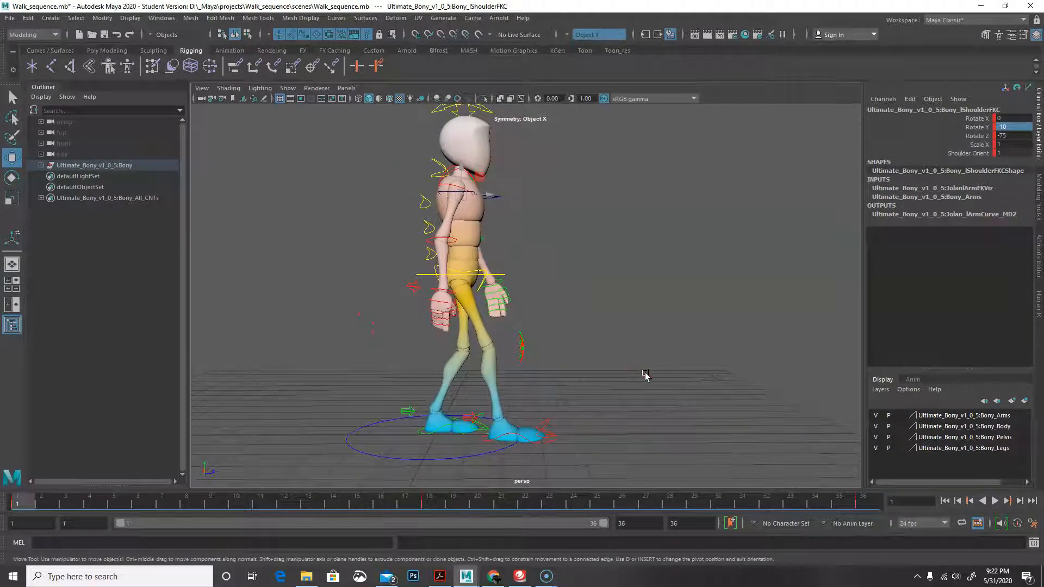
scroll(645, 376, "down", 2)
scroll(646, 375, "up", 2)
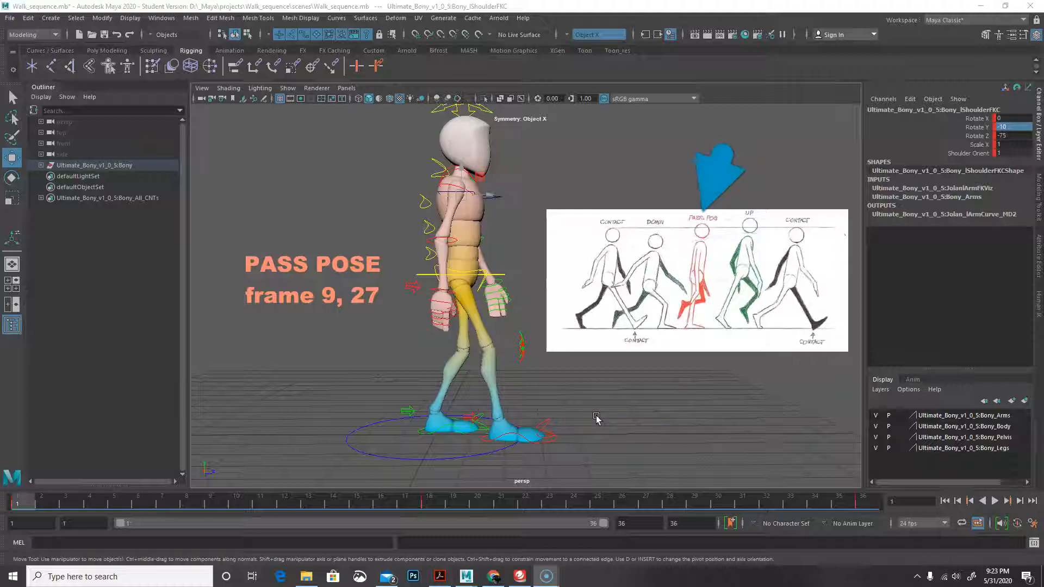
Raise the left foot control at frame 9 to about 0.458 on Translate Y and key it
left_click(213, 501)
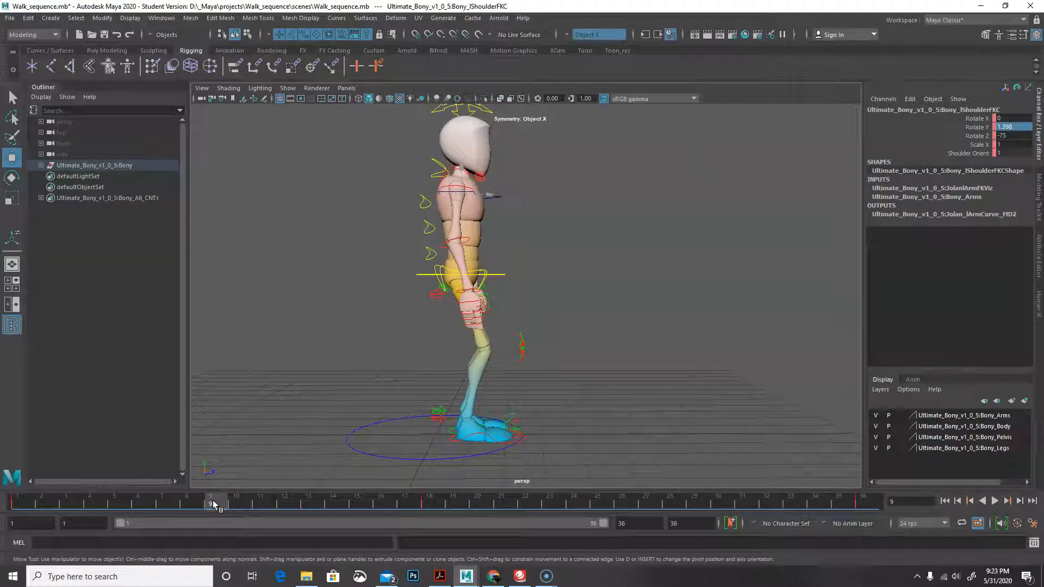
left_click(19, 561)
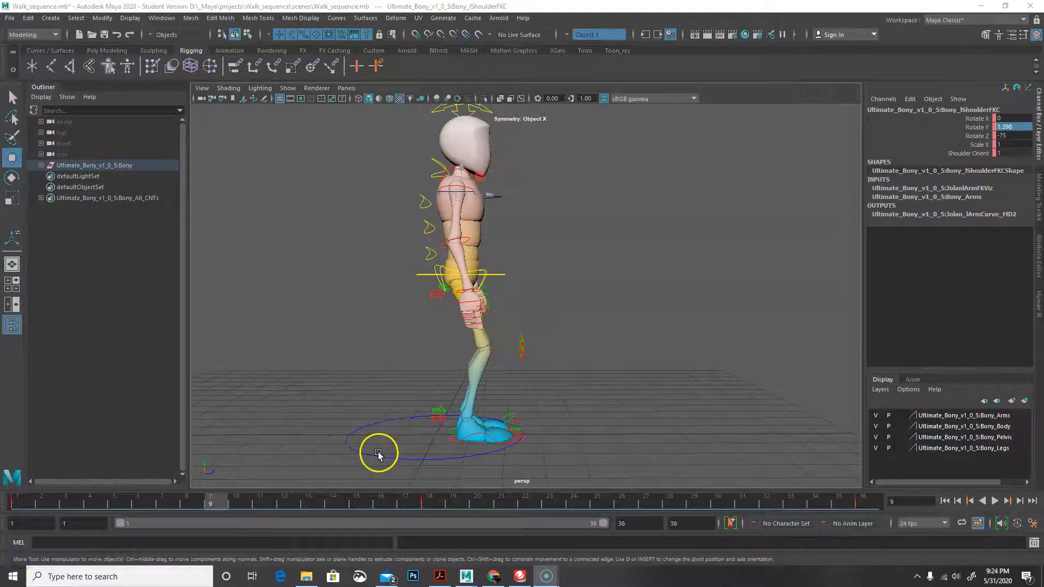
left_click(441, 410)
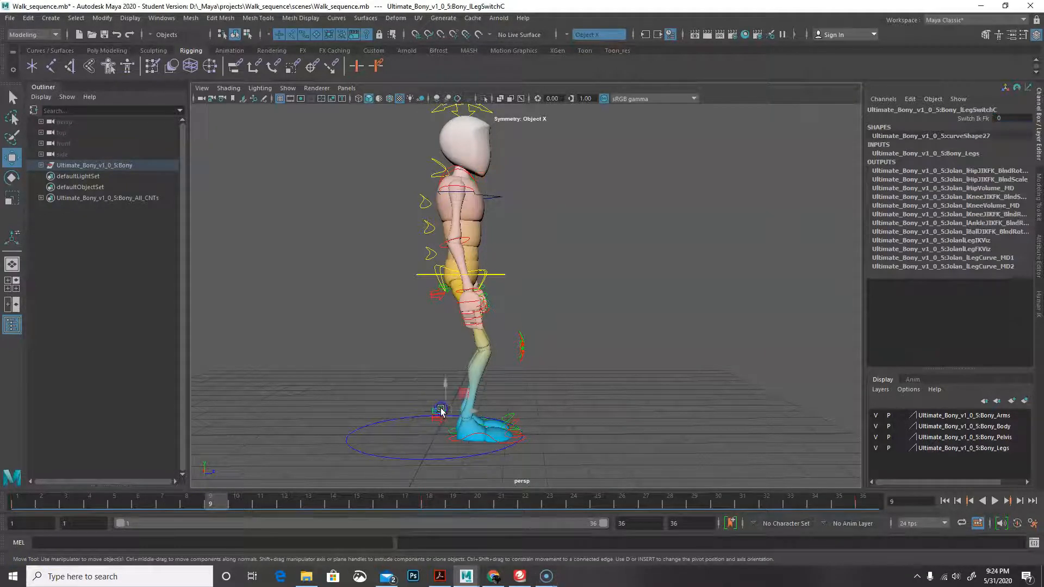
left_click(501, 412)
left_click_drag(613, 439, 415, 443, "alt")
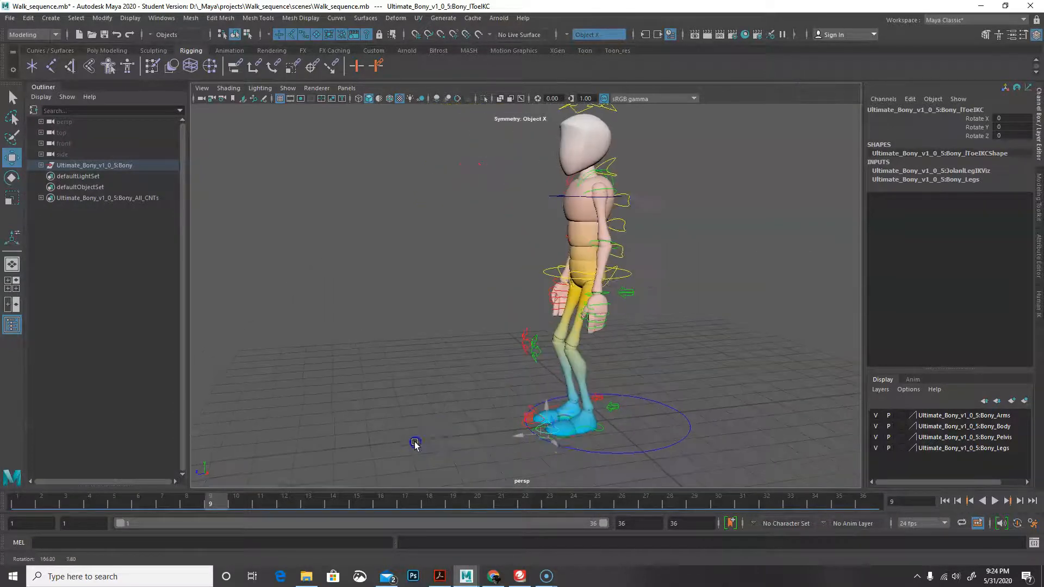
left_click(587, 429)
left_click_drag(600, 429, 587, 367)
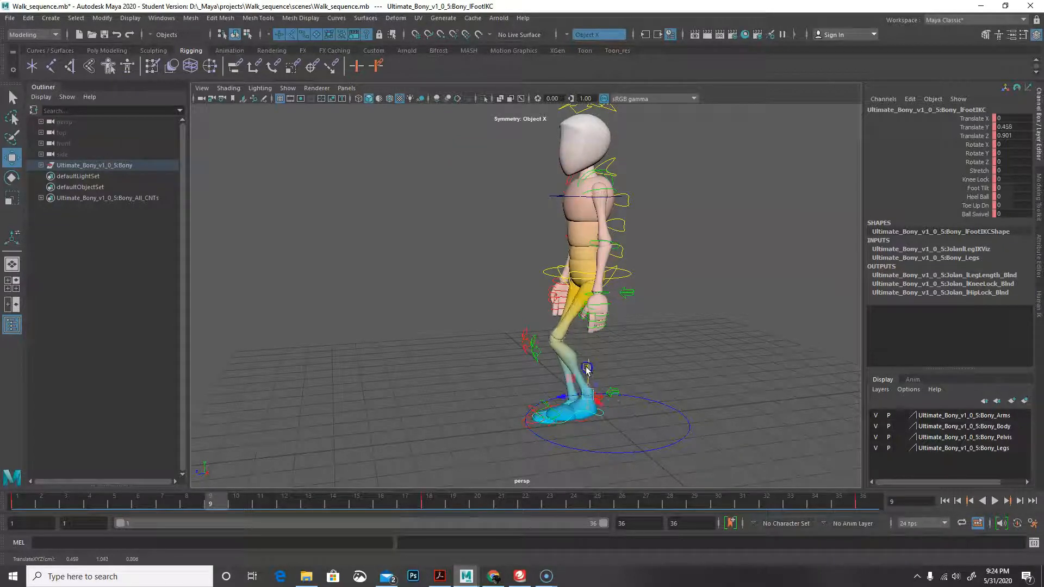
left_click(548, 406)
left_click(590, 414)
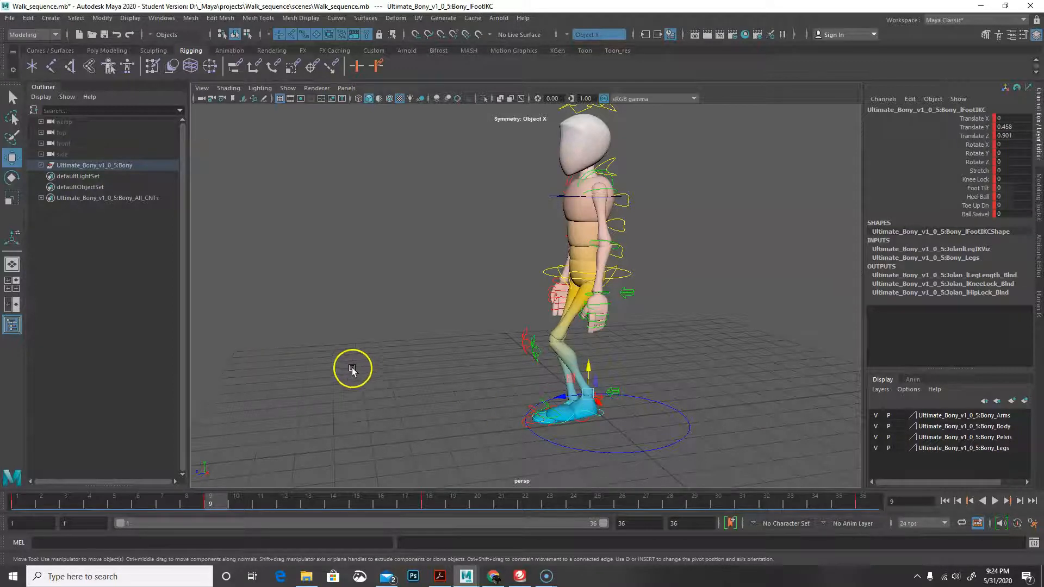
Tilt the left foot control at frame 9 to about 22.8 degrees on Rotate X
key("e")
left_click_drag(565, 389, 563, 399)
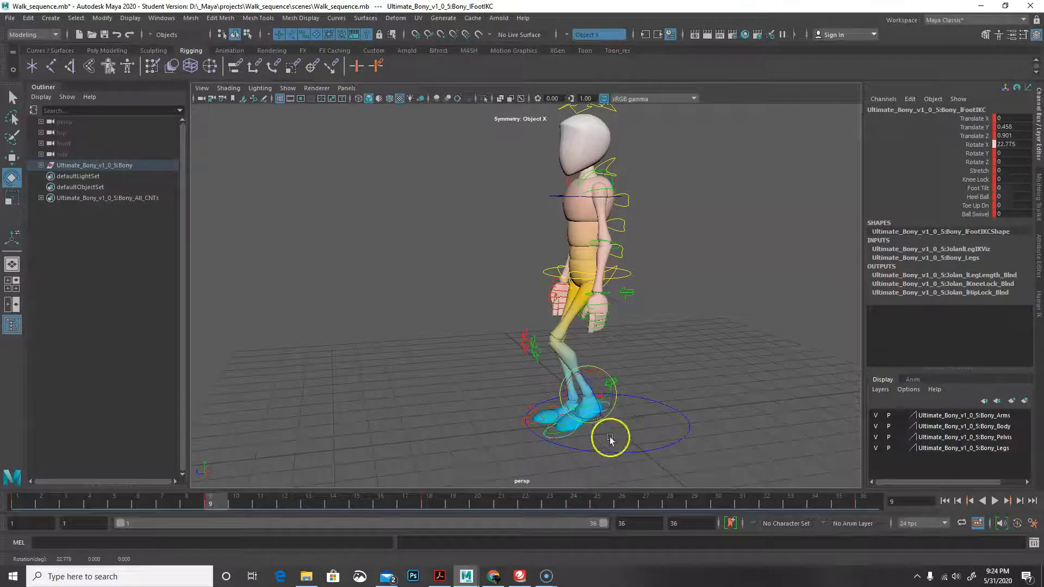
left_click_drag(532, 459, 764, 445, "alt")
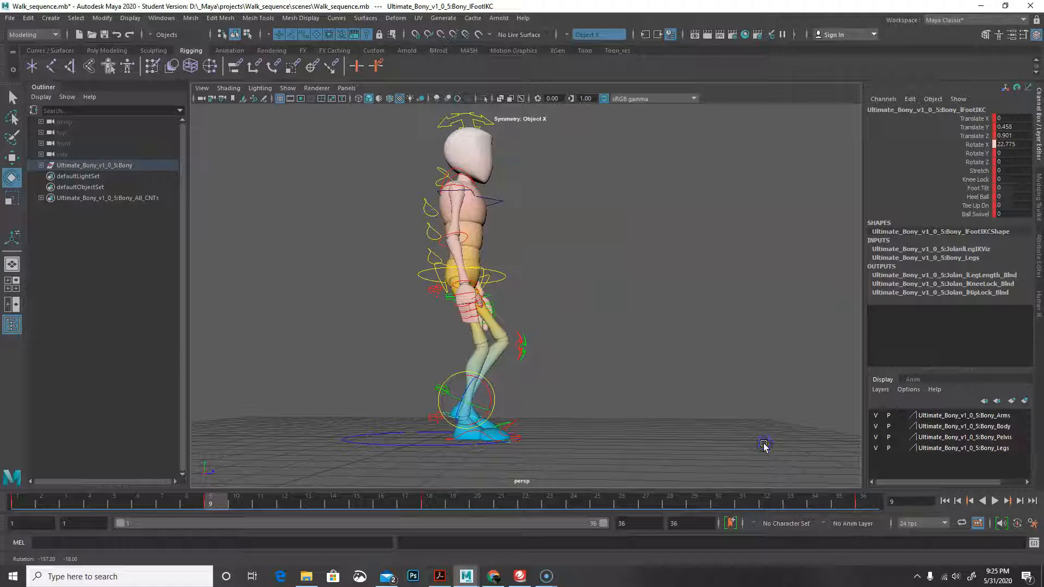
Lift the right foot control at frame 27 to about -0.445 on Translate Y and tilt it to about 32.6 on Rotate X
left_click(645, 498)
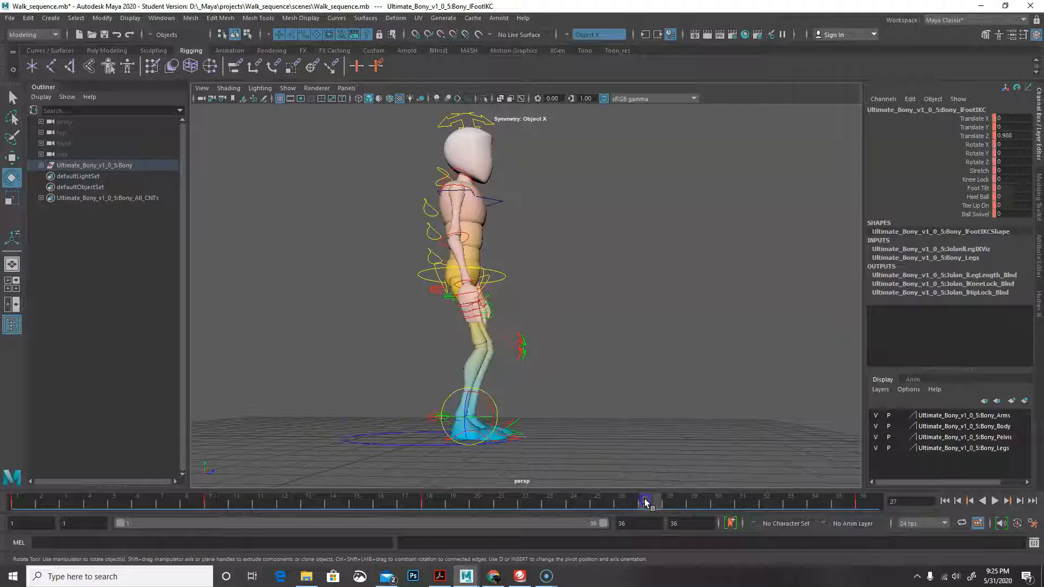
left_click_drag(575, 459, 588, 486, "alt")
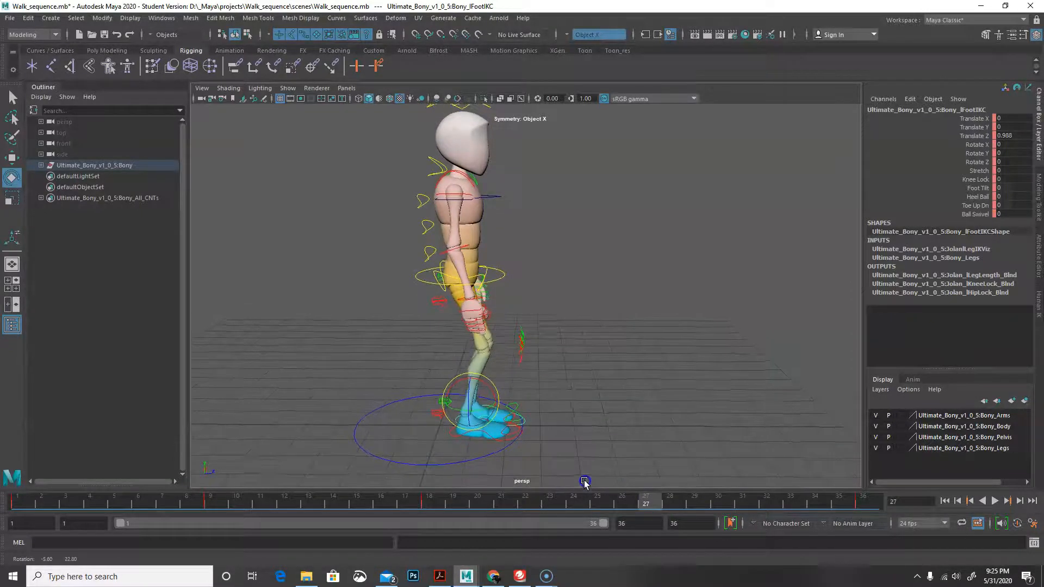
left_click(496, 439)
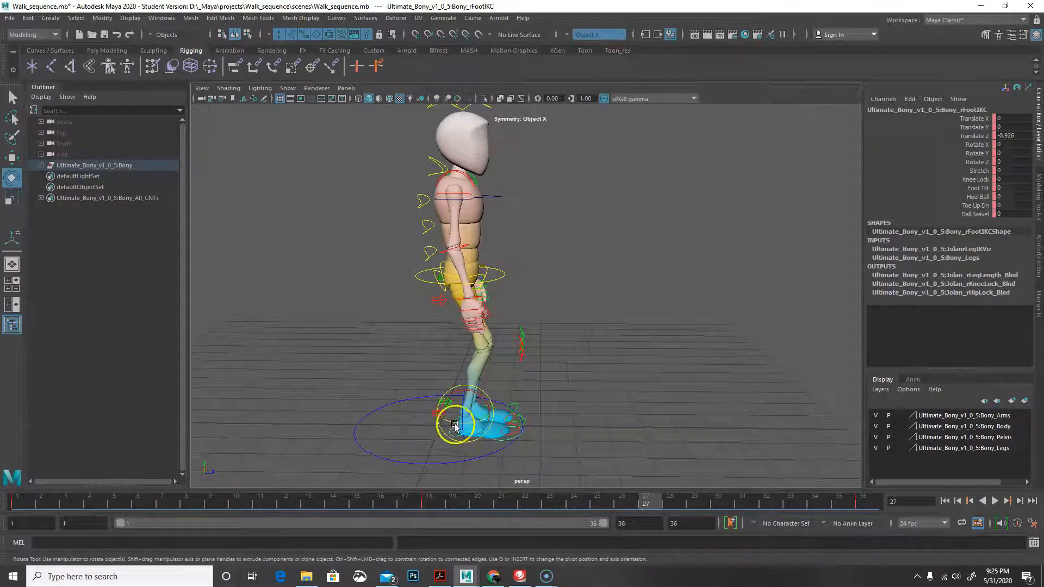
key("w")
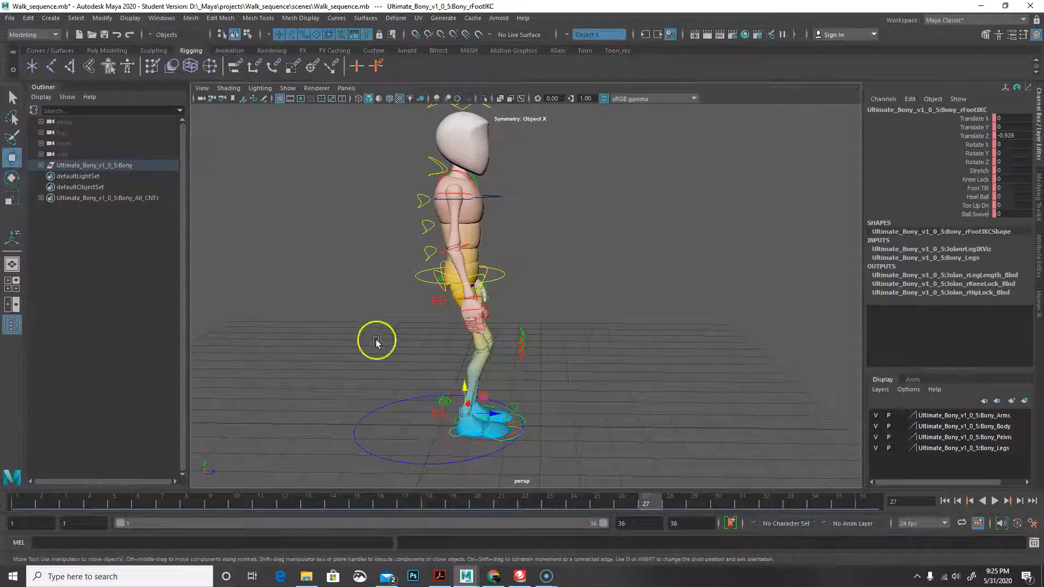
left_click_drag(468, 392, 494, 421)
key("e")
left_click_drag(579, 451, 620, 422, "alt")
left_click_drag(486, 415, 417, 406)
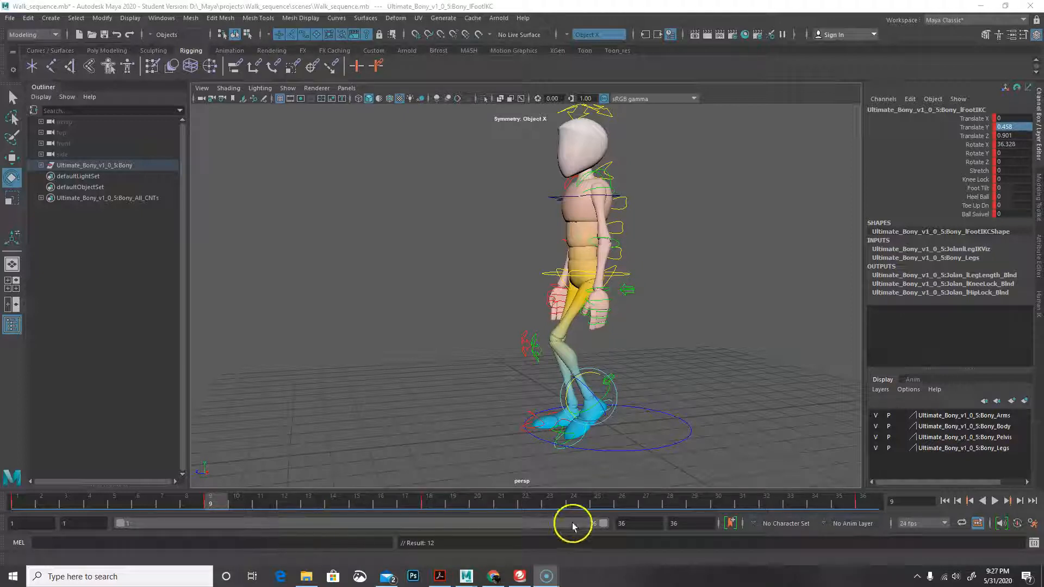
Set the left foot control's Translate Y to 0.5 and Rotate X to 36 at frame 9, and key it
left_click(1020, 126)
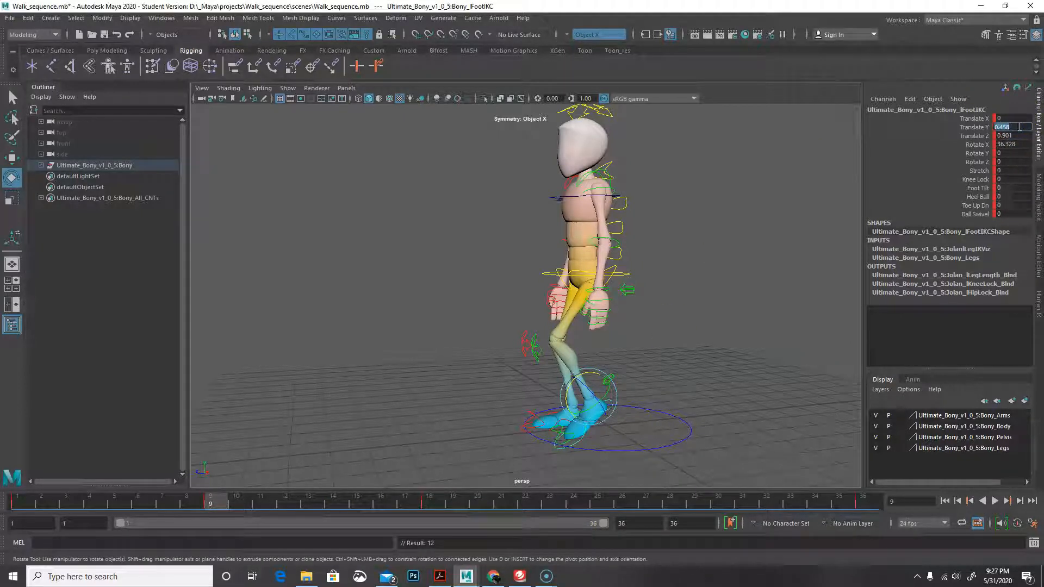
left_click(1019, 127)
type("0")
key("Return")
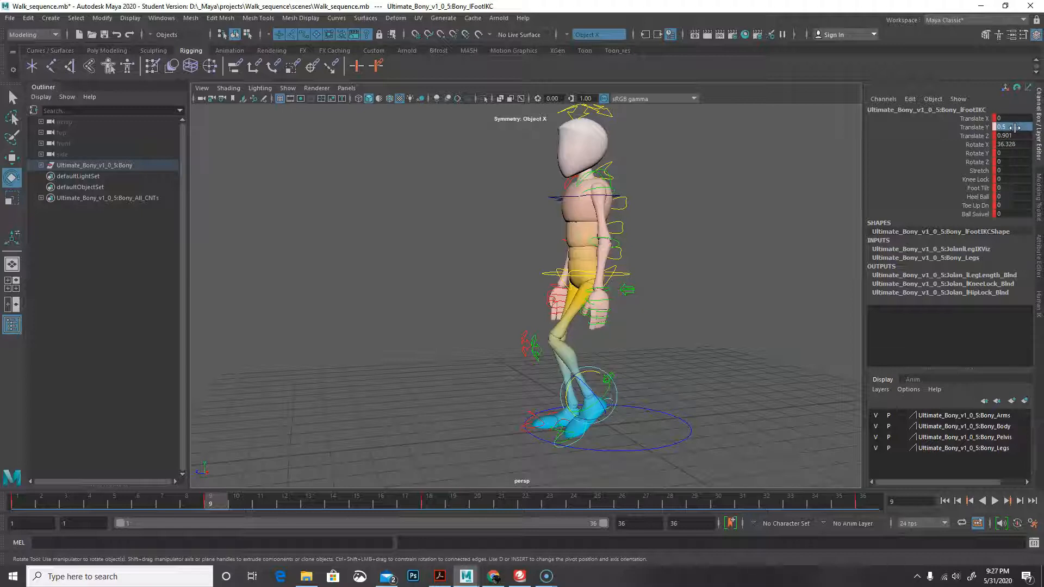
key("s")
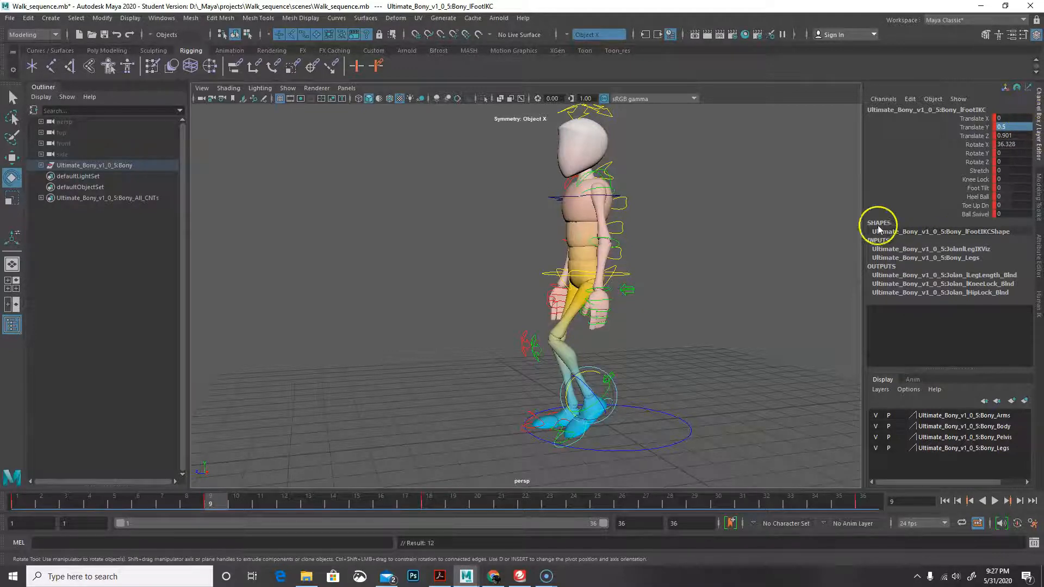
double_click(1019, 144)
type("30")
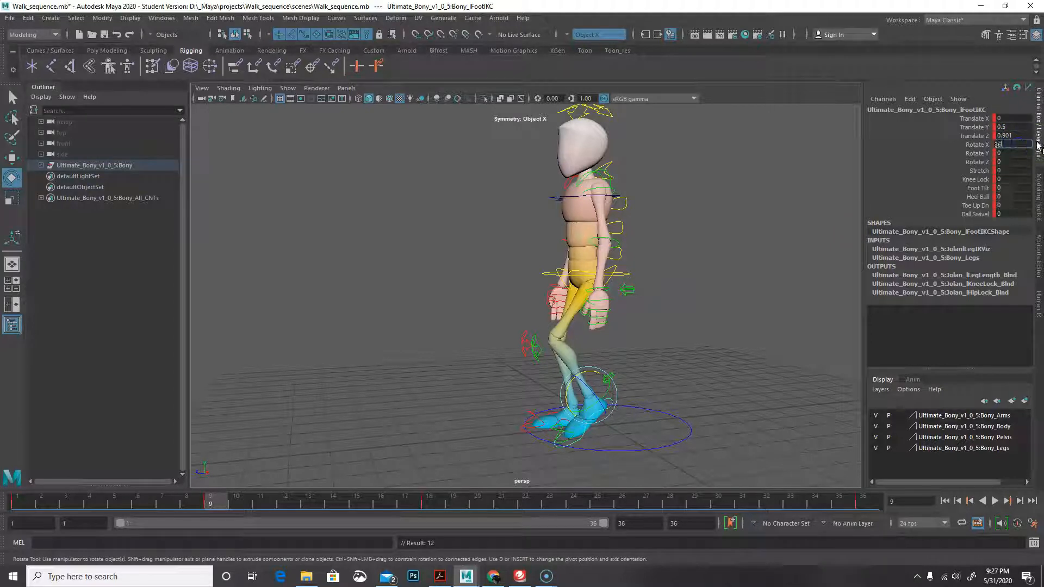
key("Return")
key("s")
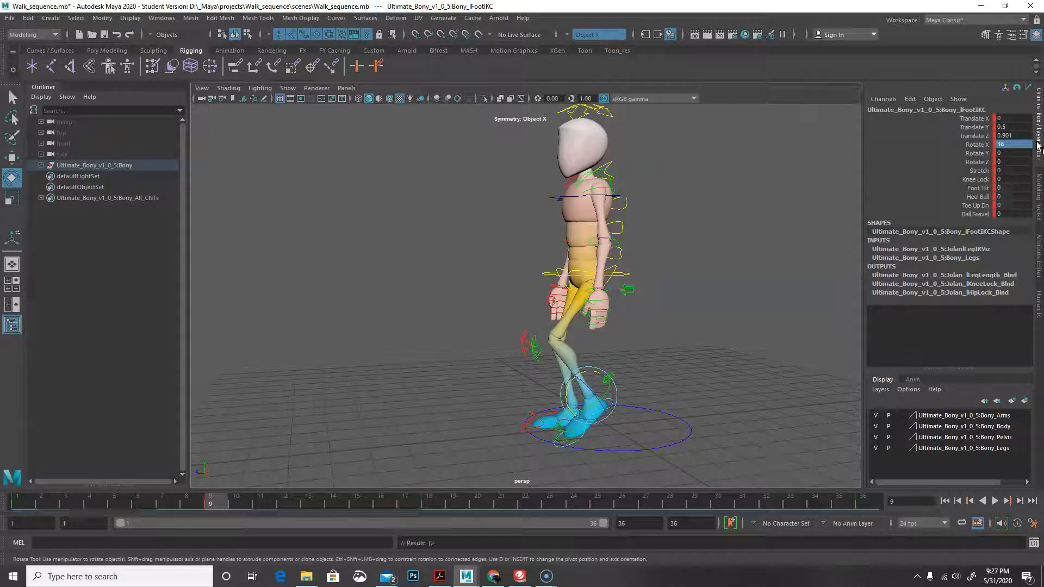
Try to set the left foot control's Translate Z to 1 at frame 9
double_click(1011, 126)
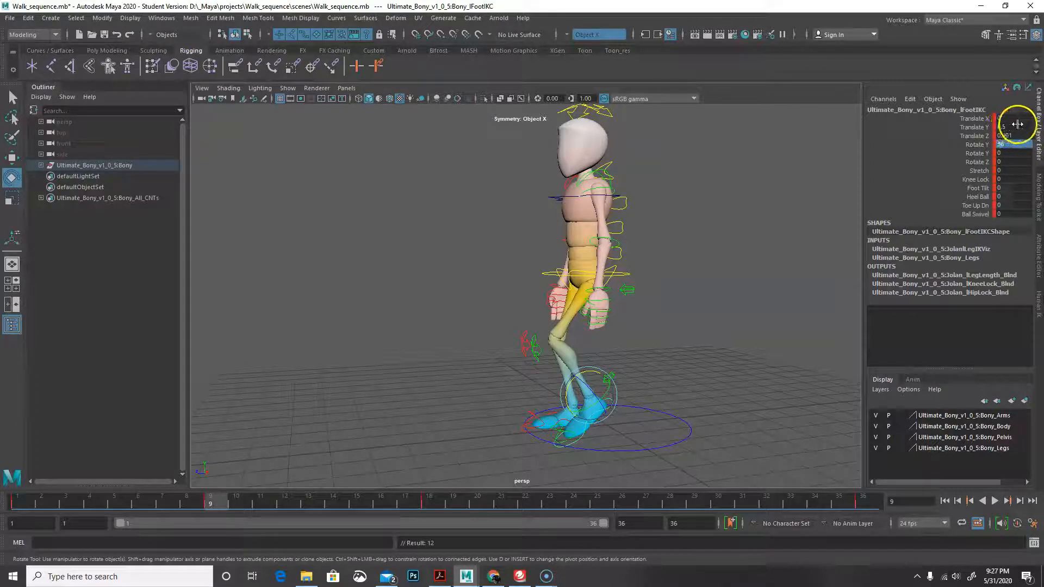
double_click(1018, 134)
type("1")
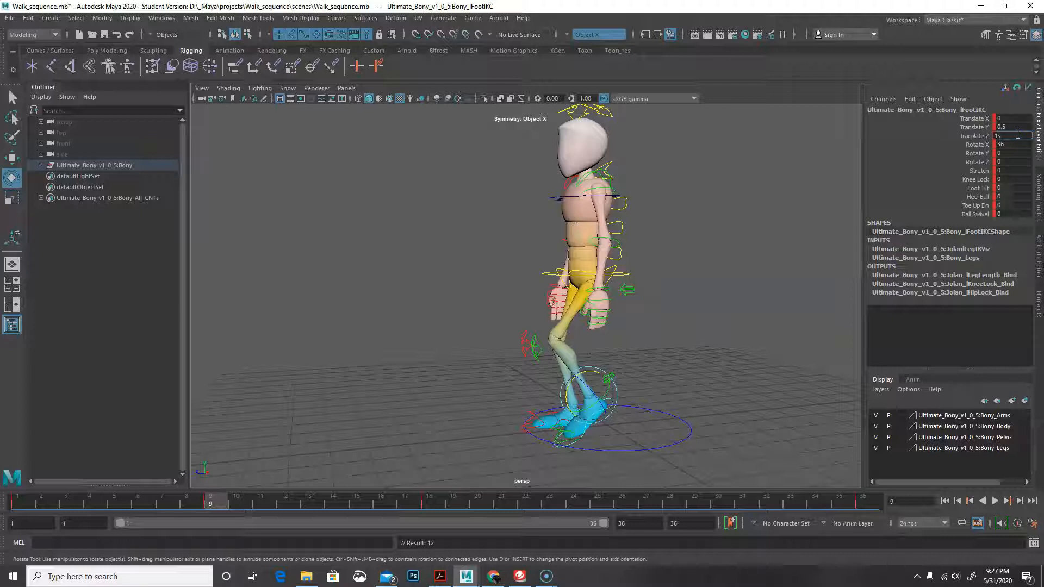
type("s")
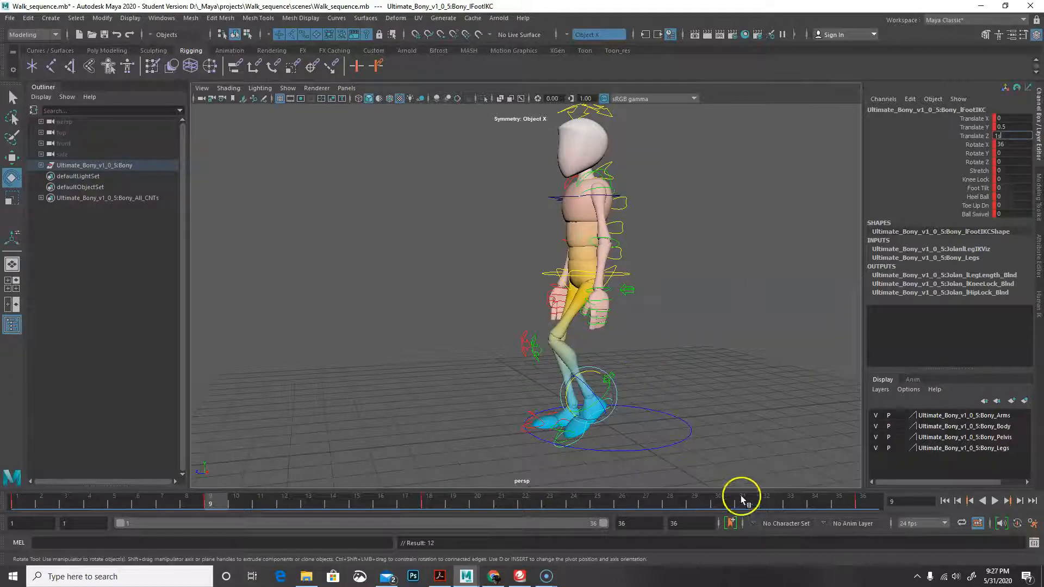
Go to frame 27 and select the right foot control from the side view
left_click(645, 501)
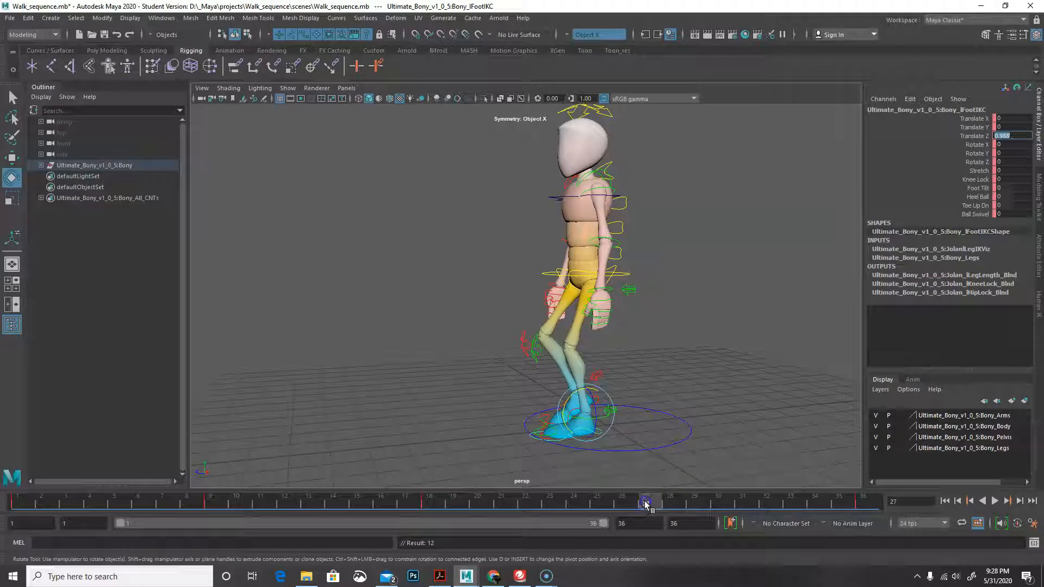
left_click_drag(540, 442, 736, 433, "alt")
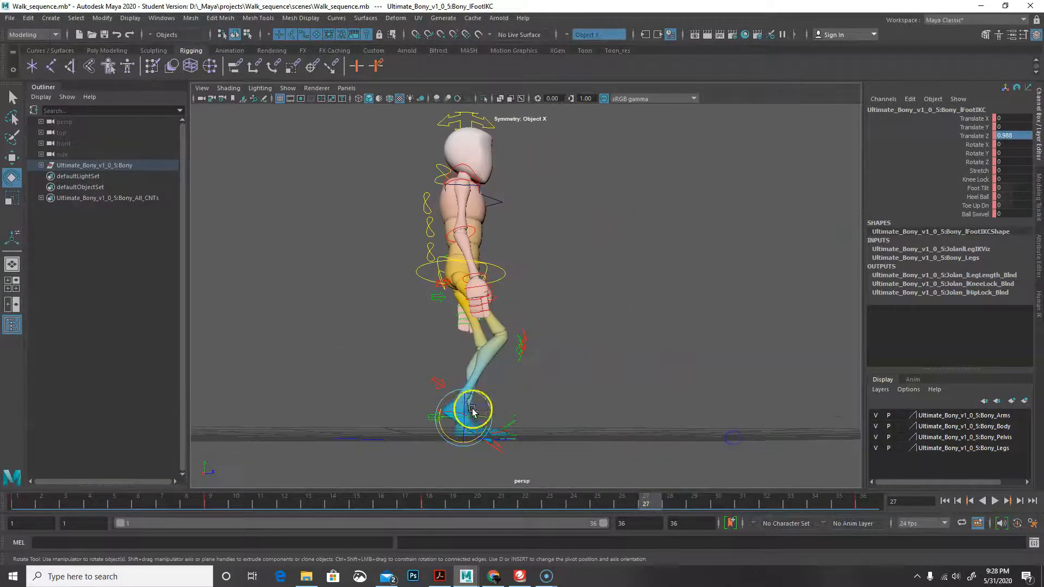
scroll(594, 408, "up", 2)
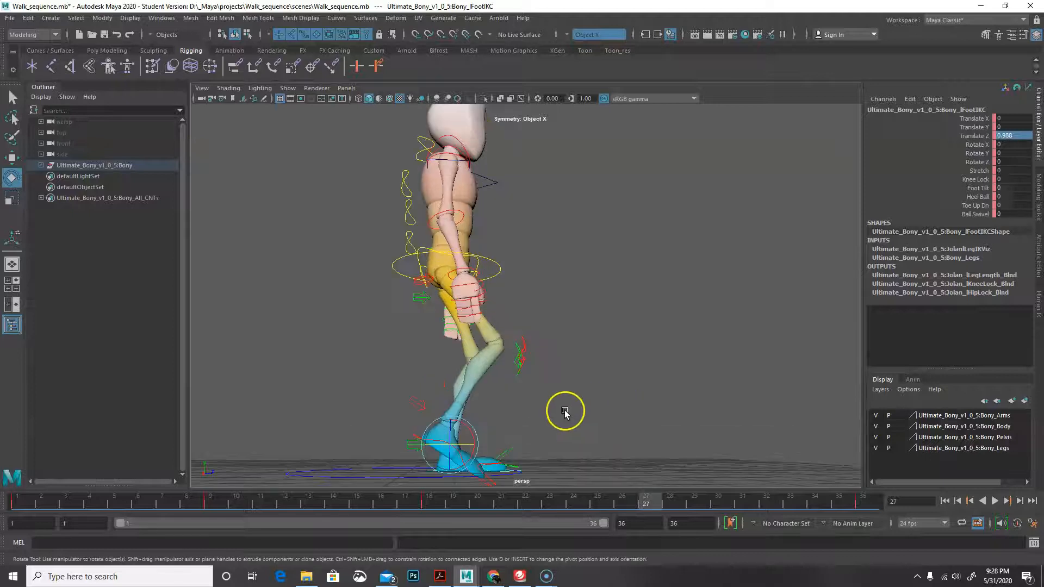
left_click(564, 443)
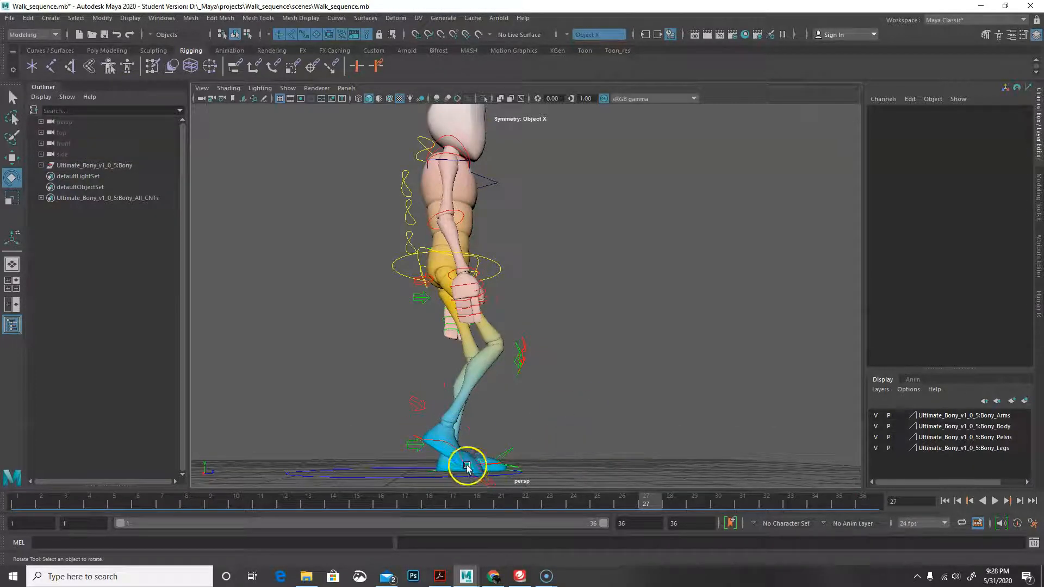
left_click(461, 463)
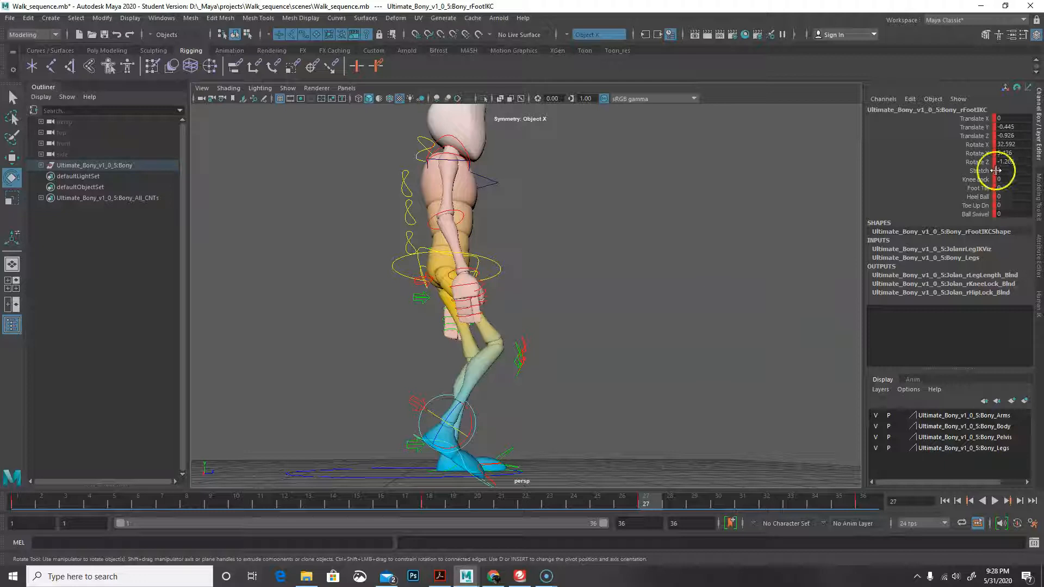
double_click(1026, 136)
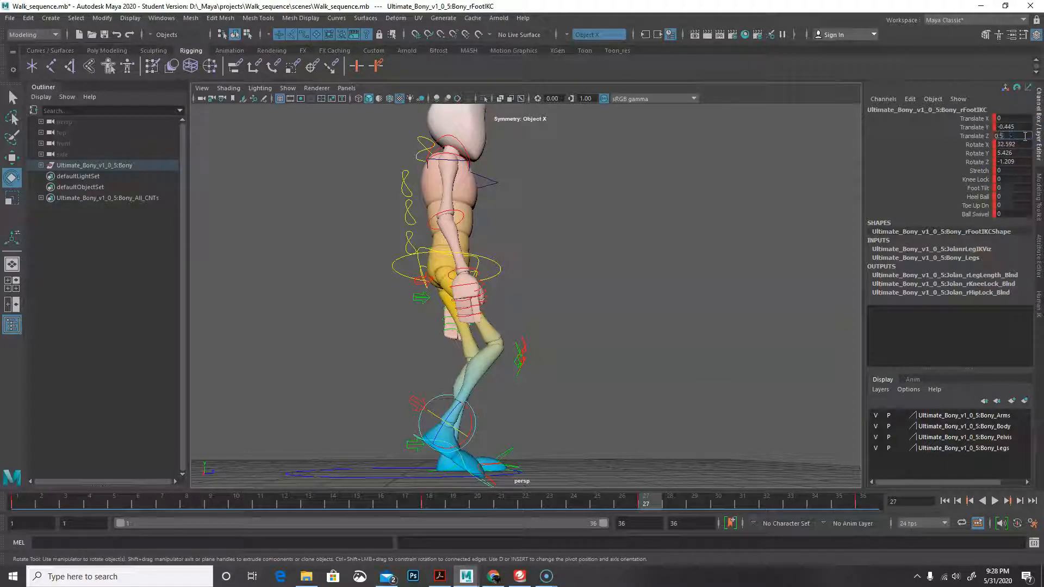
type("0.5")
key("Return")
key("ctrl+z")
left_click(996, 126)
type("0.")
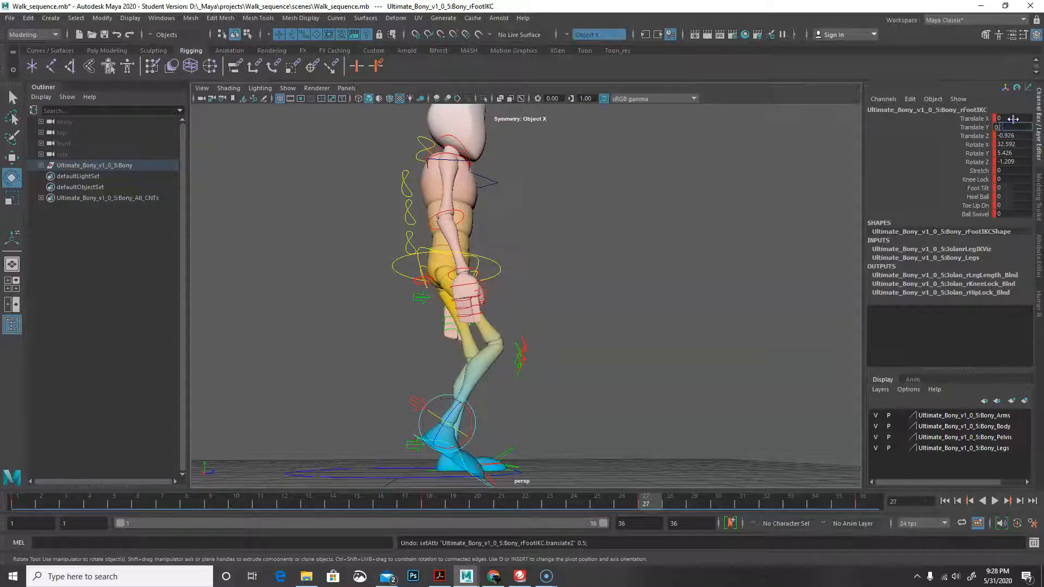
type("5")
key("Return")
Set the right foot control at frame 27 to Translate Y -0.5, Rotate X 36 and Translate Z -1
left_click(999, 126)
type("-0.5")
key("Return")
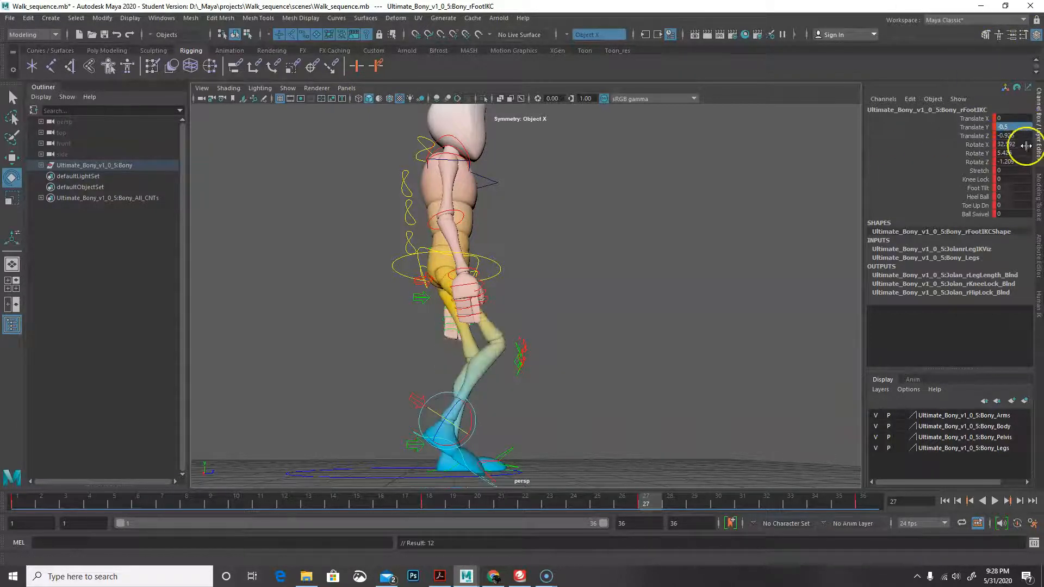
left_click(1027, 146)
type("36")
key("Return")
left_click(1010, 136)
type("1")
key("Return")
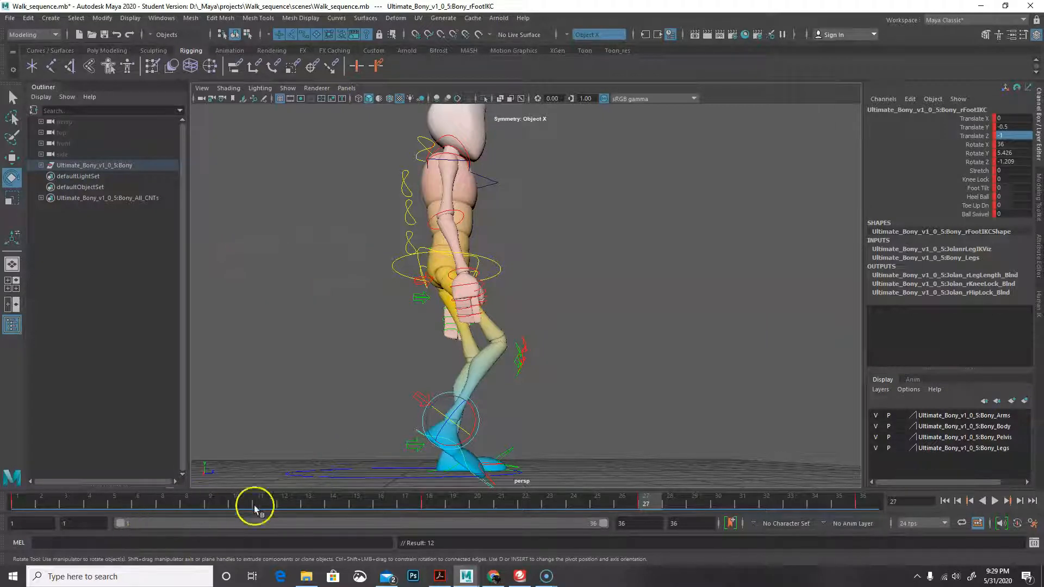
Lower the root control to -0.3 on Translate Y at frame 5 for the down pose and key it
left_click(114, 501)
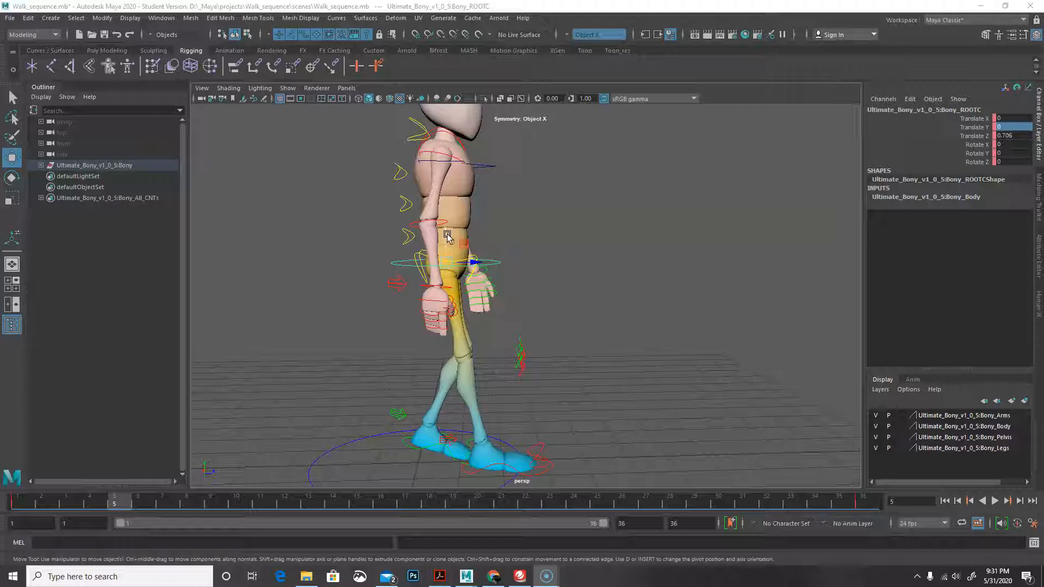
left_click_drag(447, 233, 449, 248)
left_click(1012, 127)
type("-0.3")
key("Return")
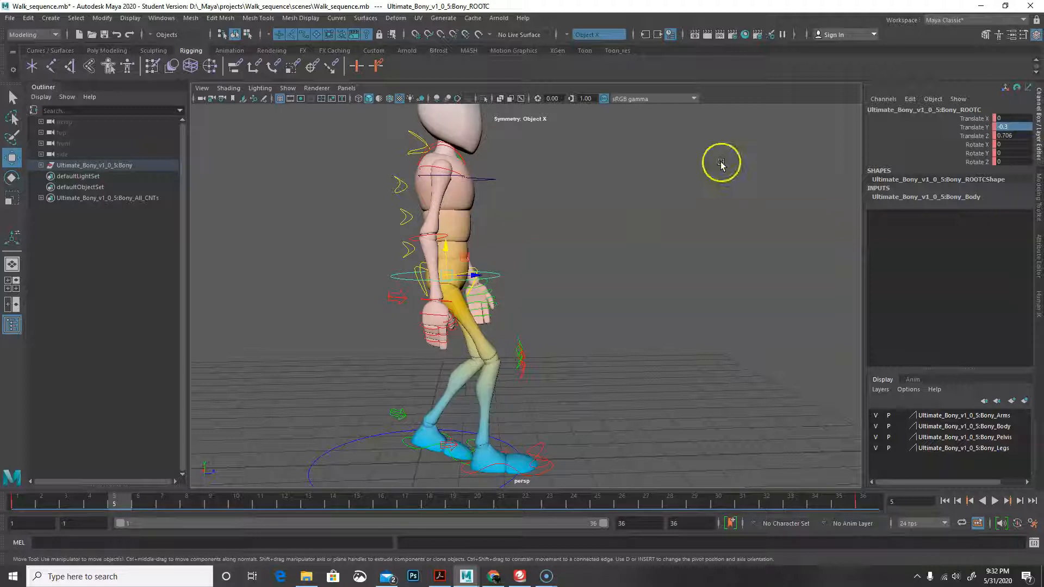
left_click(1011, 127)
left_click(975, 128)
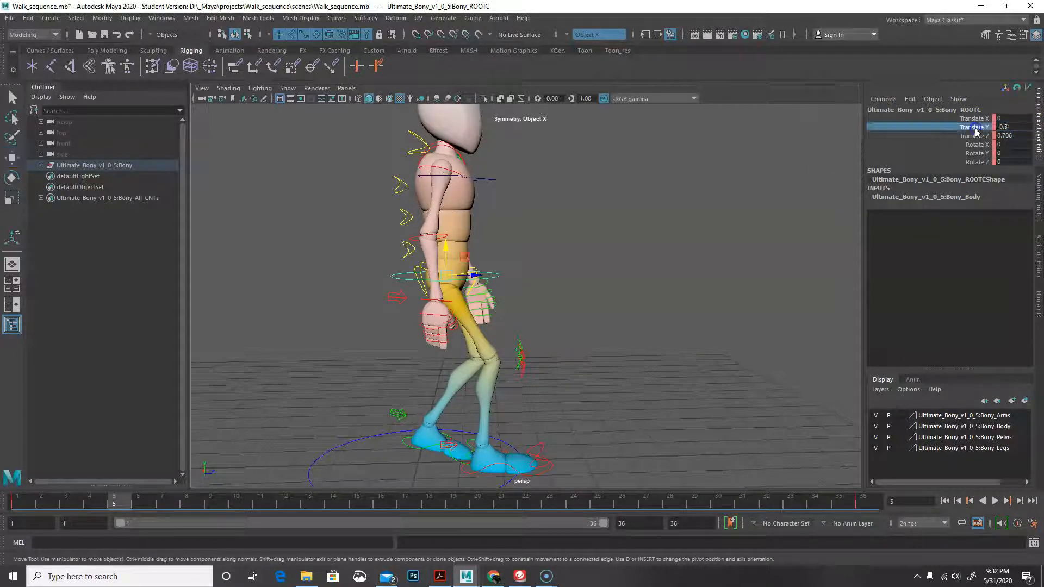
left_click(1012, 128)
key("Return")
key("w")
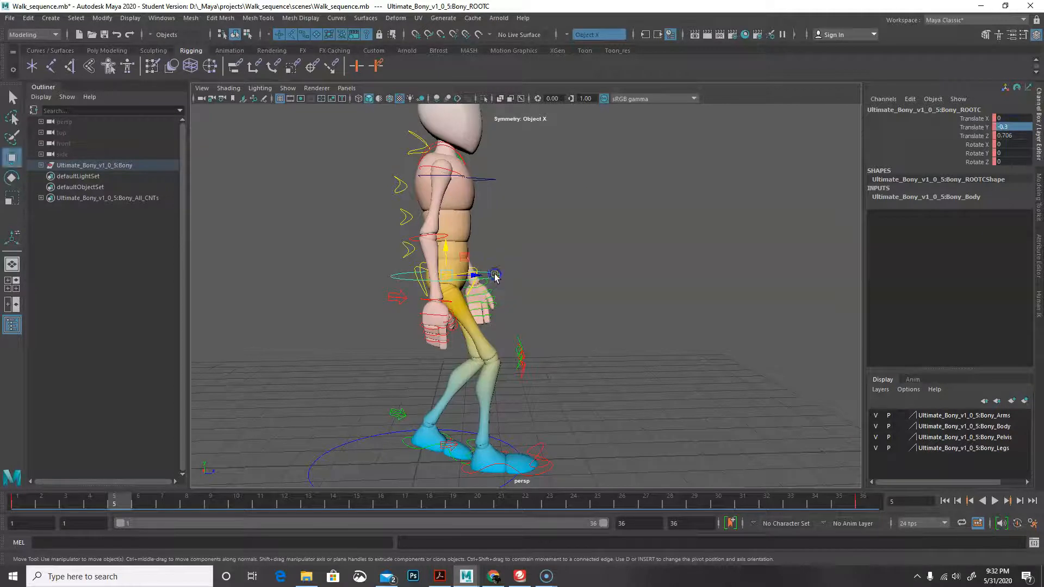
key("s")
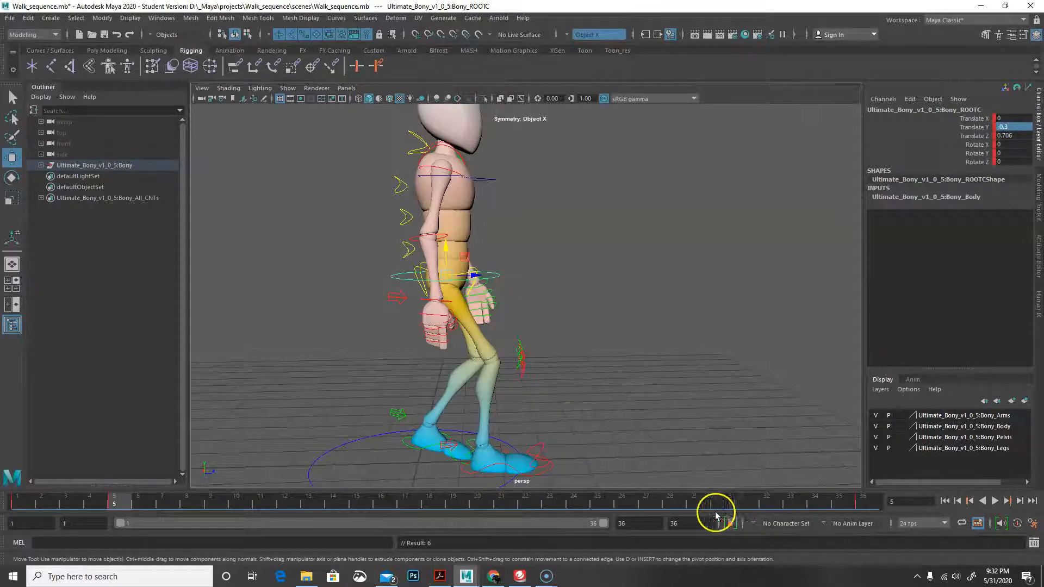
Lower the root control to -0.3 on Translate Y at frame 27 and key it
left_click(646, 503)
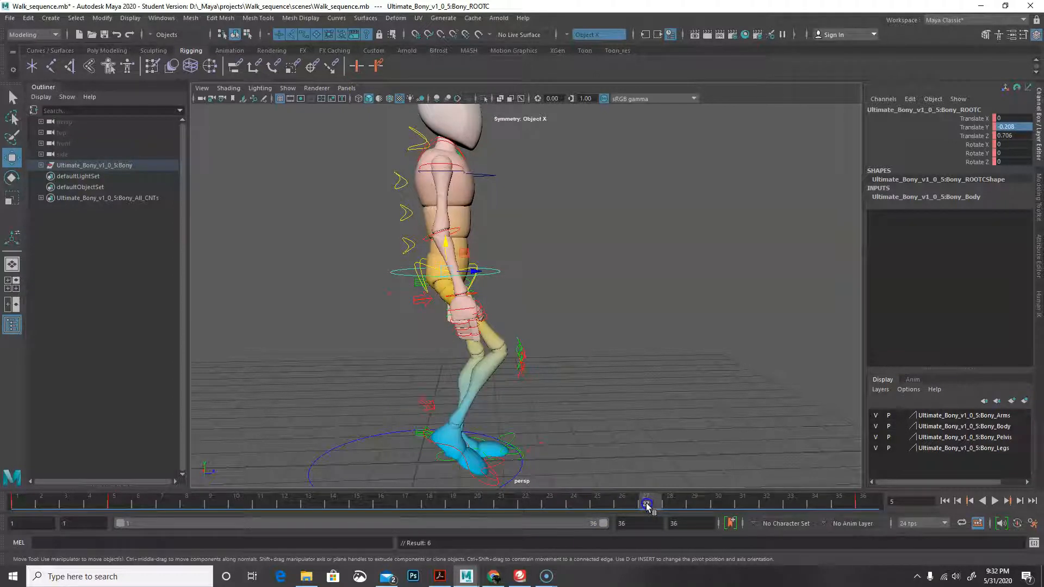
double_click(1011, 127)
left_click_drag(1003, 129, 1014, 129)
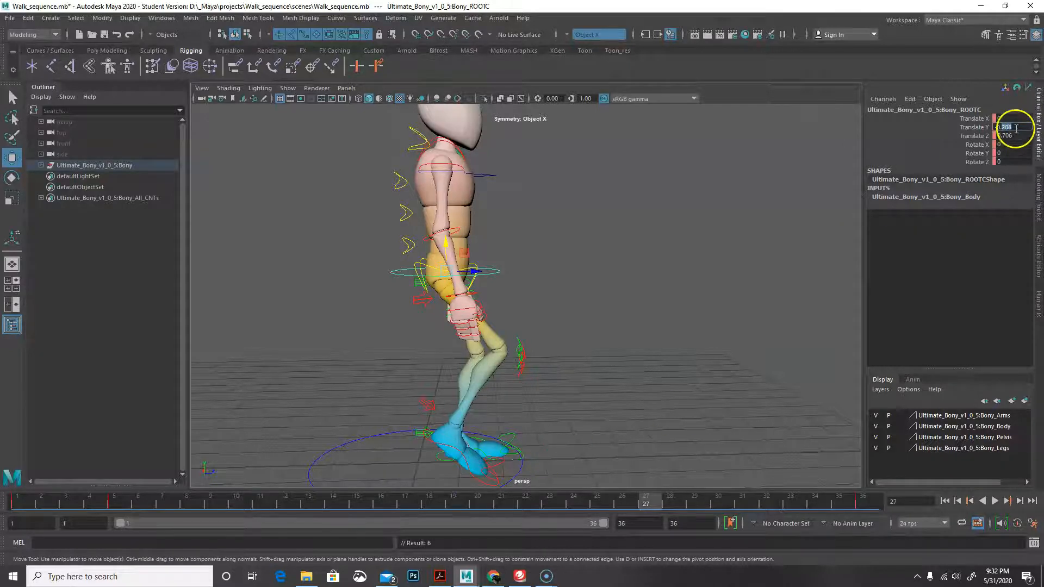
type("1")
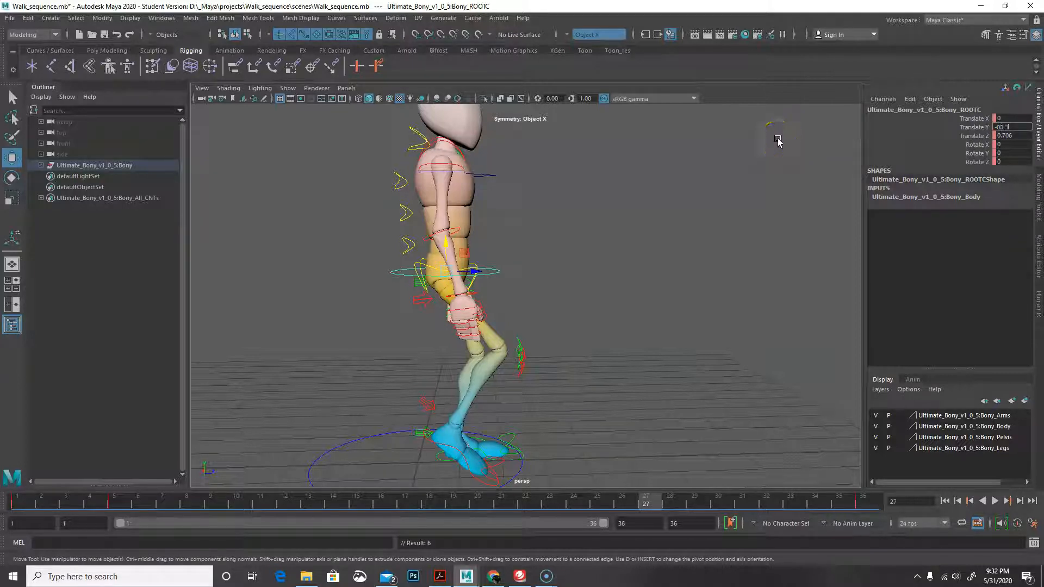
key("Return")
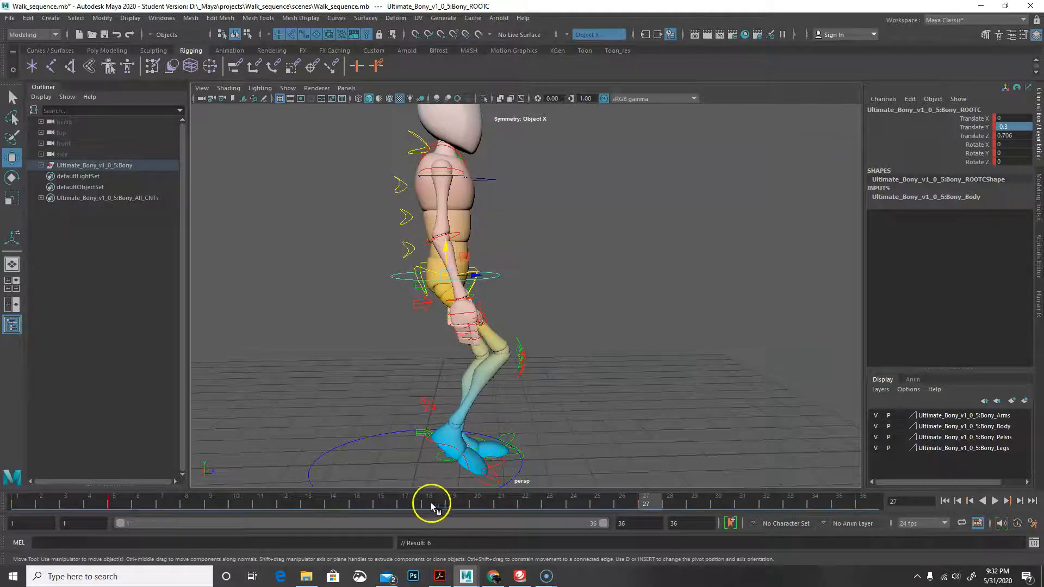
Set the root control's Translate Y to -0.185 at frame 18, key it, and play back the walk
left_click(430, 502)
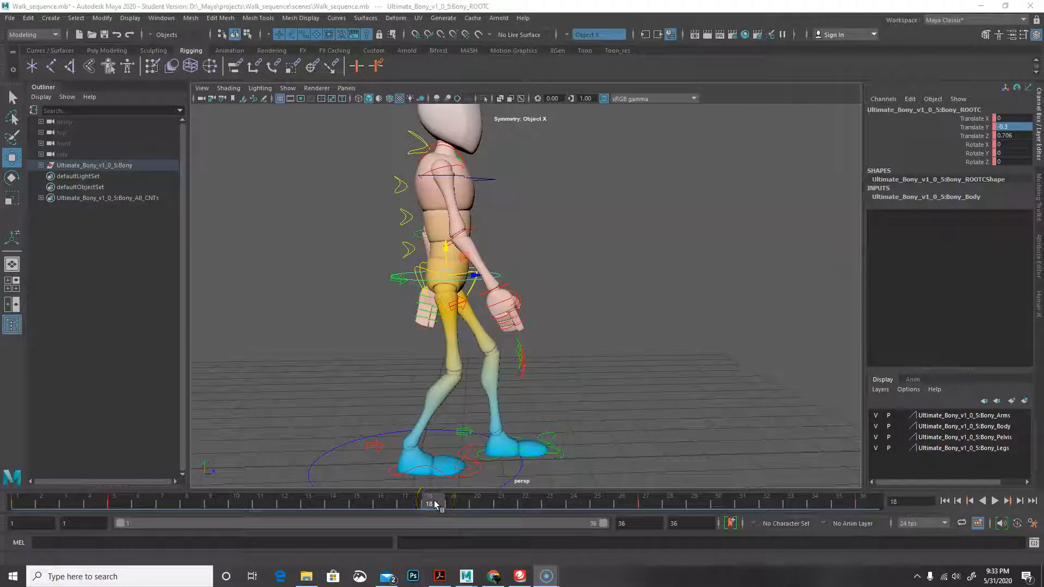
left_click(17, 503)
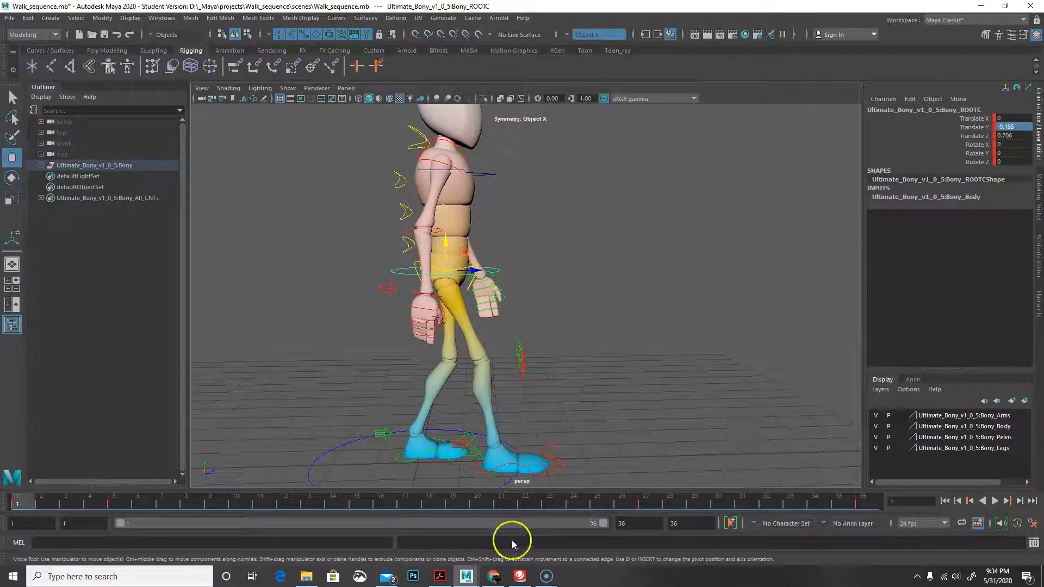
left_click(429, 504)
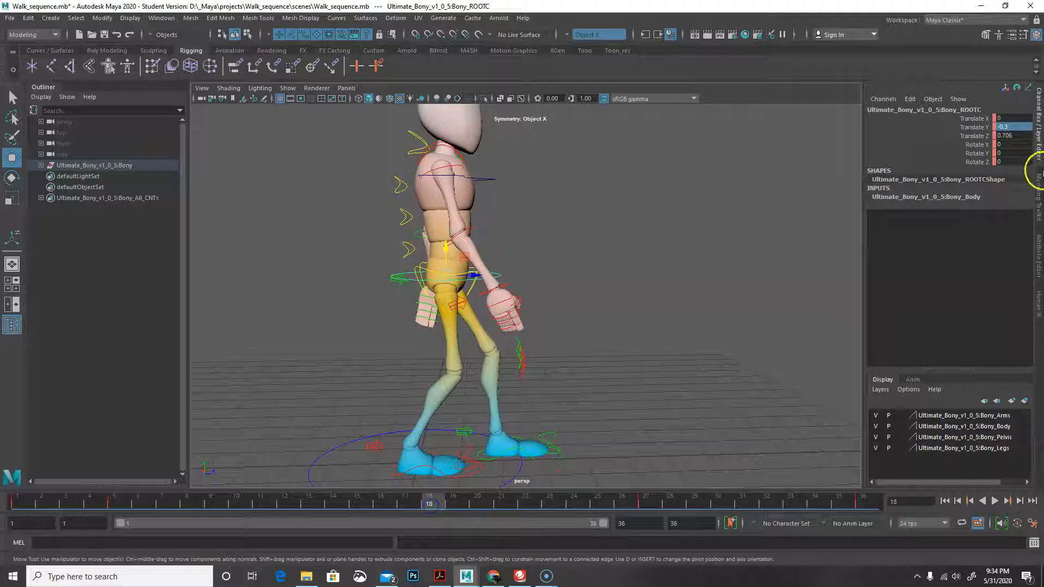
double_click(1012, 127)
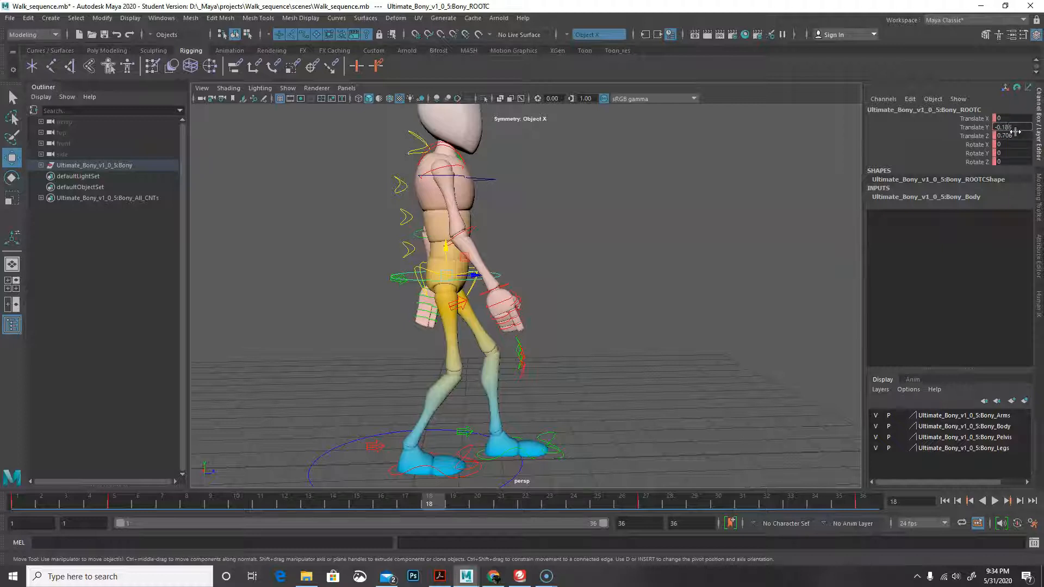
key("Return")
key("s")
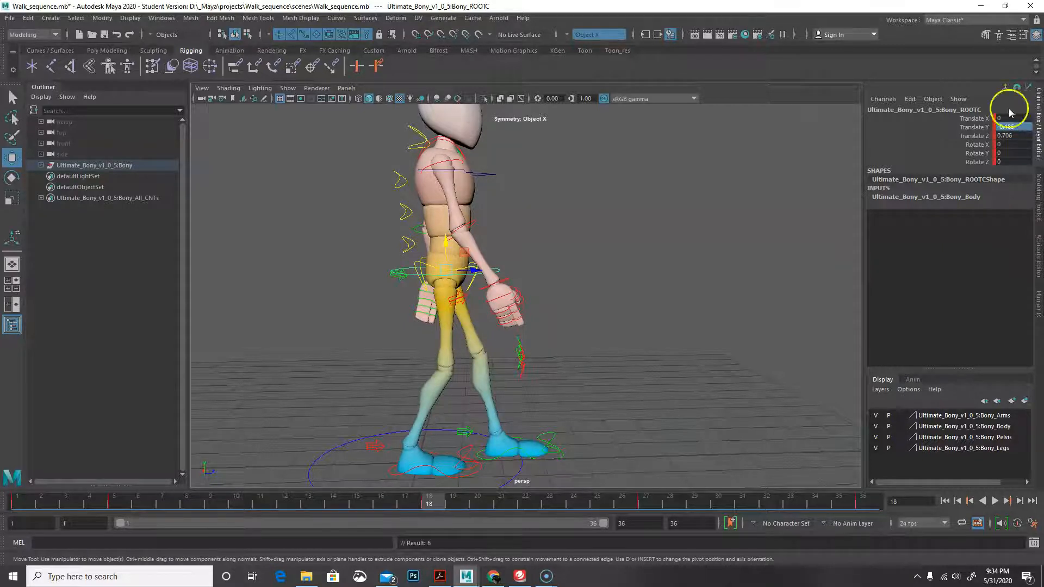
key("alt+v")
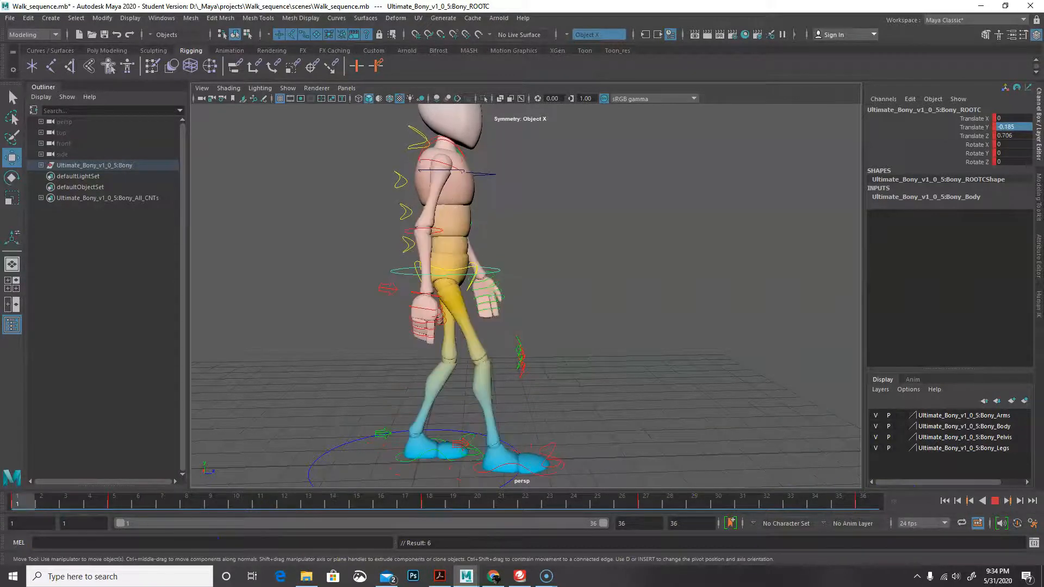
key("alt+v")
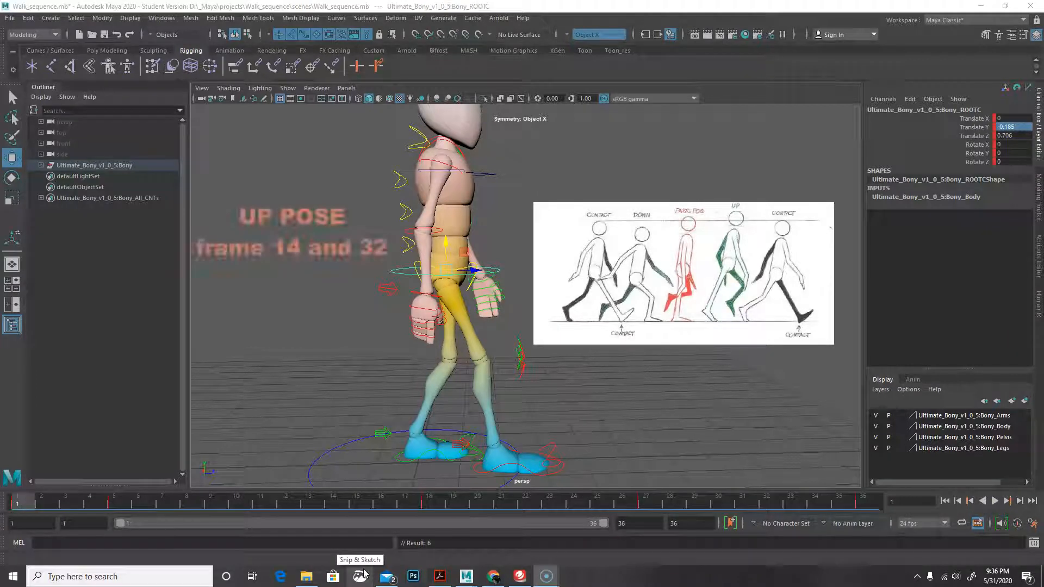
Raise the root control at frame 14 to about -0.061 on Translate Y for the up pose and key it
left_click(363, 574)
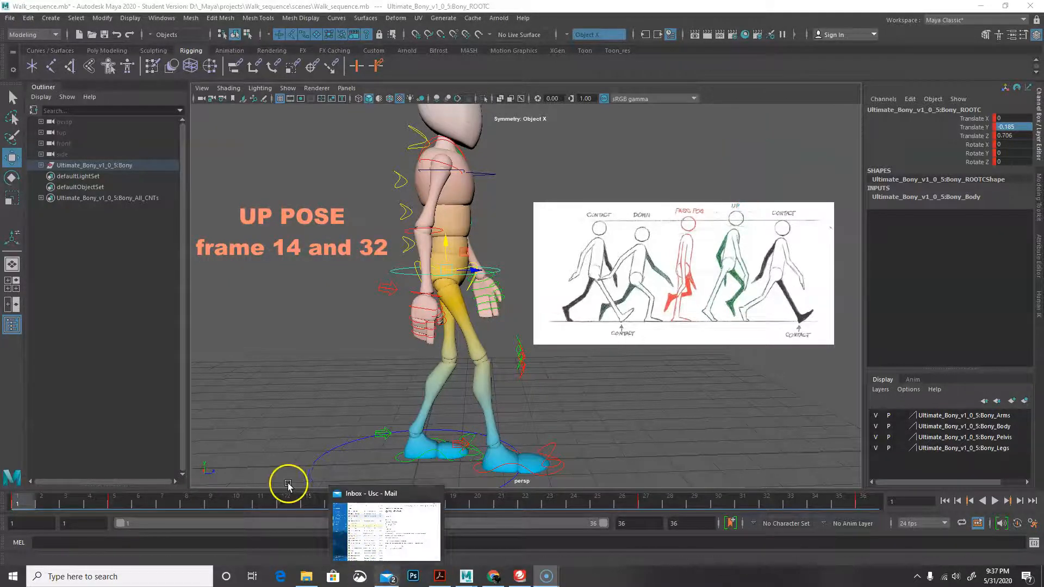
left_click(335, 500)
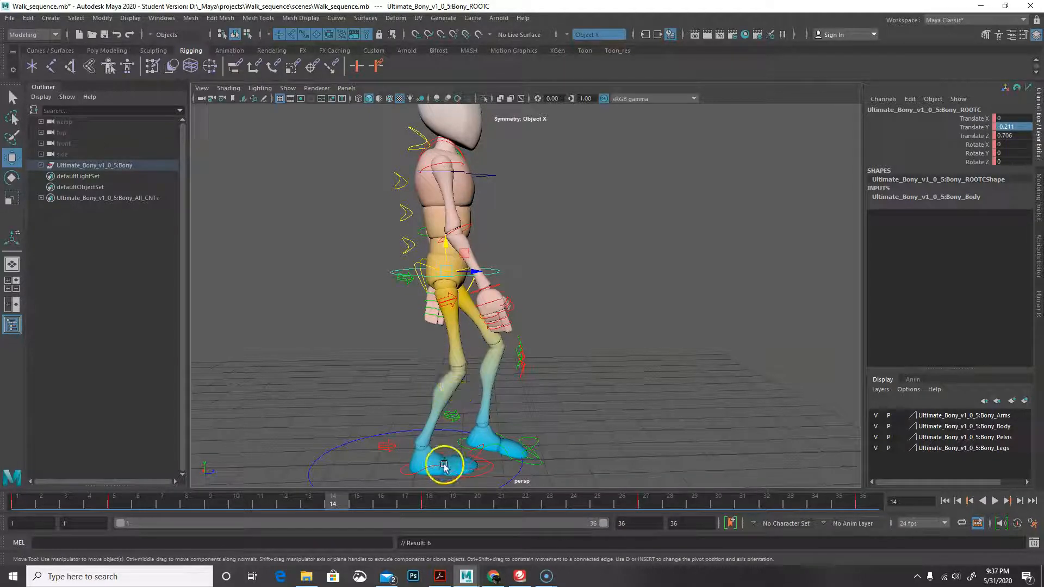
left_click(446, 243)
left_click_drag(446, 243, 442, 236)
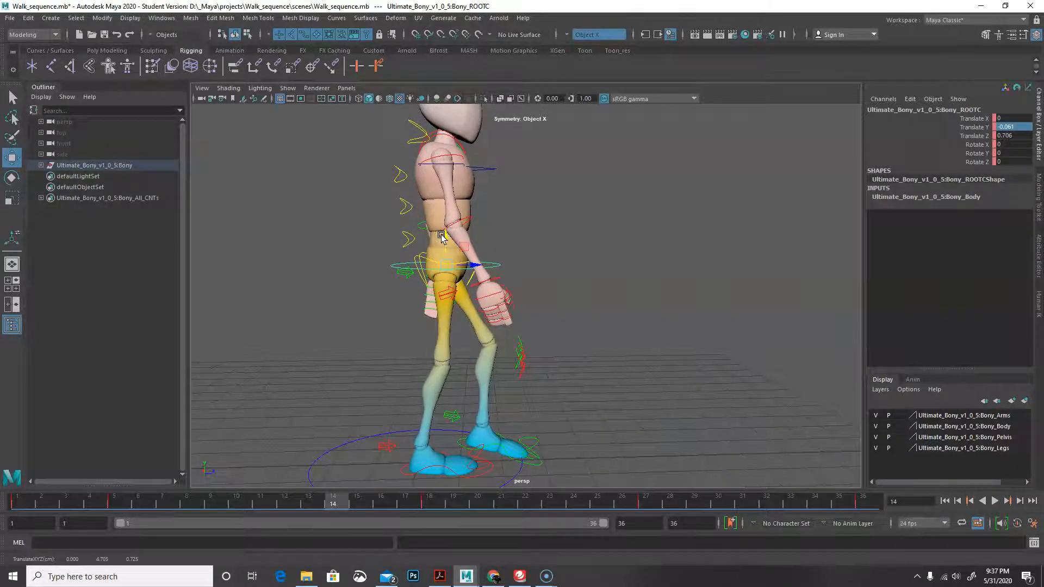
key("s")
key("f")
scroll(643, 325, "down", 8)
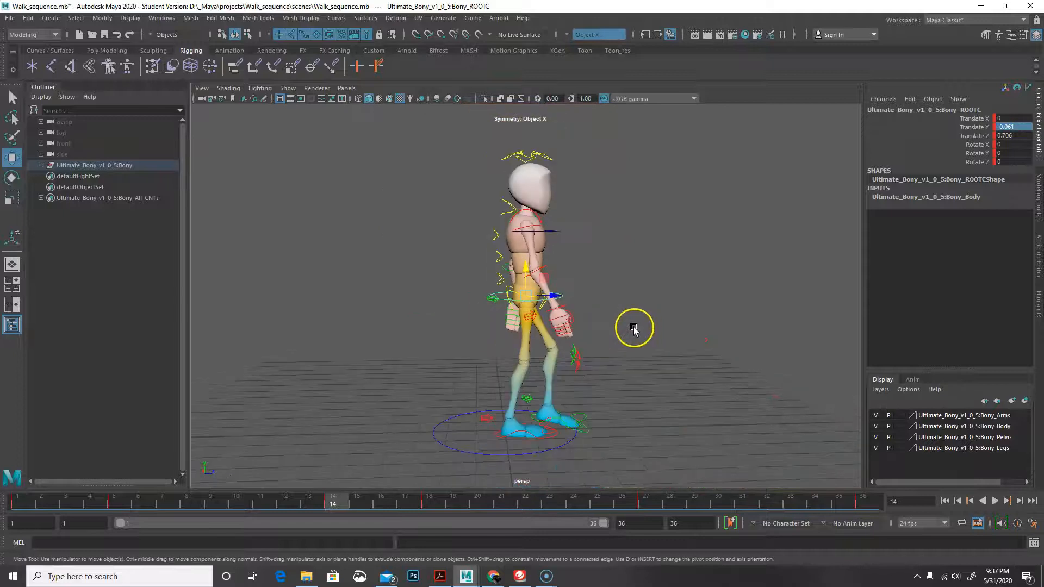
Set the root control's Translate Y to 0 at frame 14 and key it
left_click(765, 501)
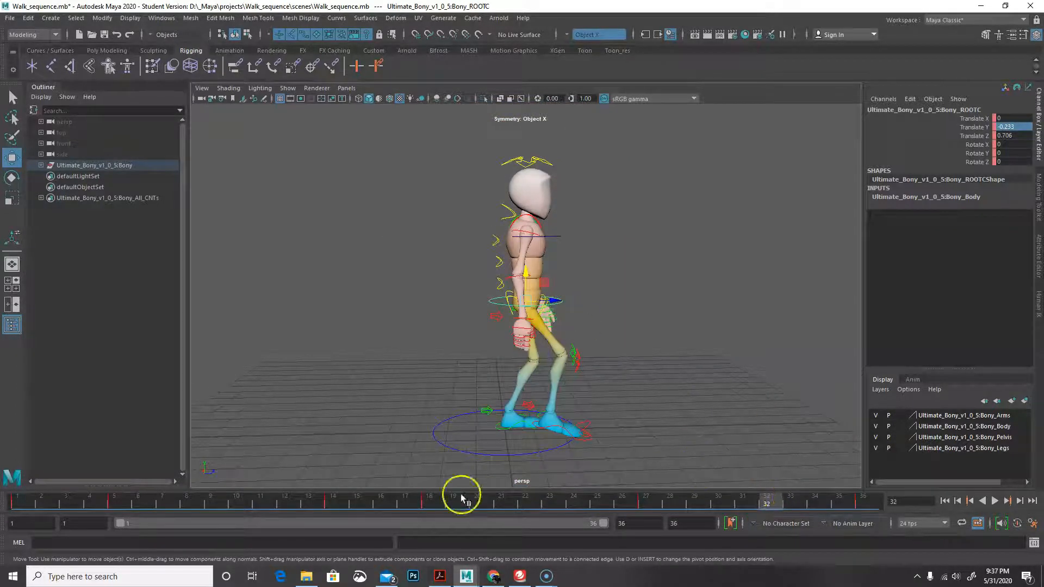
left_click(334, 508)
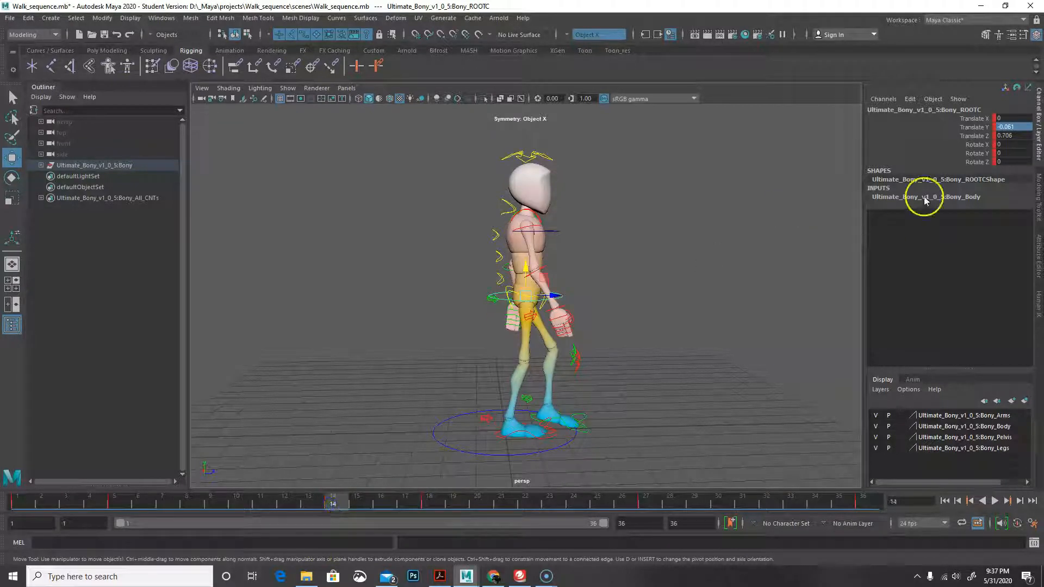
double_click(1013, 126)
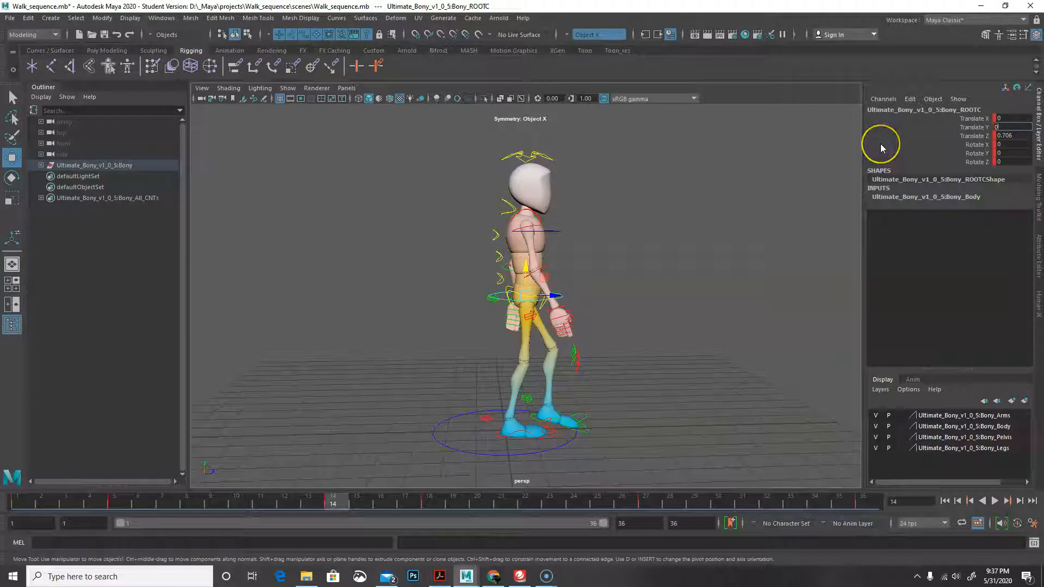
type("0")
key("Return")
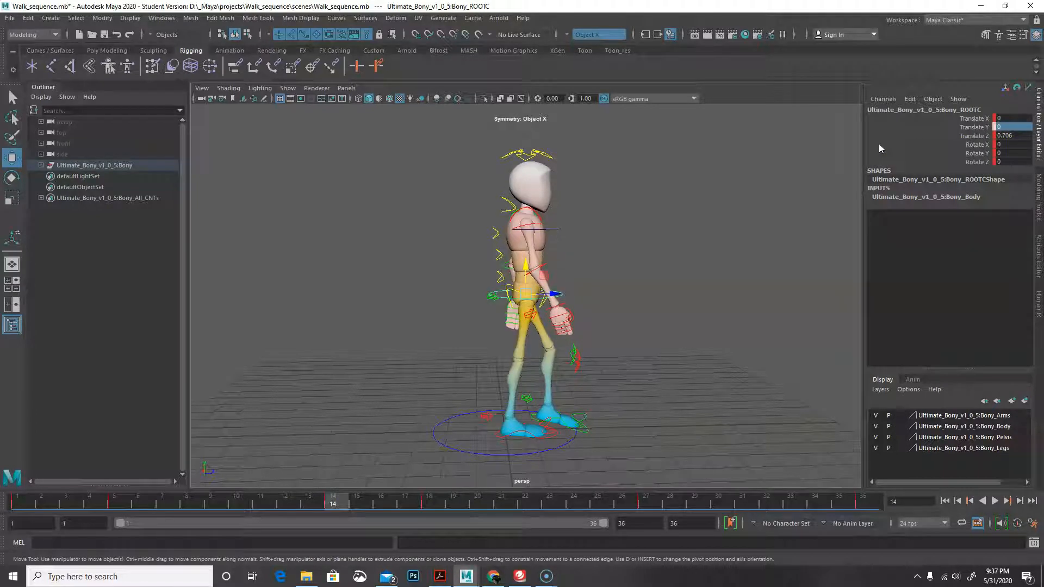
key("s")
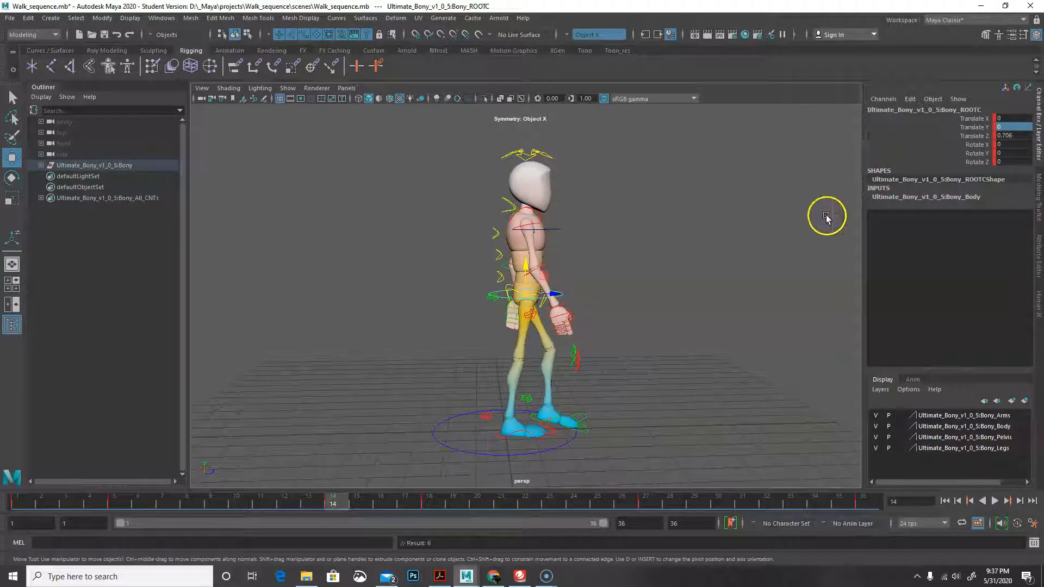
Set the root control's Translate Y to 0 at frame 32 for the second up pose and key it
left_click(766, 504)
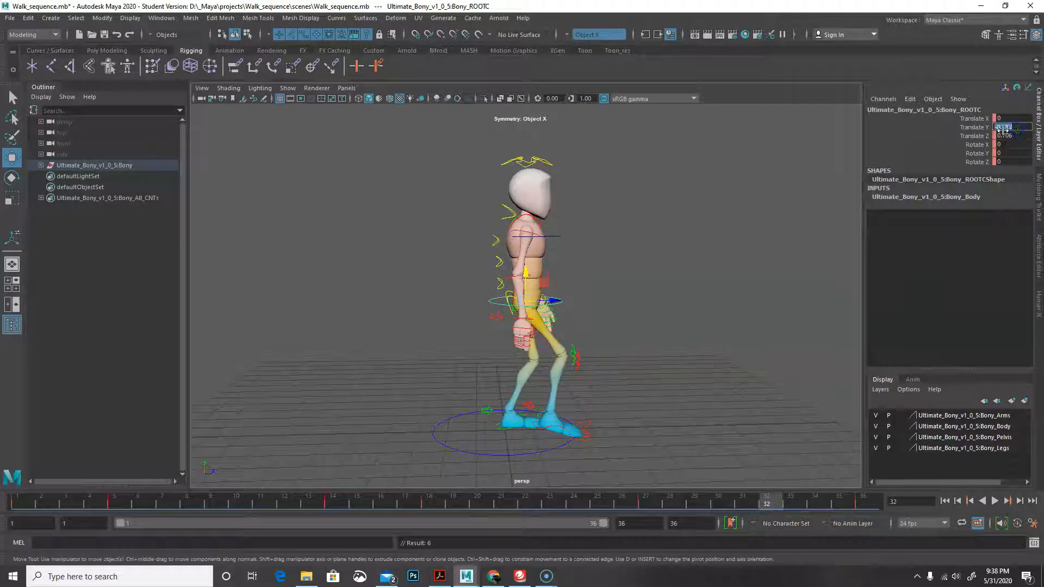
key("Return")
key("s")
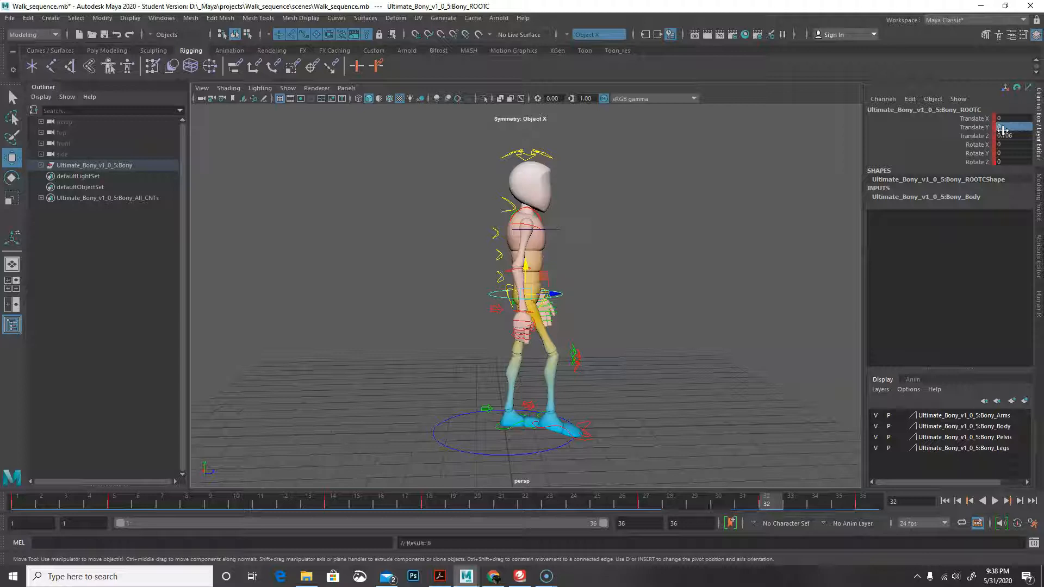
Scrub through the timeline to review the motion of the walk cycle
left_click_drag(773, 503, 863, 525)
left_click_drag(477, 505, 843, 536)
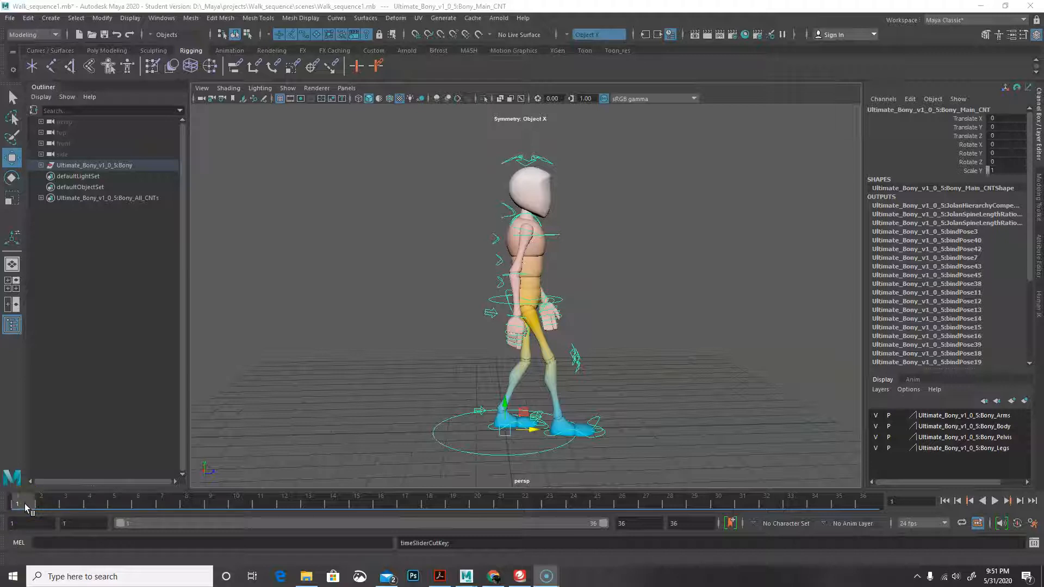
left_click_drag(24, 504, 766, 509)
left_click_drag(790, 454, 17, 470)
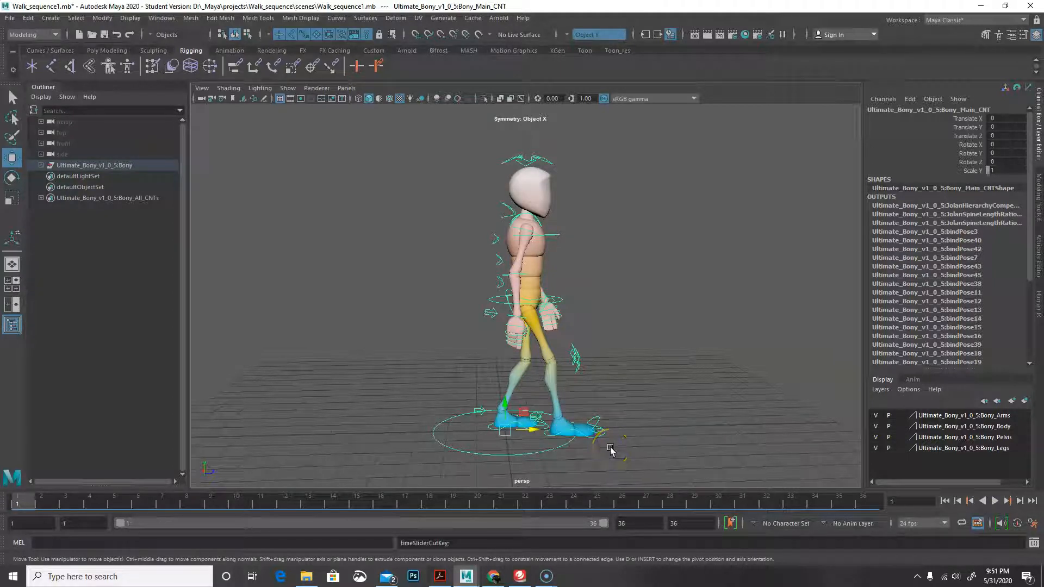
Key the main control around the character's feet at frame 1
left_click(514, 453)
left_click(524, 459)
left_click(523, 454)
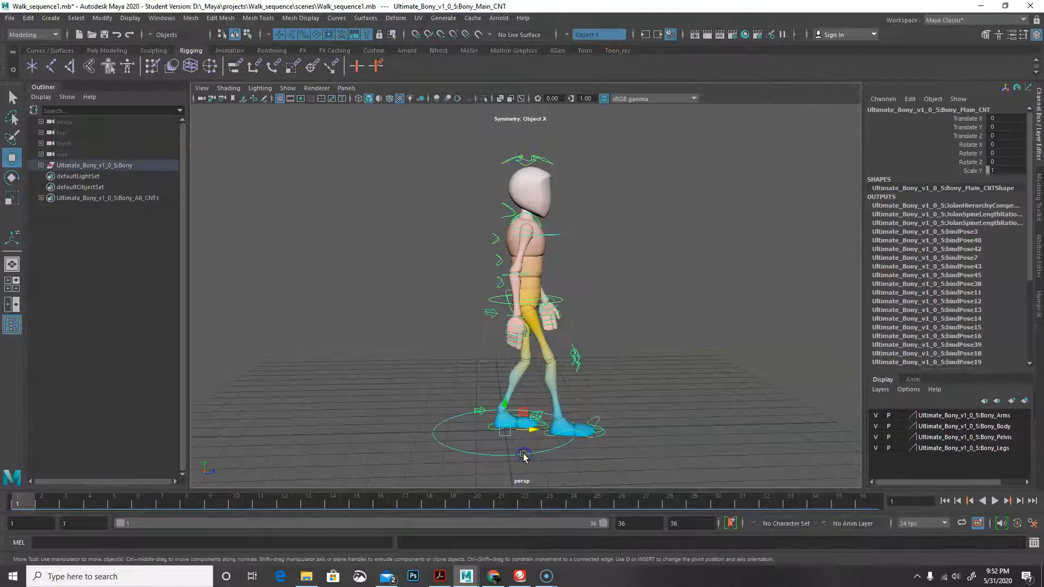
key("s")
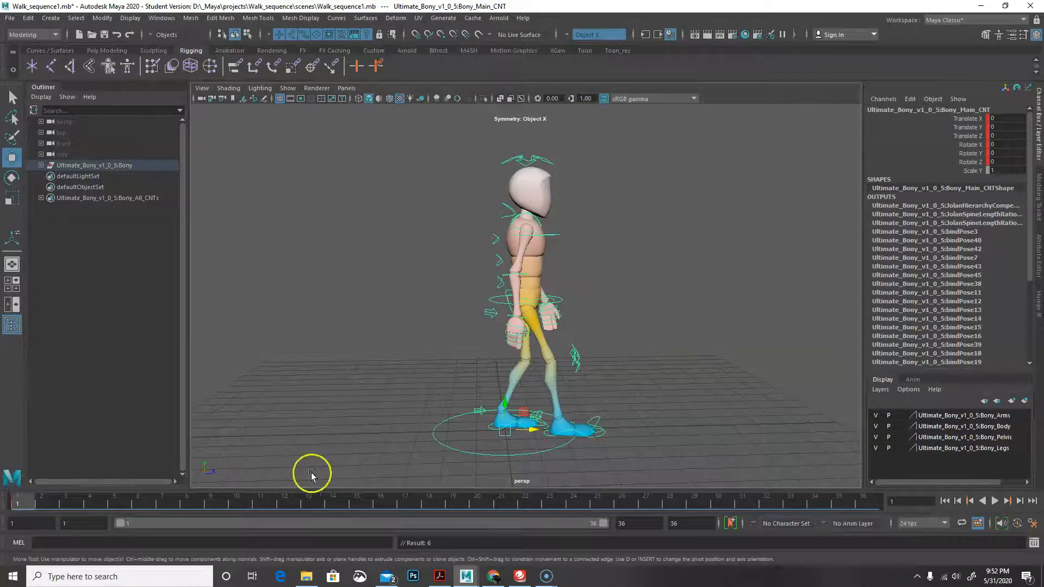
Compare the foot positions at frames 1 and 18 to judge the length of the stride
left_click(435, 504)
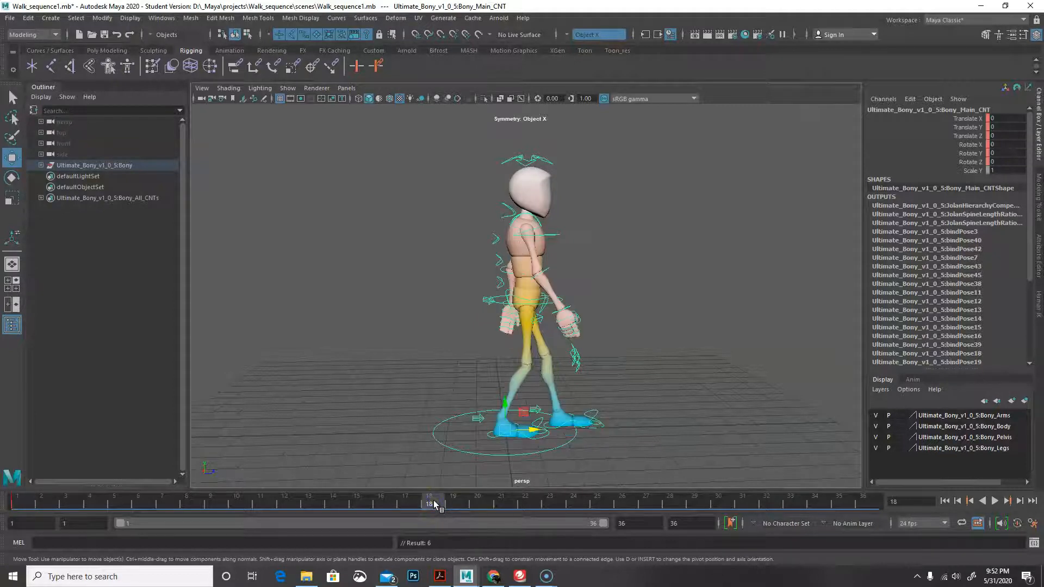
left_click(18, 500)
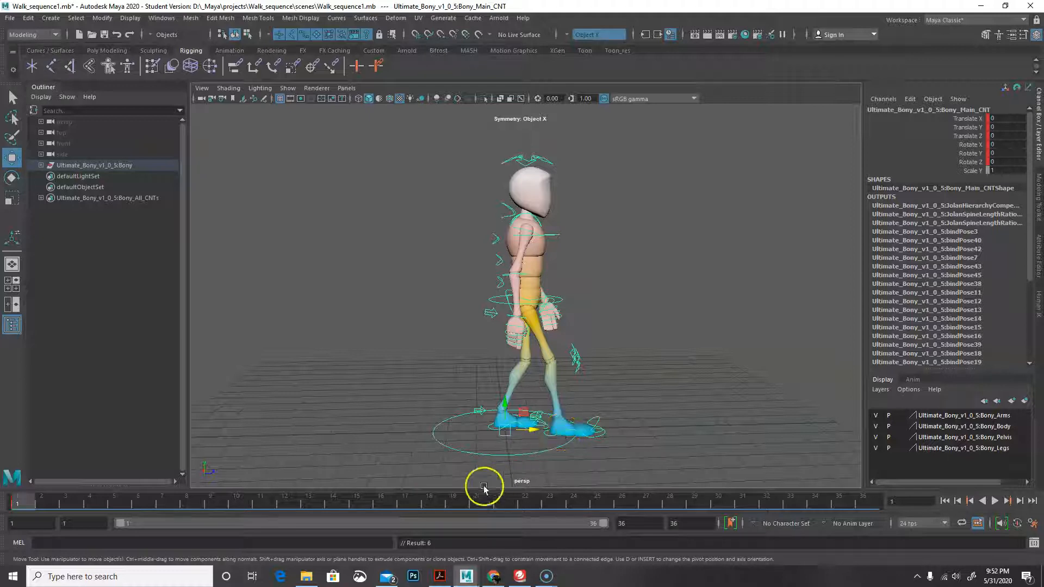
left_click_drag(28, 501, 429, 511)
left_click(538, 419)
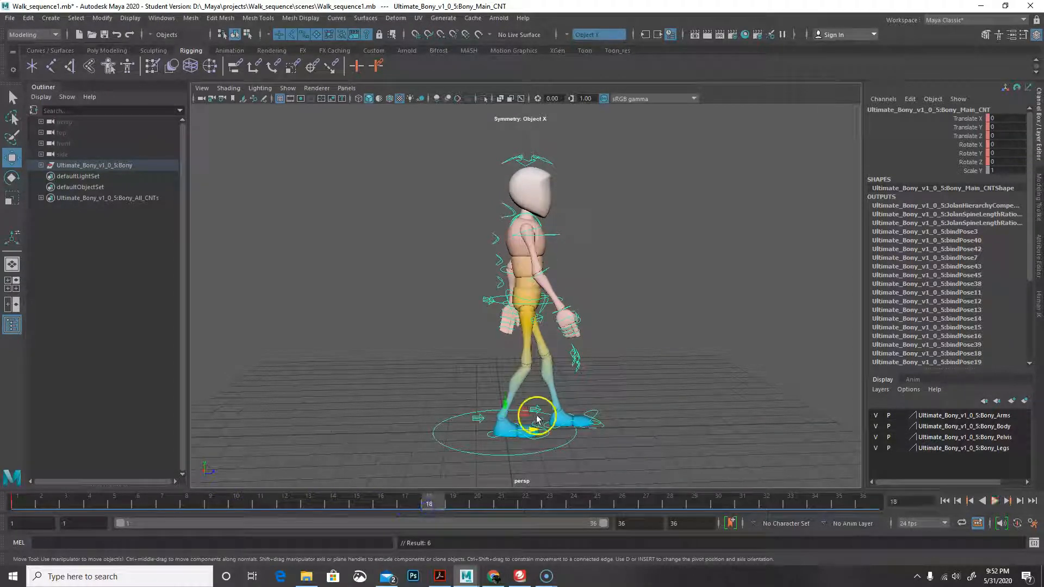
left_click(573, 440)
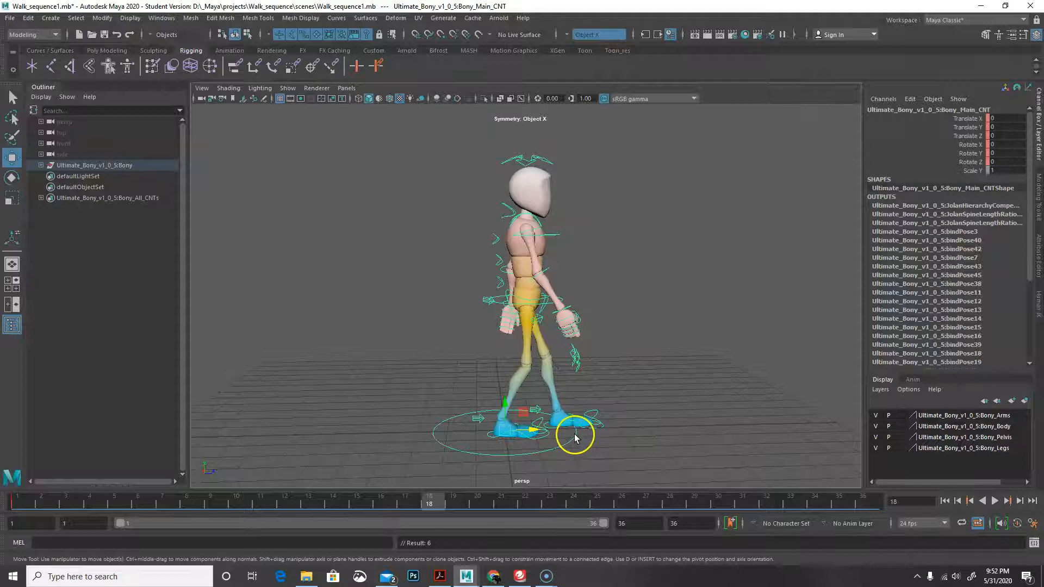
Try to move the main control forward to about 2.077 on Translate Z at frame 18
left_click_drag(622, 450, 635, 488, "alt")
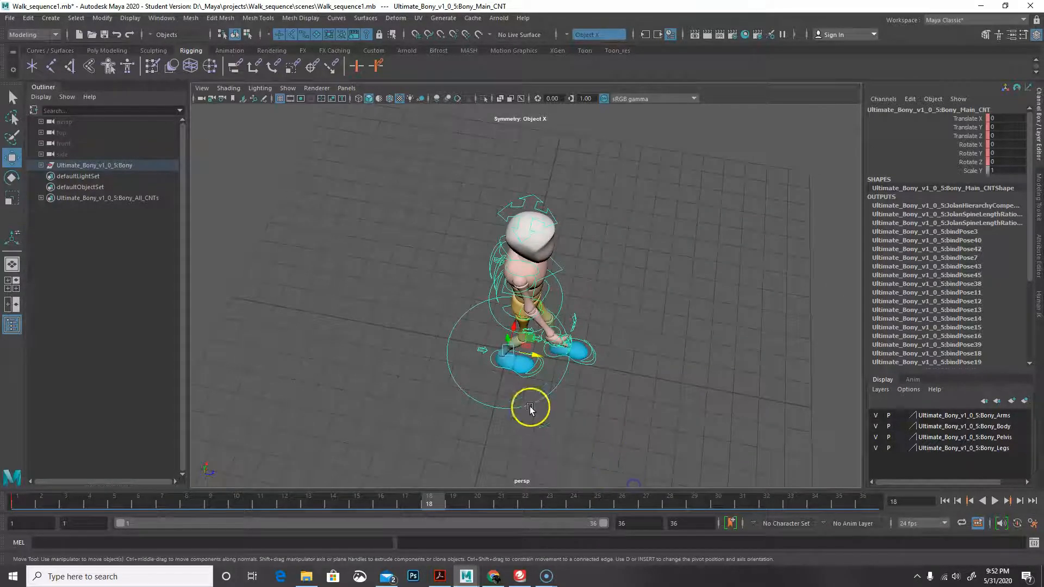
left_click_drag(596, 412, 613, 373, "alt")
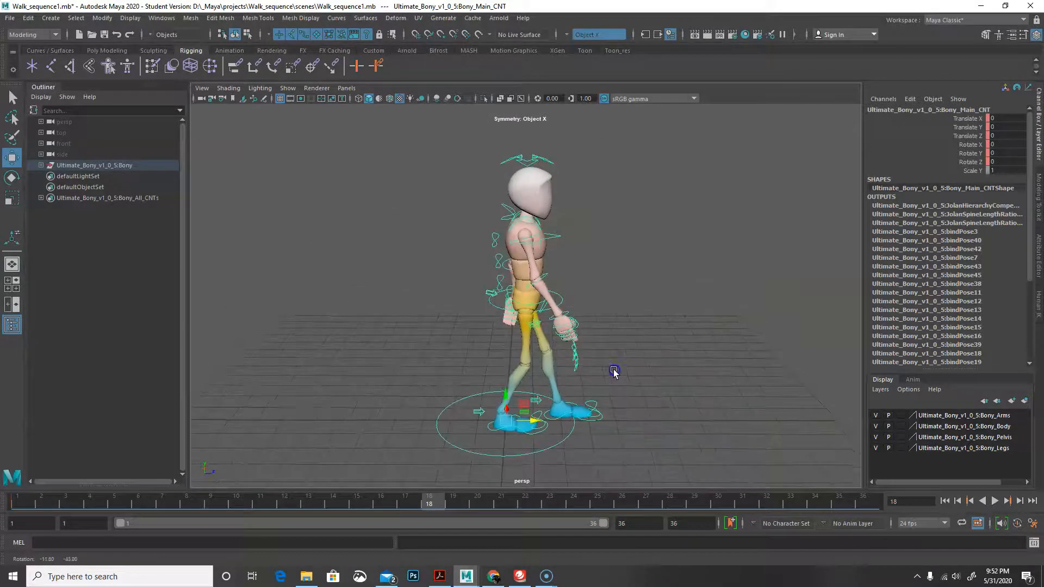
left_click(536, 421)
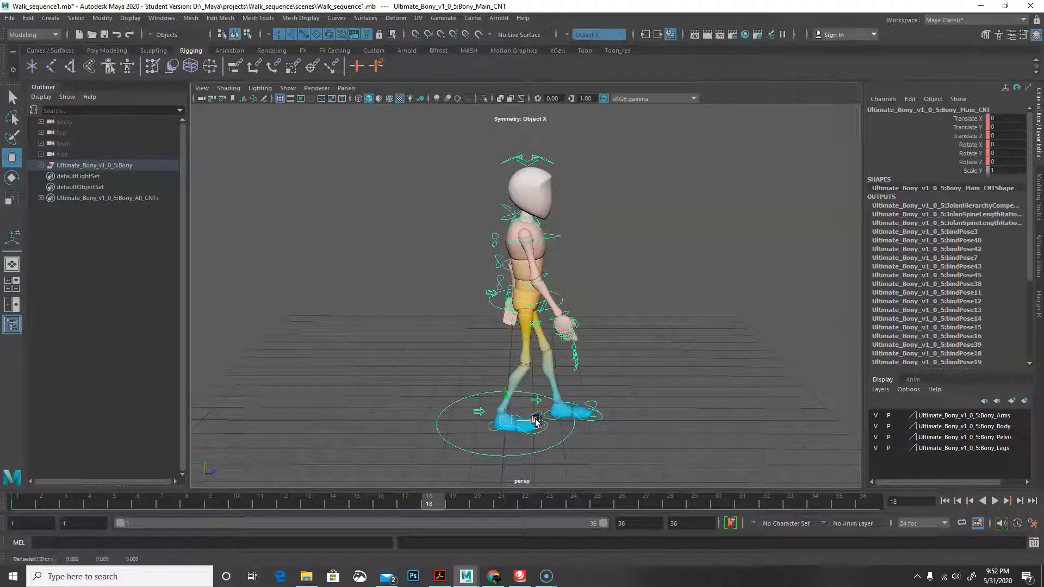
left_click_drag(536, 420, 594, 432)
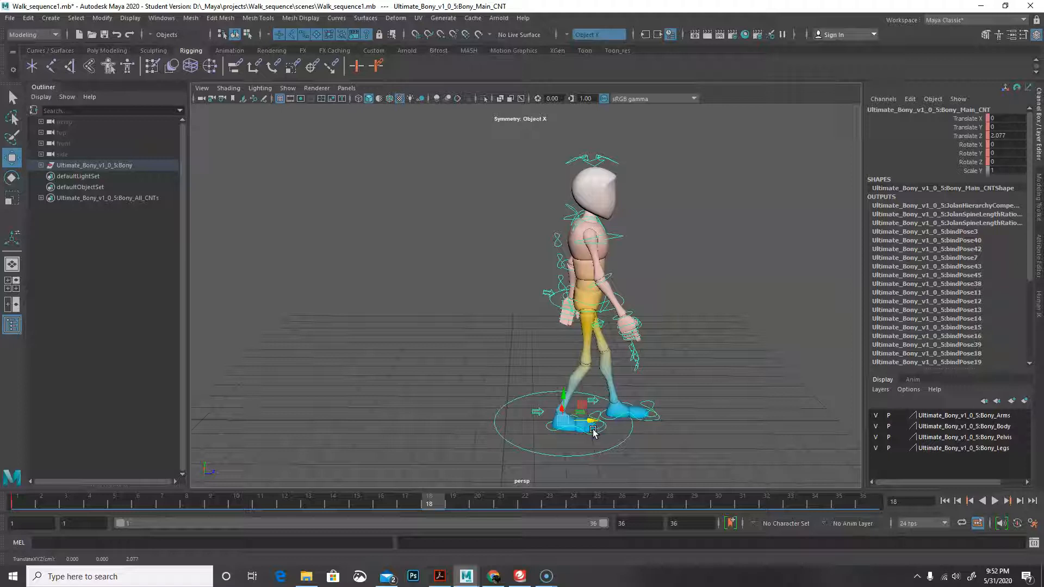
left_click_drag(417, 500, 446, 502)
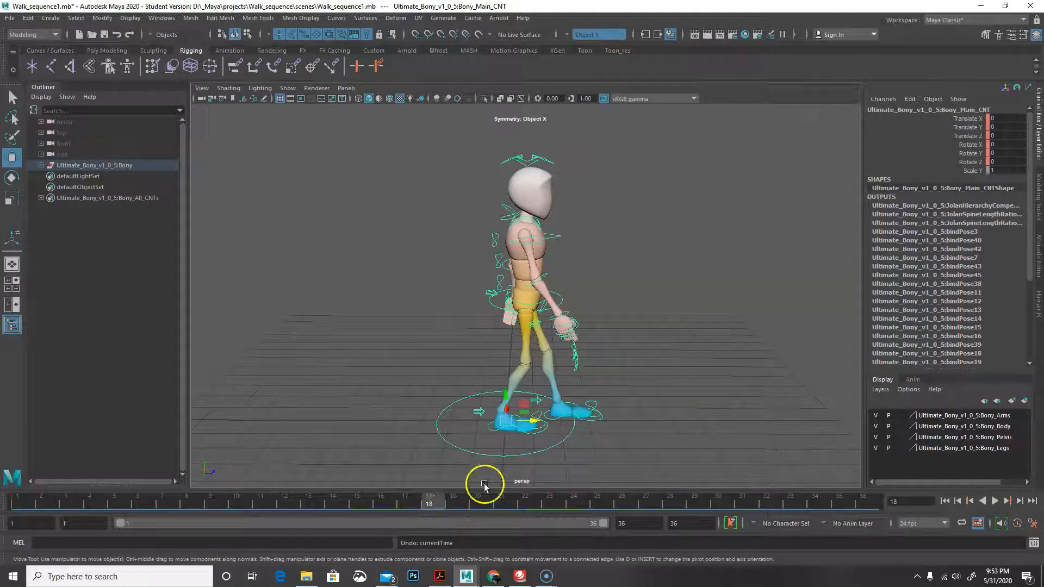
Move the main control forward to 2 on Translate Z at frame 18 and key it
left_click_drag(535, 421, 557, 427)
left_click_drag(572, 430, 594, 429)
key("s")
mouse_move(425, 501)
left_mouse_down()
mouse_move(37, 500)
mouse_move(417, 522)
mouse_move(439, 518)
mouse_move(201, 501)
mouse_move(432, 510)
left_mouse_up()
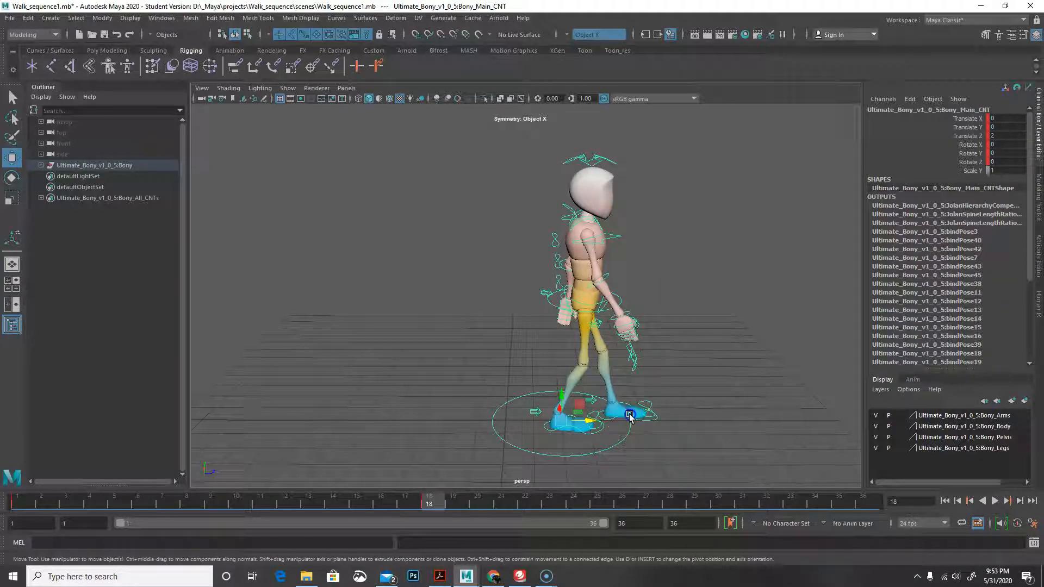
Inspect the left foot IK control's position against the main control at frame 18
left_click(630, 417)
mouse_move(626, 416)
left_mouse_down()
mouse_move(609, 416)
mouse_move(642, 408)
mouse_move(611, 410)
mouse_move(635, 413)
left_mouse_up()
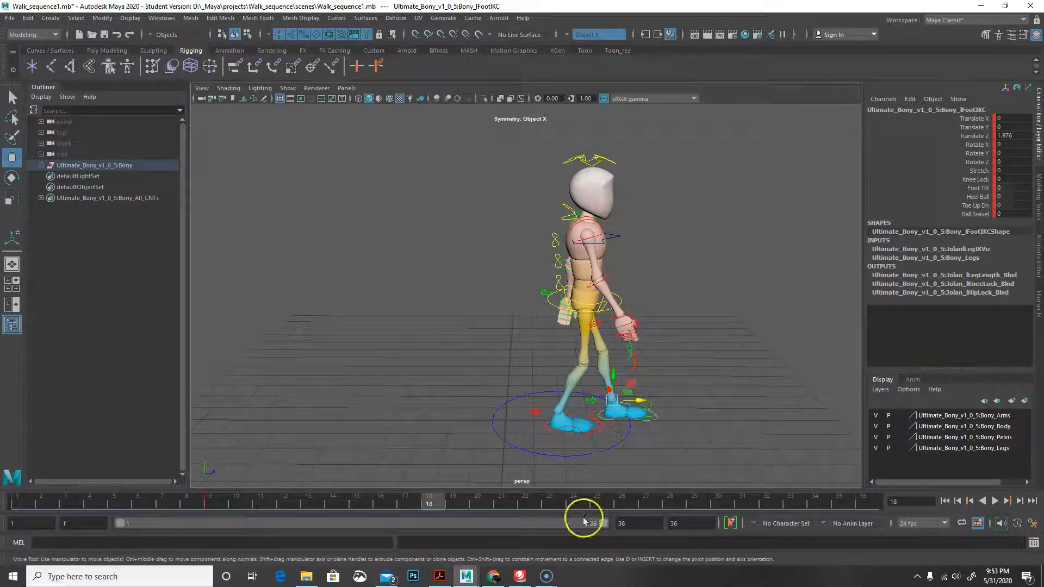
left_click_drag(702, 431, 687, 406, "alt")
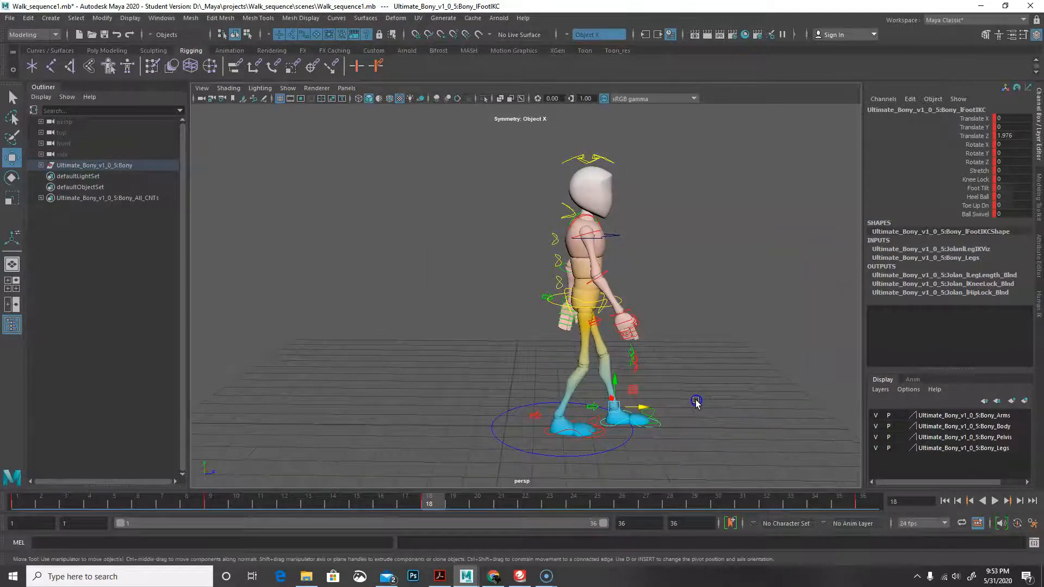
Move the main control forward to about 4.016 on Translate Z at frame 36, key it, and review the walk
left_click(561, 458)
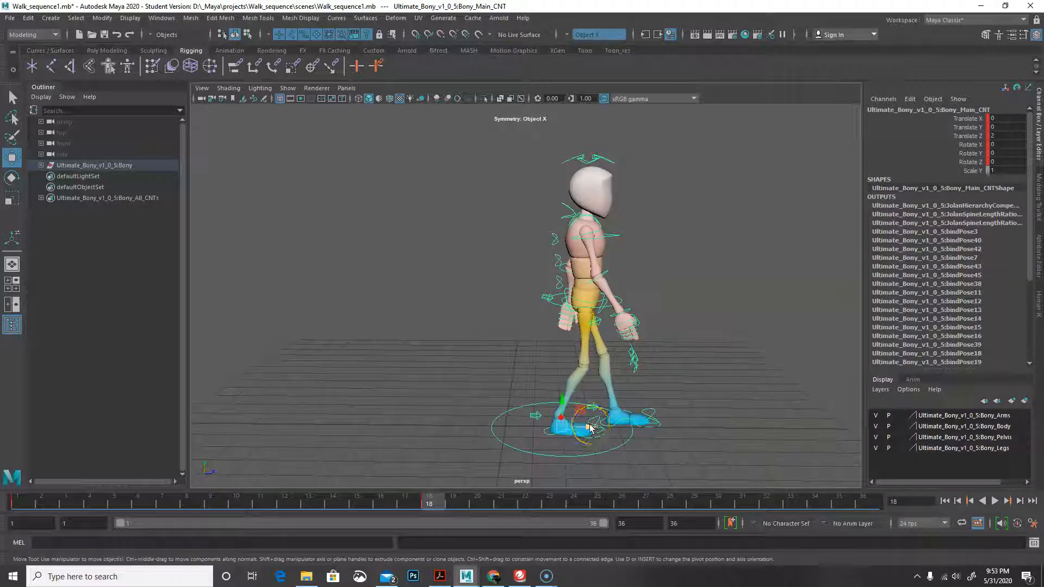
left_click(590, 428)
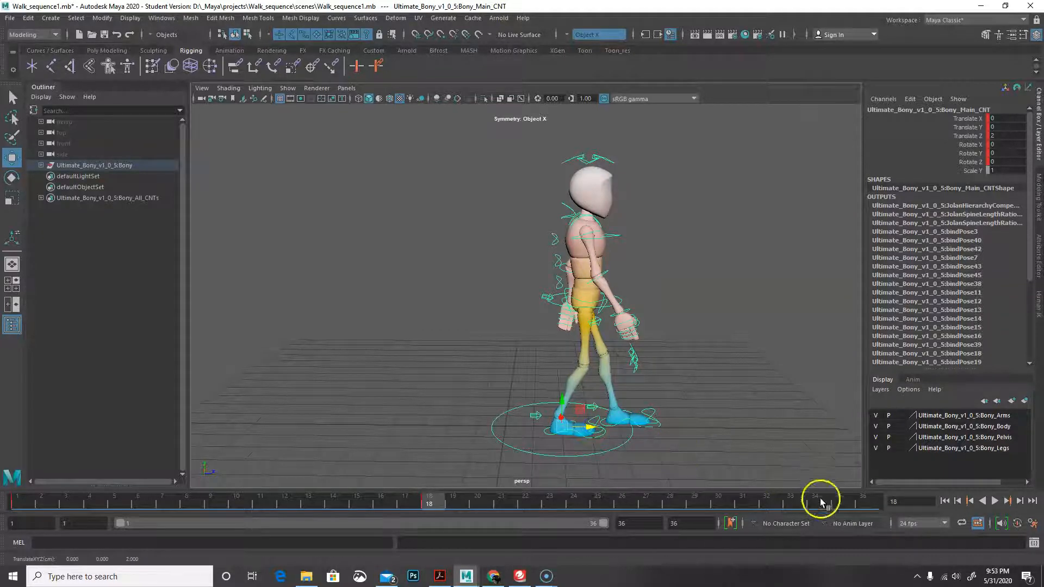
left_click(864, 498)
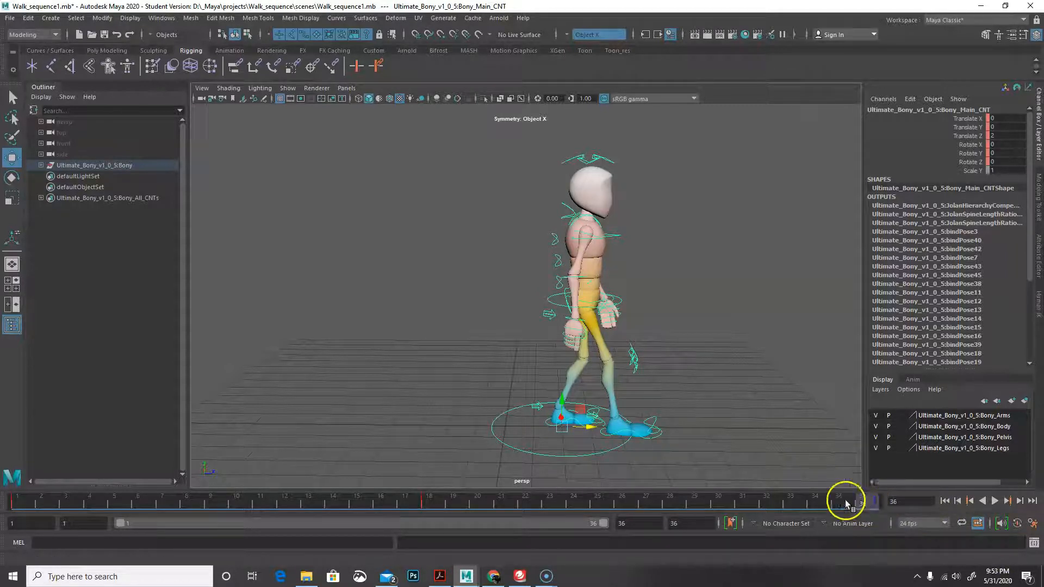
left_click_drag(622, 445, 722, 386, "alt")
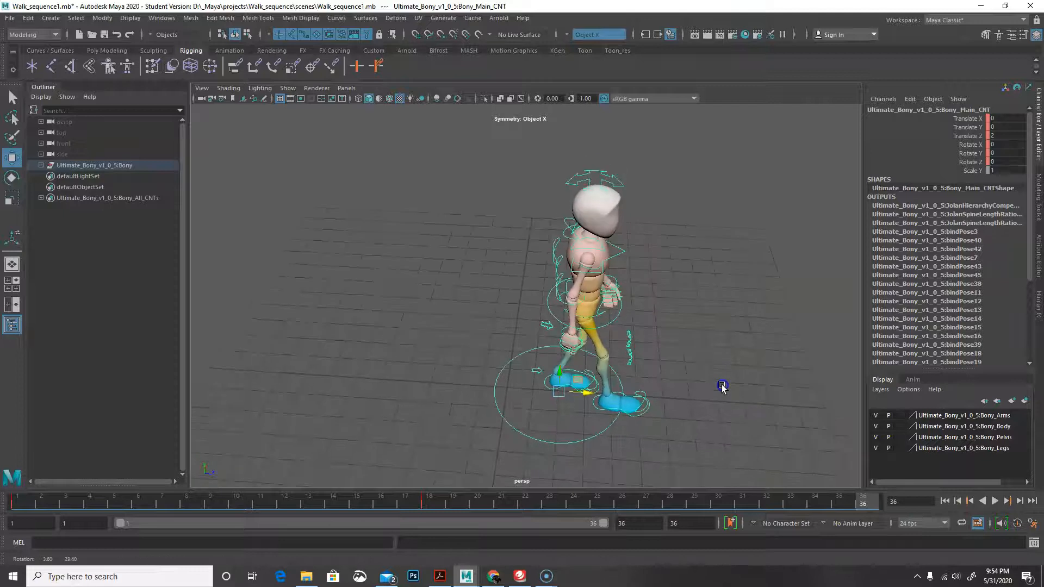
left_click(572, 384)
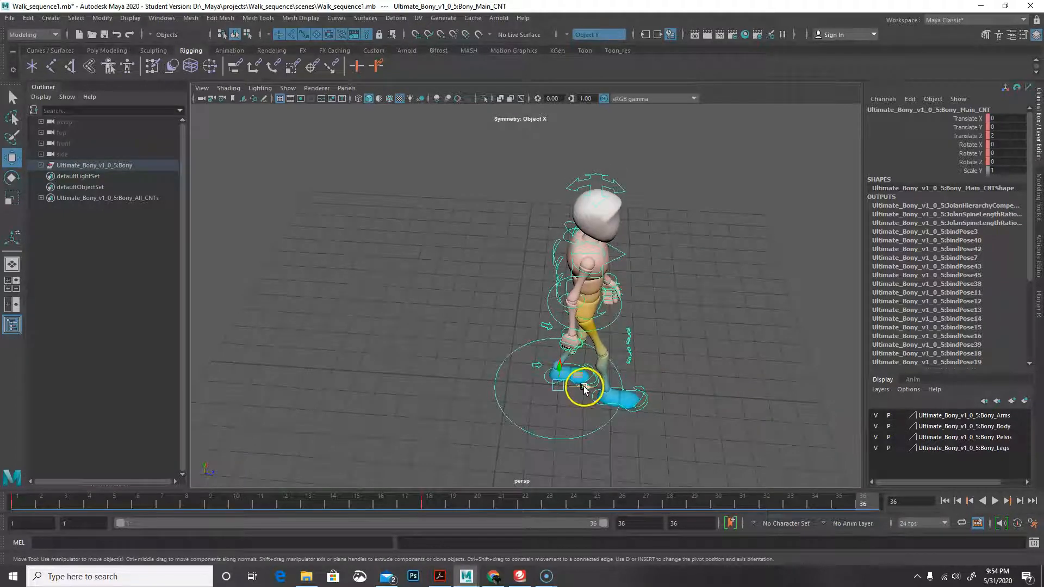
left_click_drag(584, 388, 638, 394)
key("s")
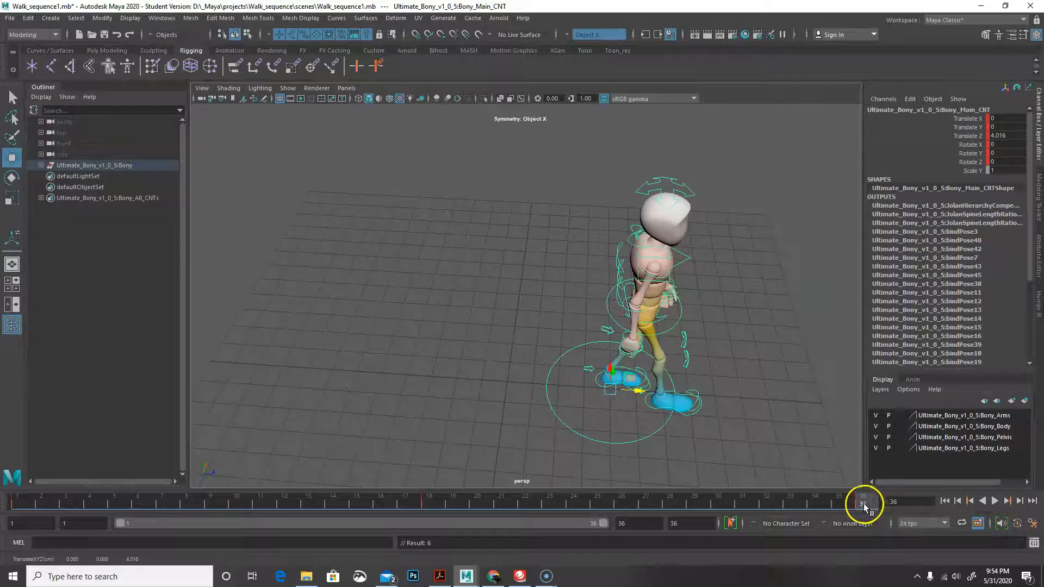
key("alt+v")
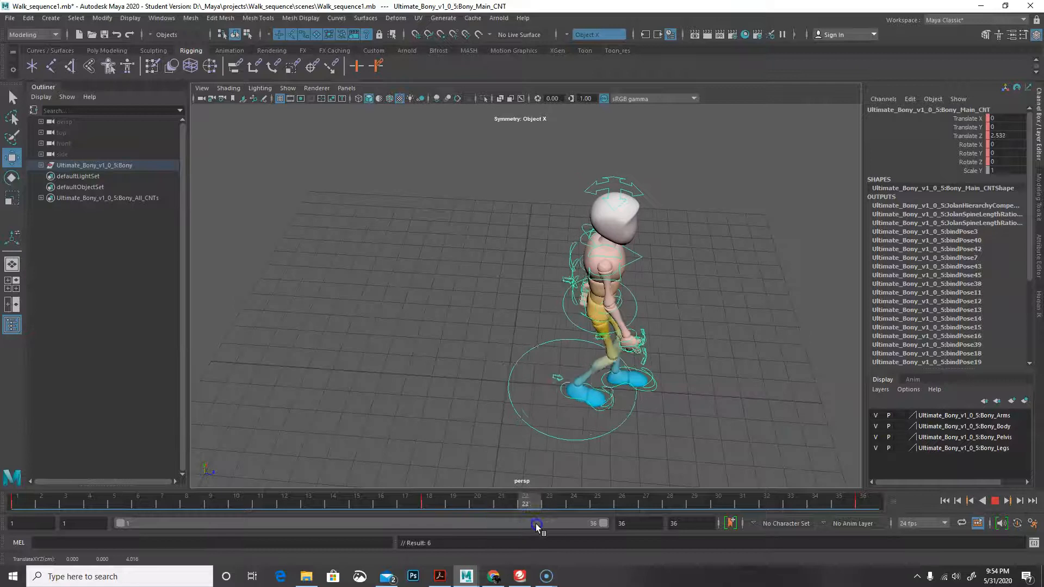
left_click_drag(805, 500, 17, 501)
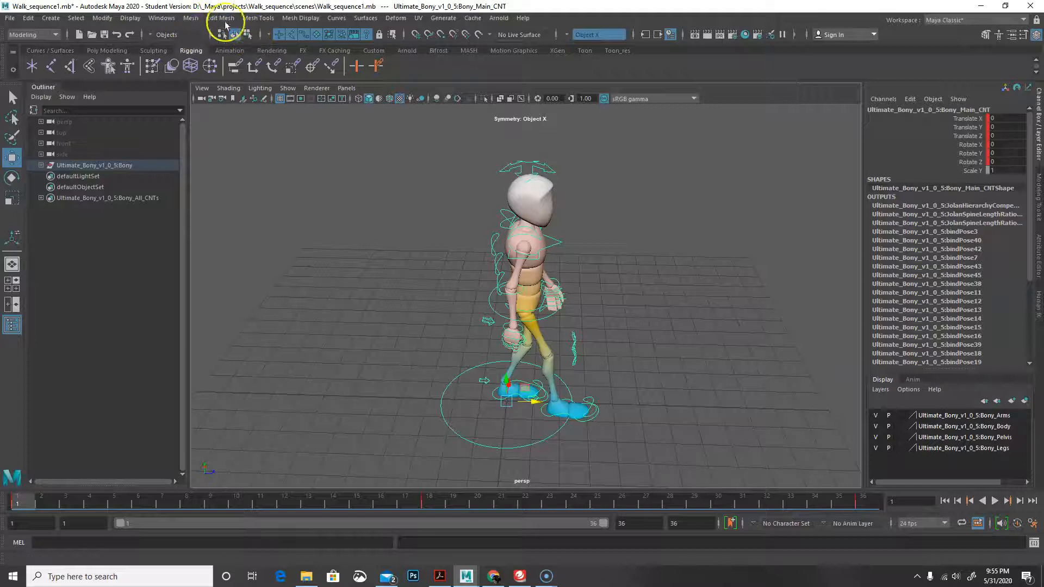
Open the Graph Editor for the main control and place its window above the character's feet
left_click(162, 20)
mouse_move(204, 24)
mouse_move(162, 17)
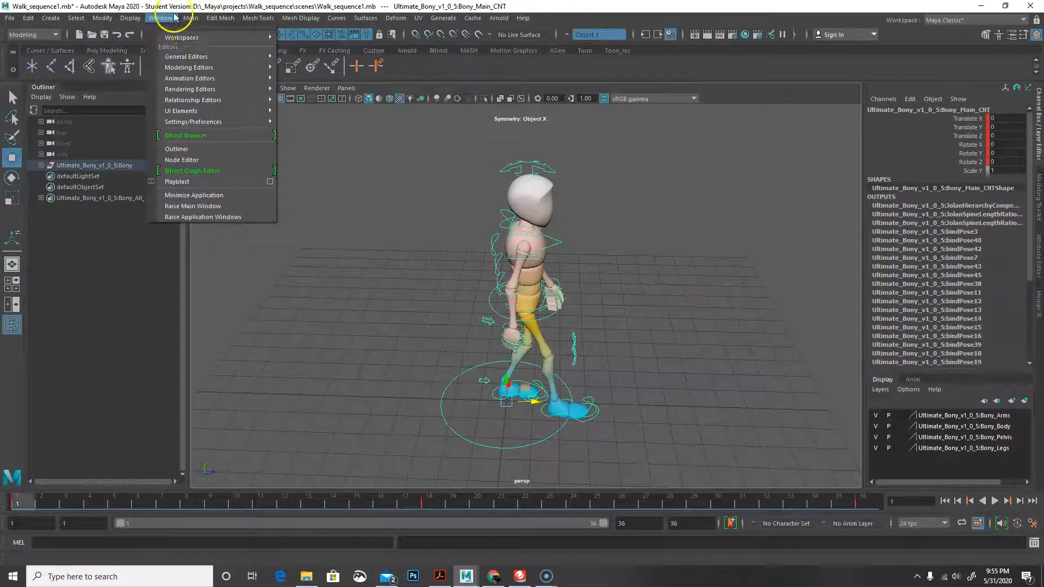
mouse_move(192, 82)
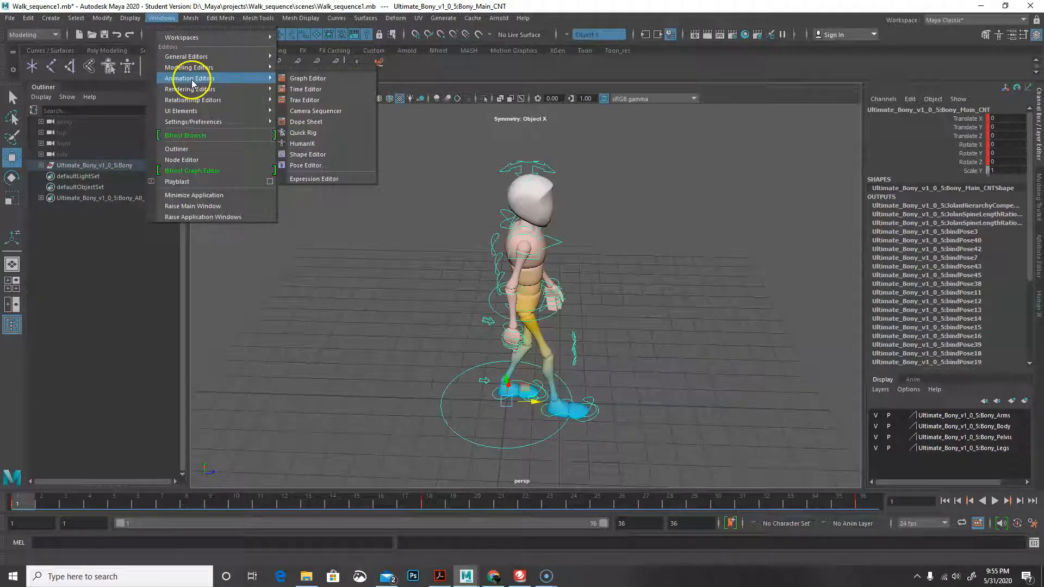
left_click(319, 81)
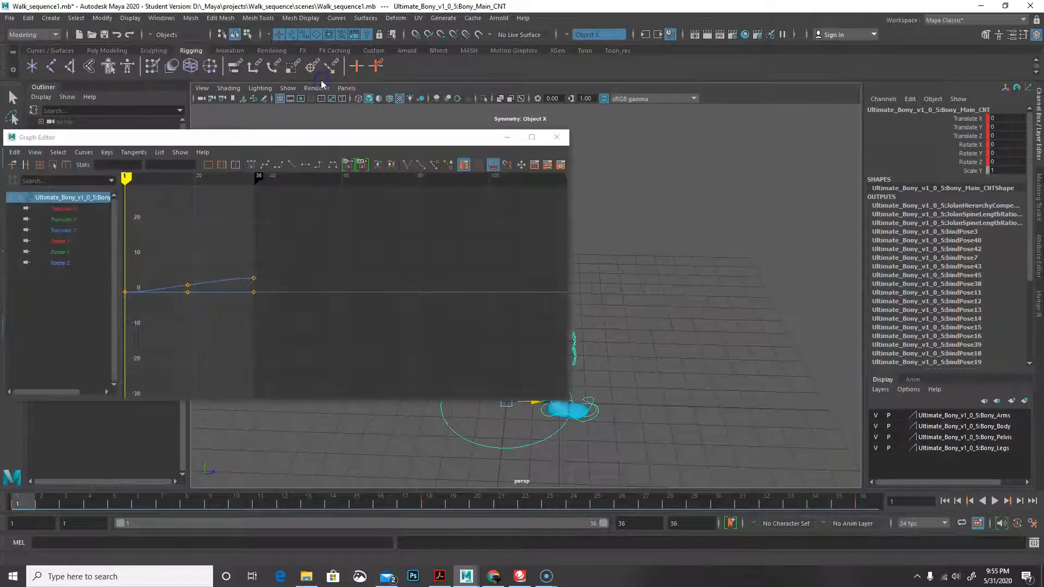
left_click_drag(288, 143, 404, 107)
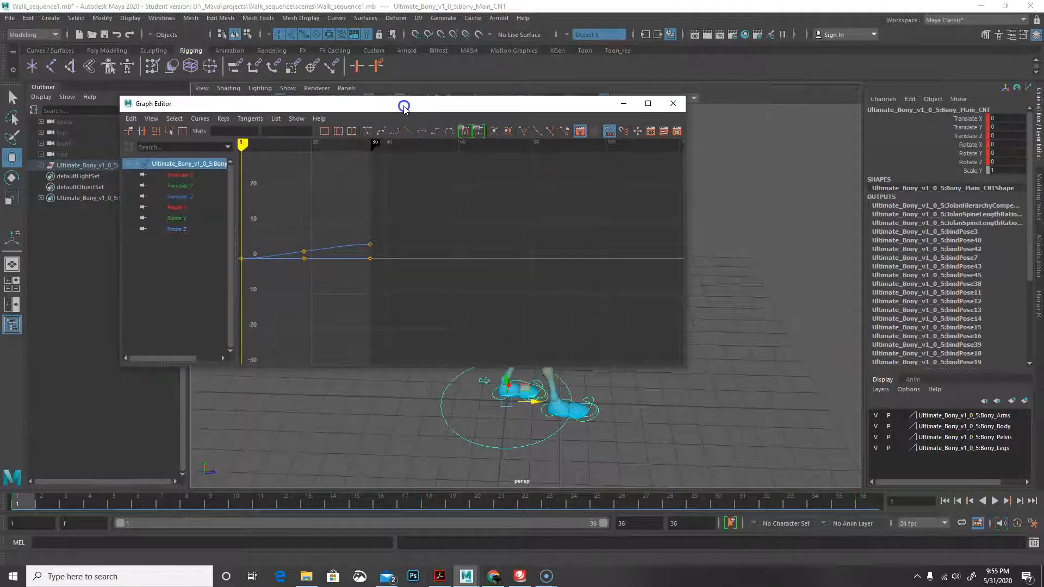
left_click(486, 447)
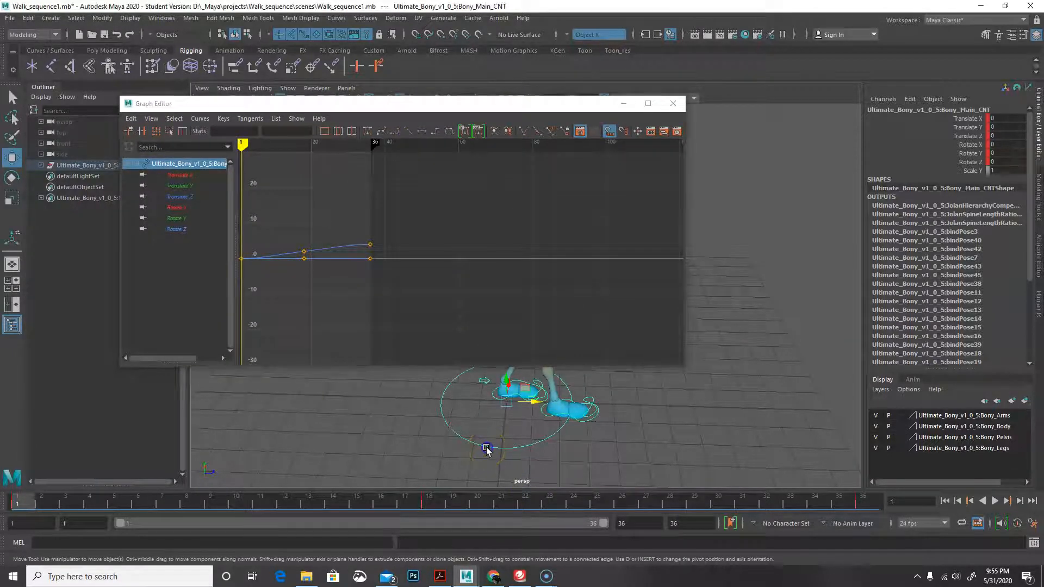
left_click_drag(431, 109, 557, 128)
Set the tangents of the main control's Translate Z key at frame 18 to Flat
left_click(433, 287)
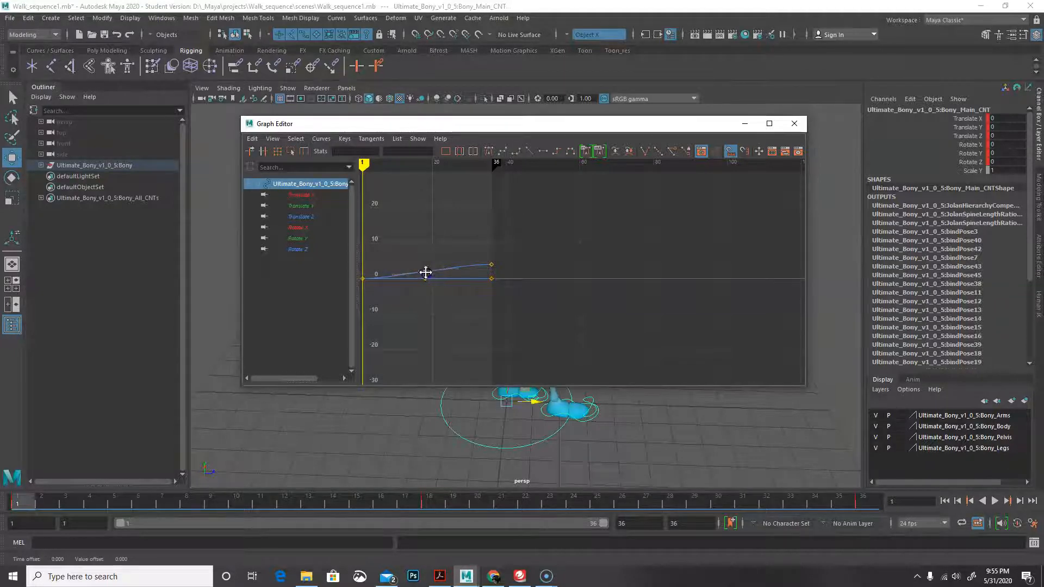
left_click(426, 272)
right_click(426, 273)
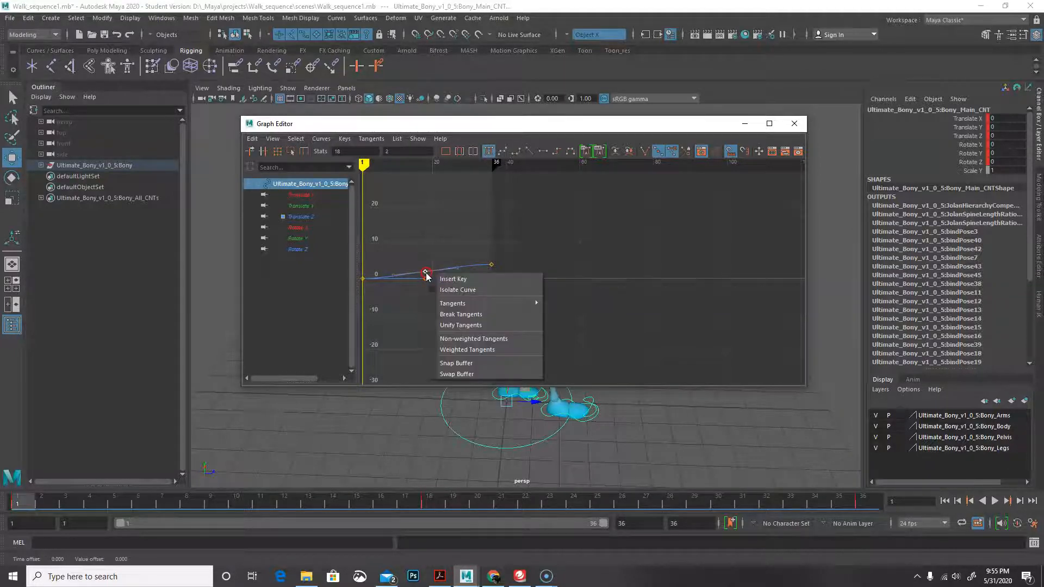
right_click(454, 303)
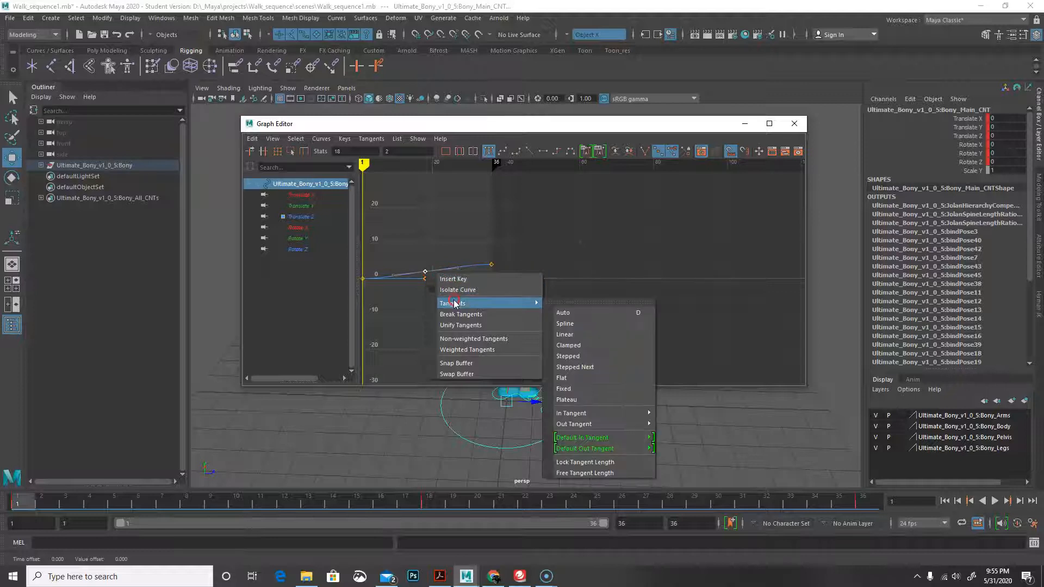
right_click_drag(488, 300, 589, 378)
left_click(531, 357)
left_click(360, 280)
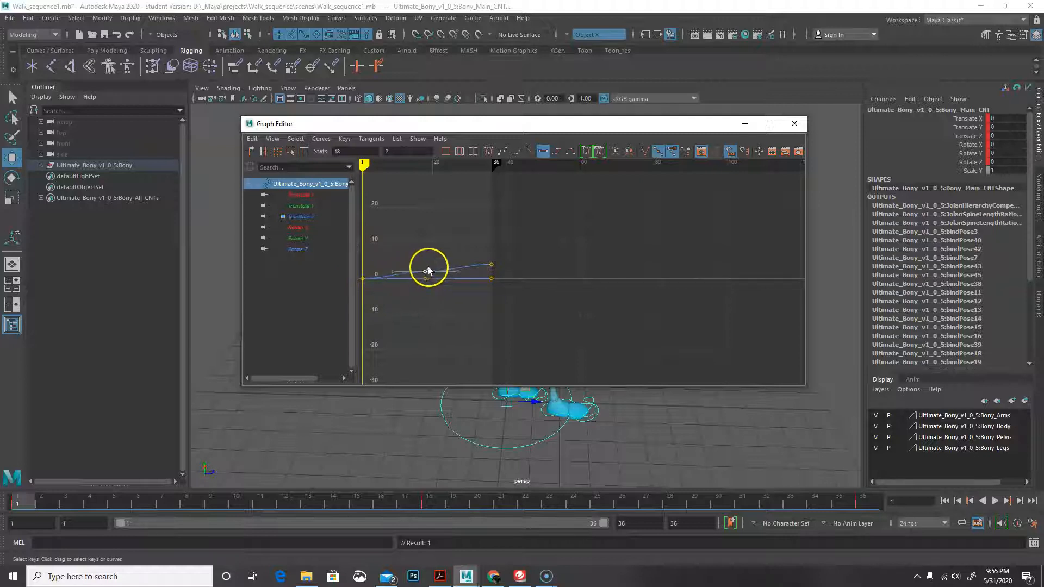
Apply Flat and finally Plateau tangents to the main control's Translate Z key at frame 36
left_click(491, 264)
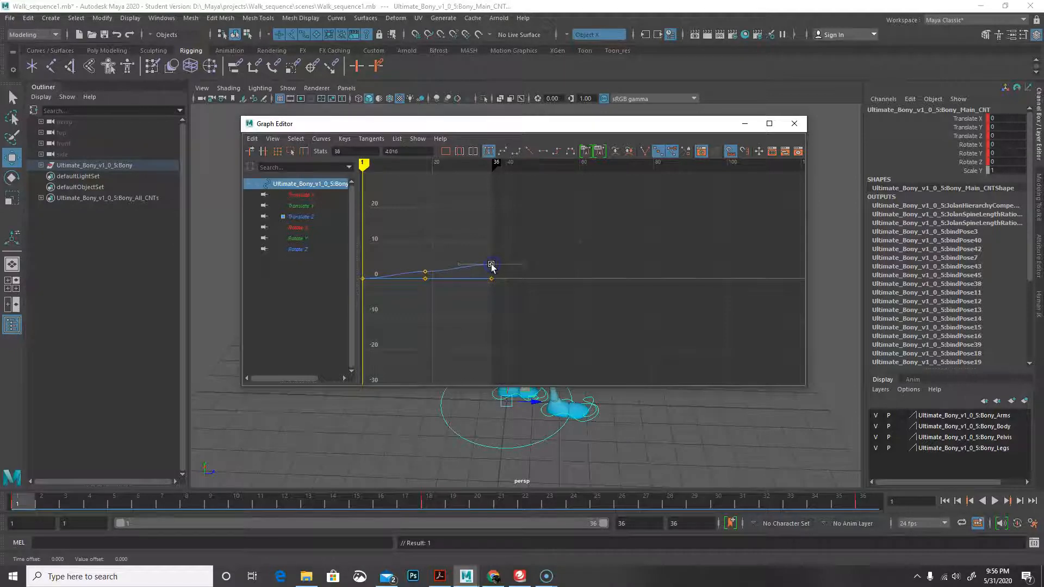
right_click(492, 266)
mouse_move(511, 298)
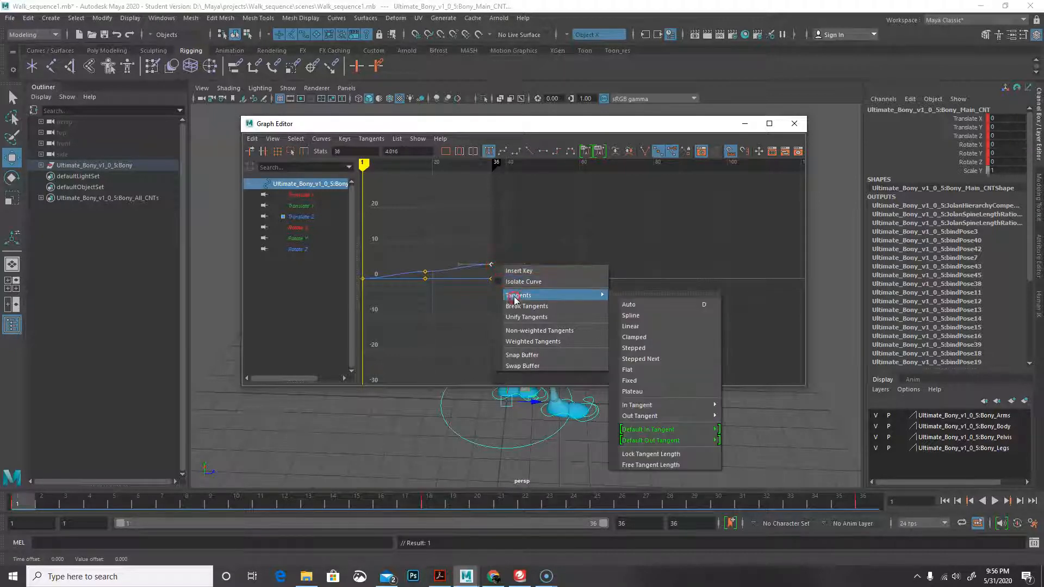
left_click(652, 371)
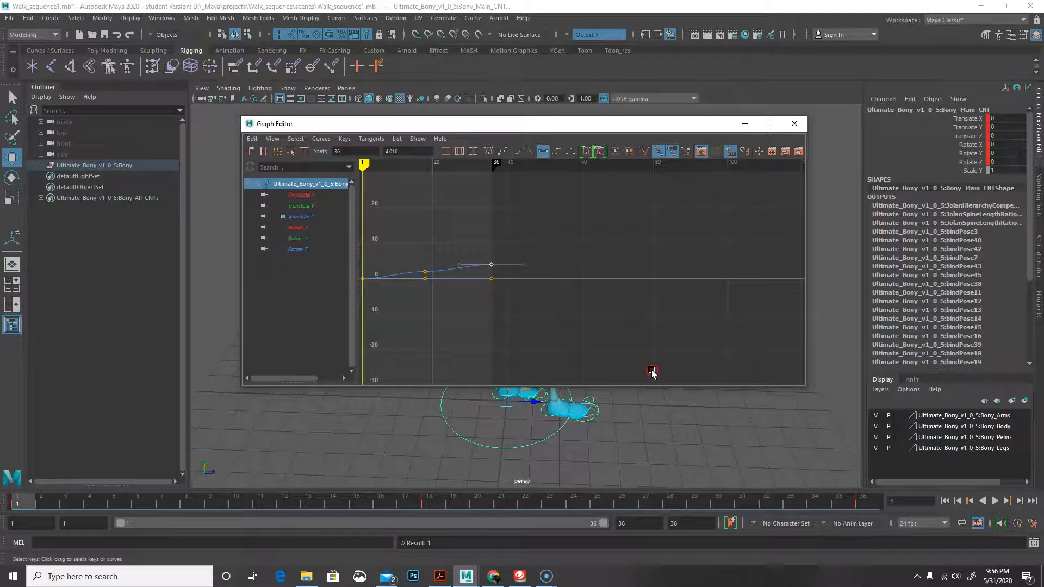
right_click(491, 266)
mouse_move(518, 299)
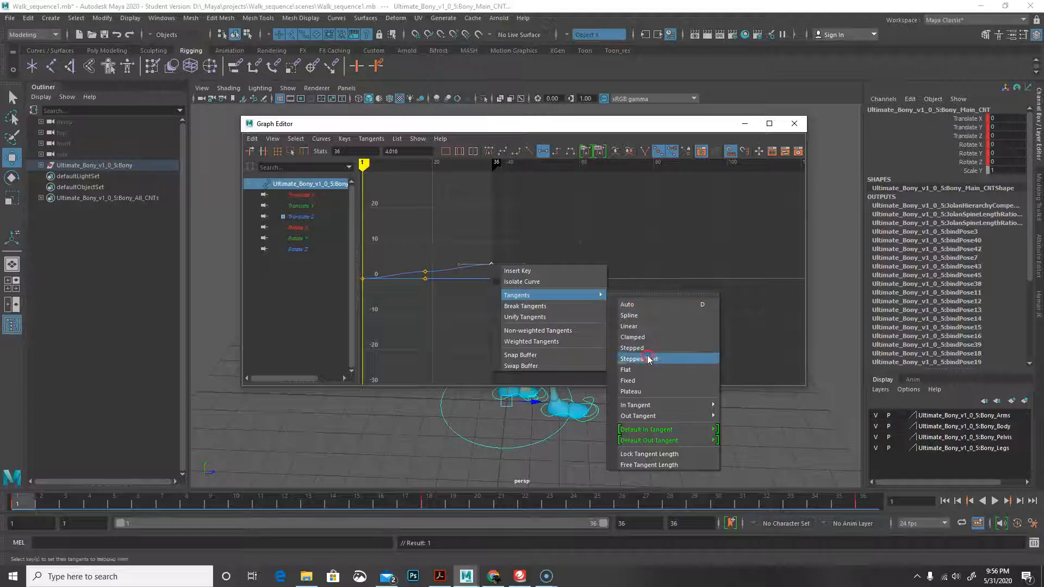
left_click(654, 390)
Shrink the Graph Editor beside the character and play back the walk to review the forward motion
left_click_drag(544, 121, 387, 85)
left_click_drag(642, 256, 355, 244)
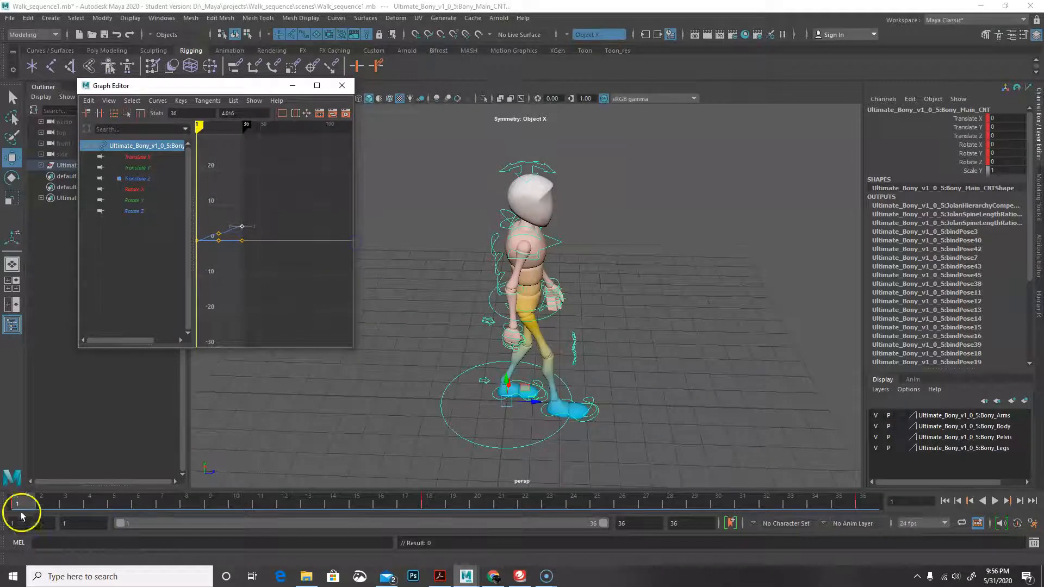
left_click(996, 501)
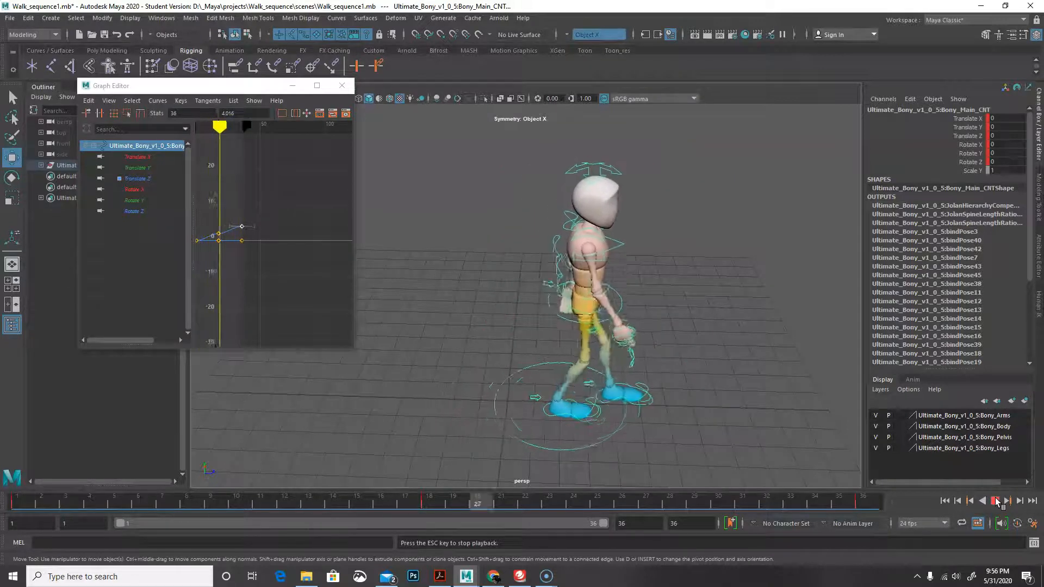
left_click(996, 501)
Widen the Graph Editor and set the incoming tangent of the Translate Z key at frame 36 to Flat
left_click_drag(355, 310, 832, 342)
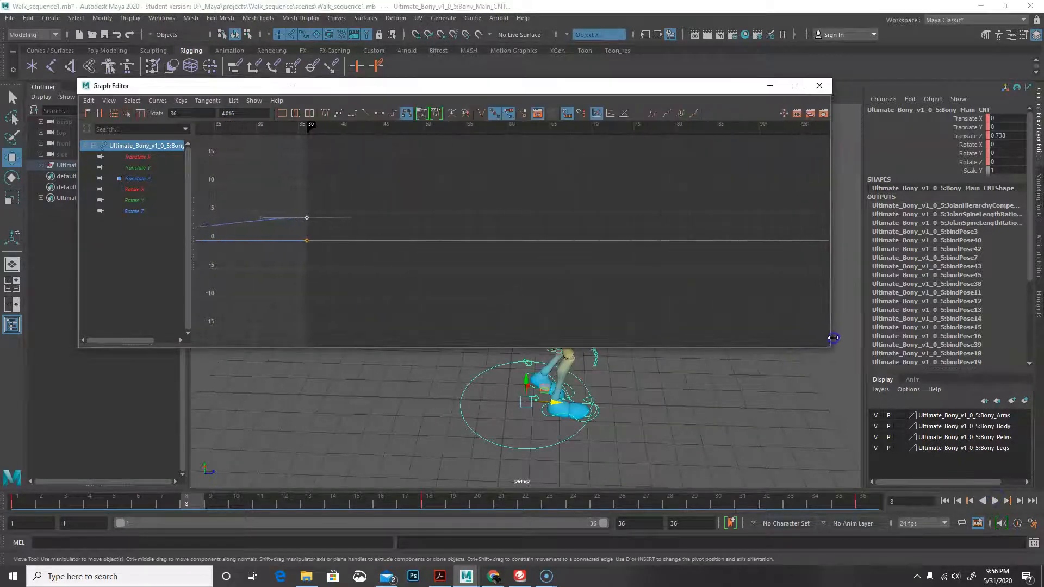
right_click(307, 219)
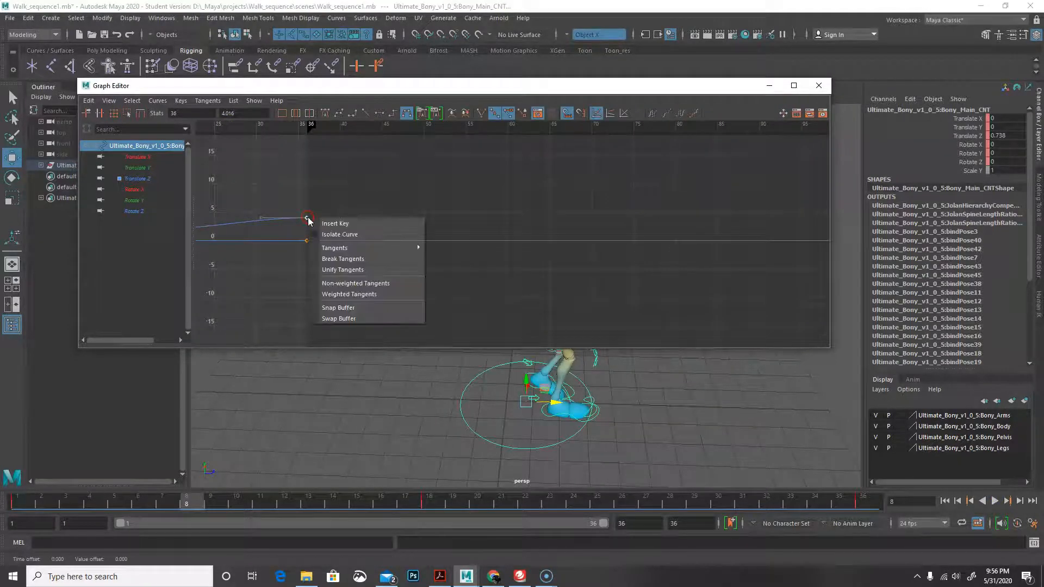
middle_click_drag(525, 300, 709, 313, "alt")
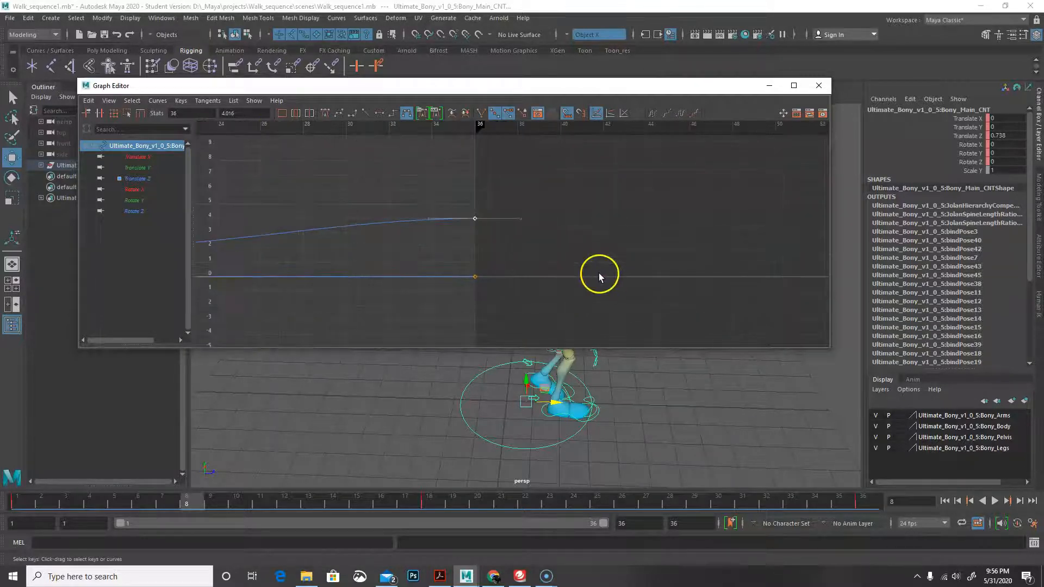
right_click_drag(547, 264, 812, 277, "alt")
middle_click_drag(812, 276, 753, 281, "alt")
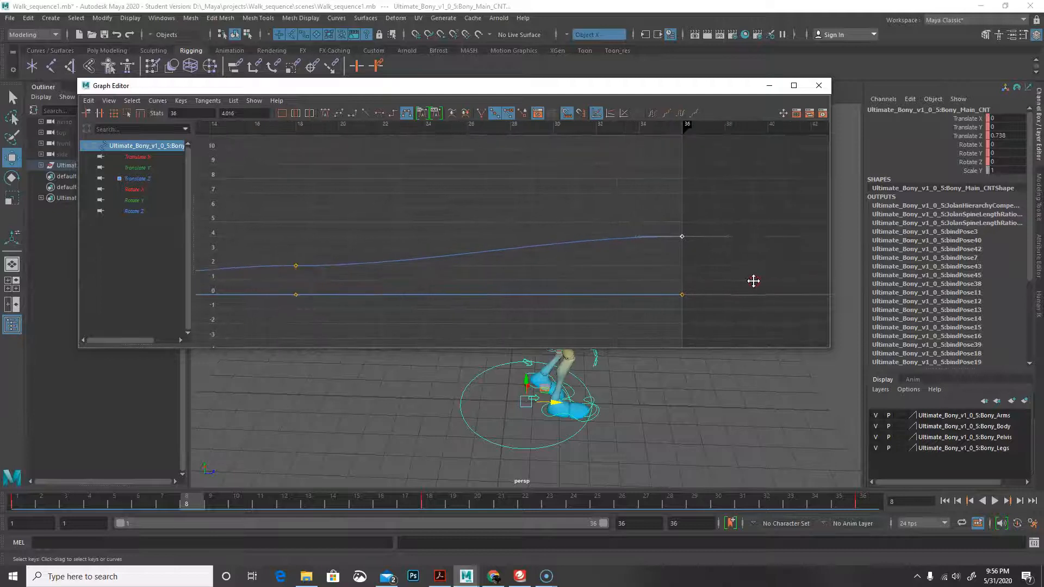
left_click(695, 242)
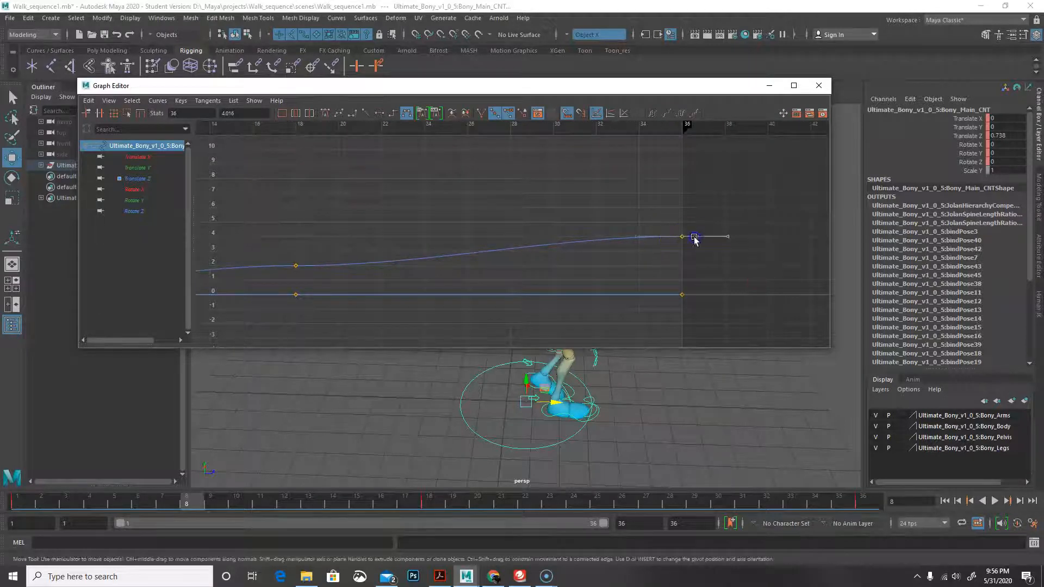
left_click(637, 236)
right_click_drag(638, 237, 788, 342)
Set the tangents of the main control's key at frame 1 to Plateau in the Graph Editor
middle_click_drag(410, 273, 621, 262, "alt")
middle_click_drag(278, 288, 466, 286, "alt")
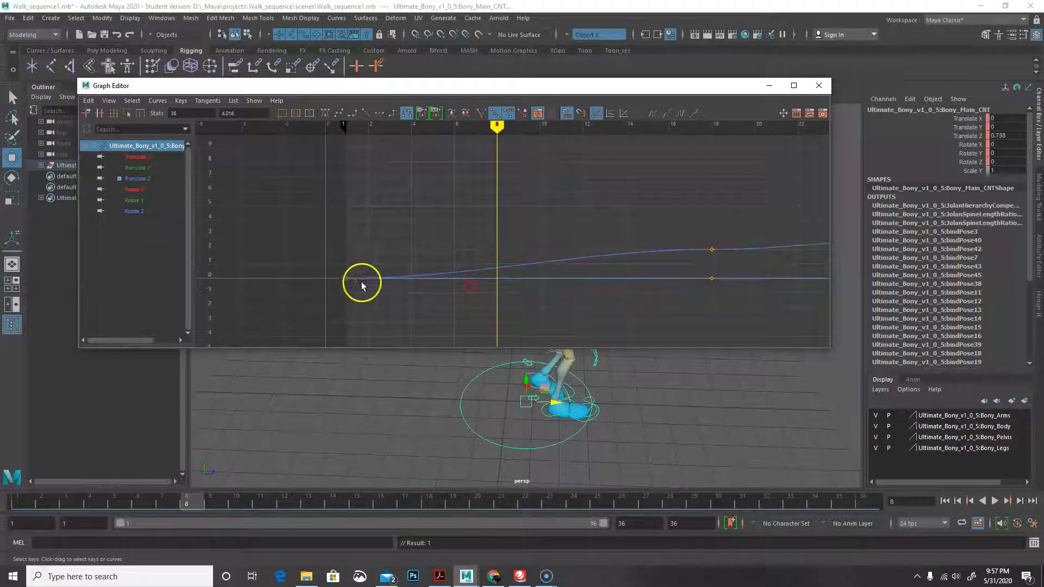
left_click(348, 278)
right_click(349, 280)
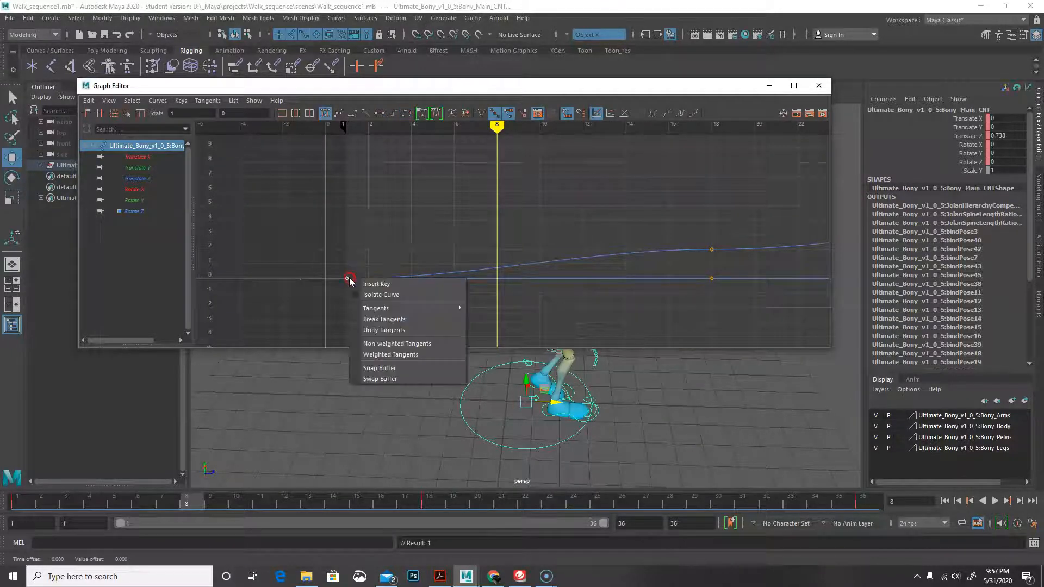
left_click(348, 245)
left_click(375, 280)
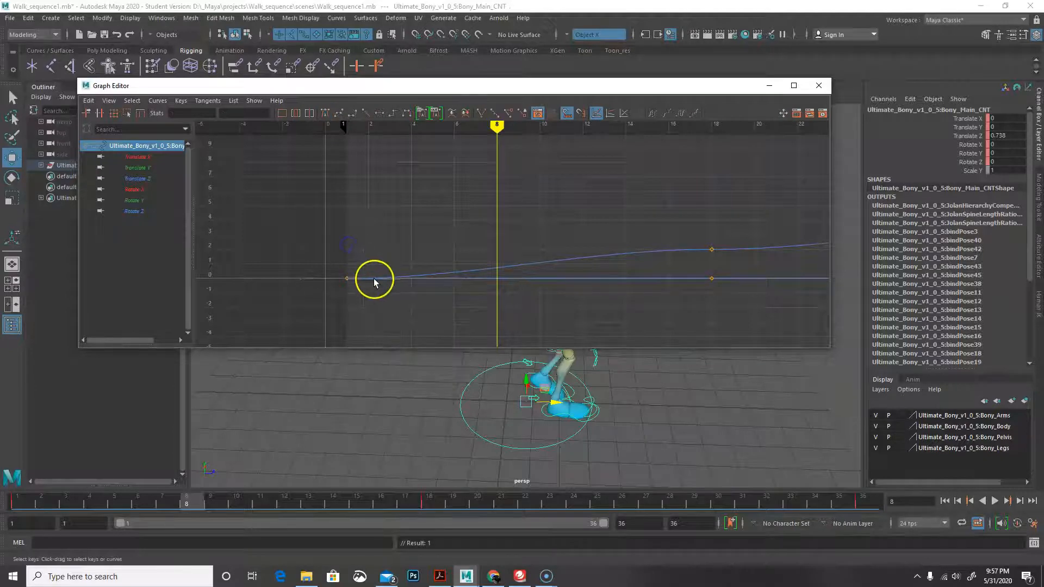
left_click(363, 280)
left_click(348, 278)
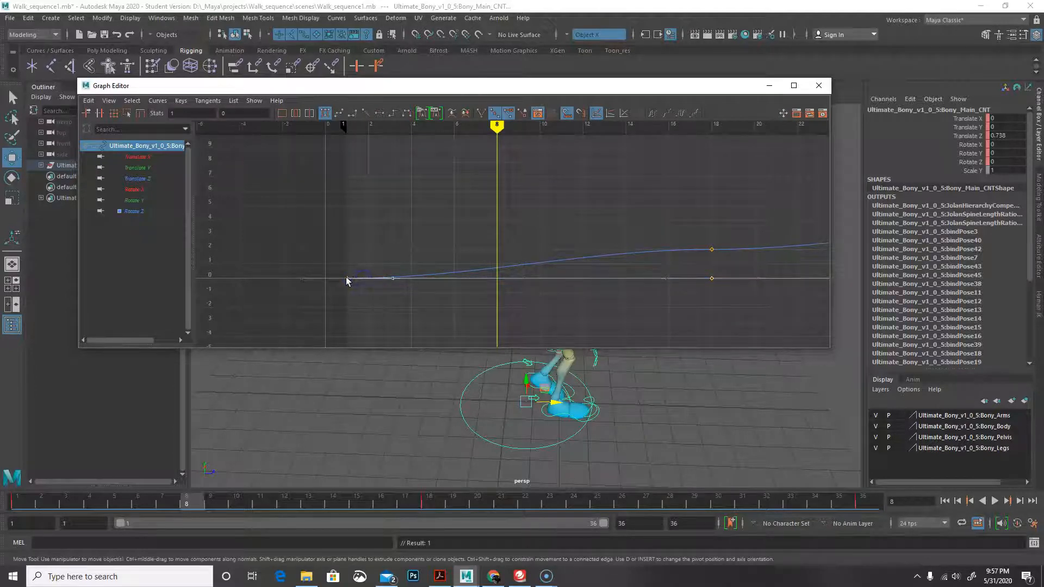
right_click(368, 279)
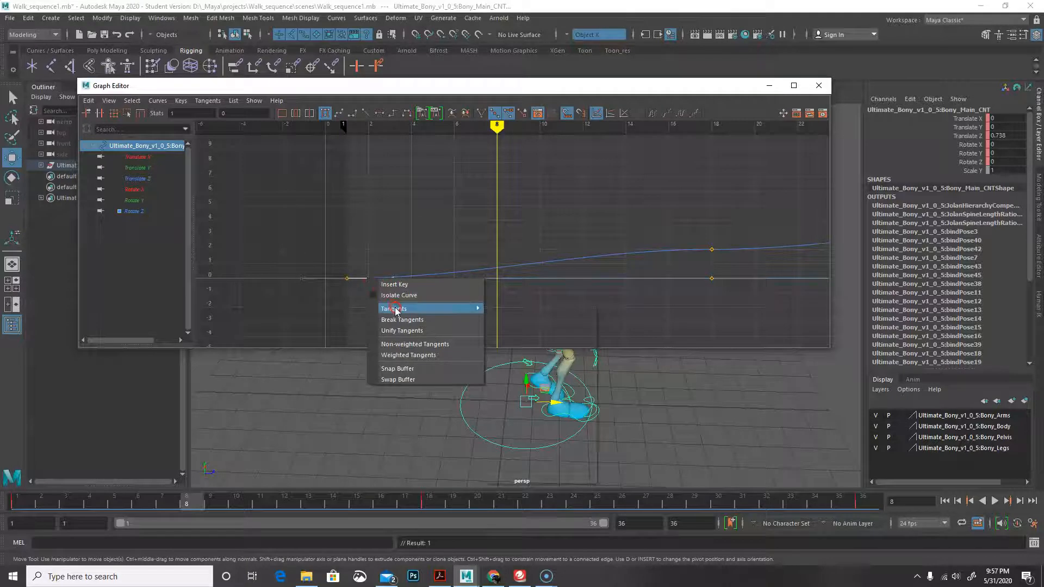
mouse_move(395, 308)
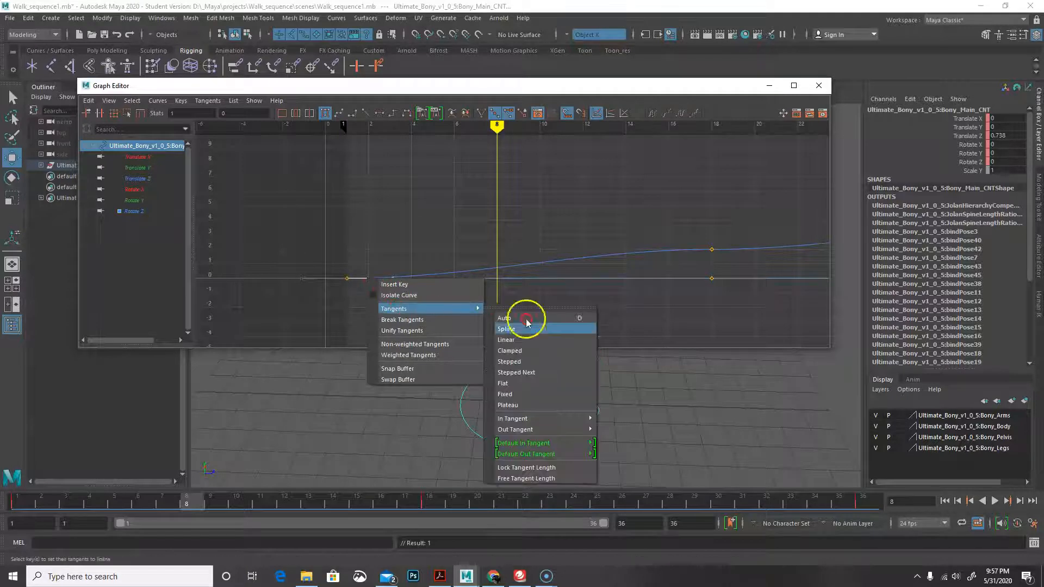
left_click(530, 405)
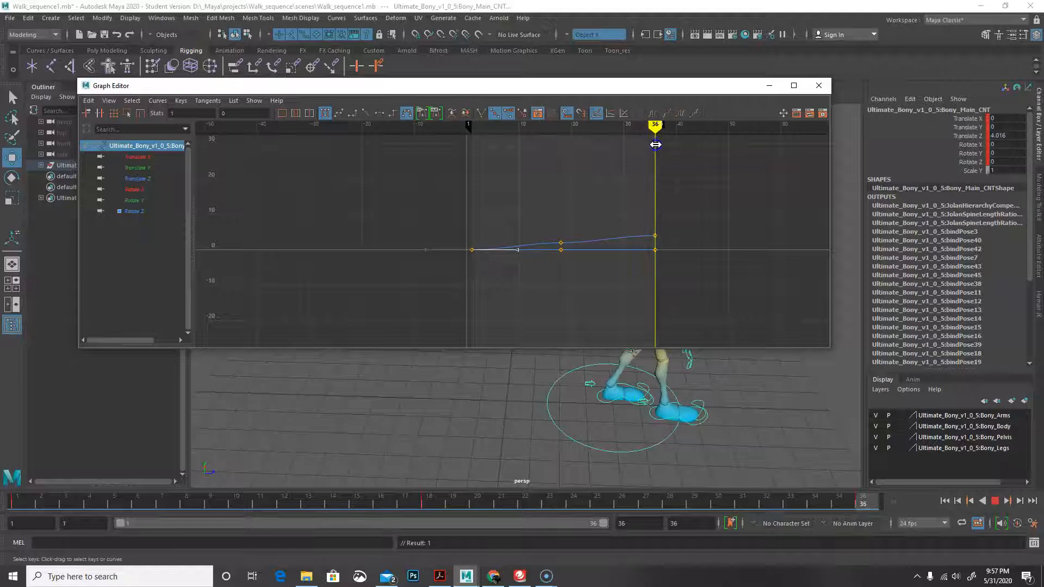
Scrub through the walk to review the forward motion and close the Graph Editor
mouse_move(656, 145)
left_mouse_down()
mouse_move(870, 174)
mouse_move(115, 184)
mouse_move(248, 187)
left_mouse_up()
left_click_drag(315, 189, 693, 234)
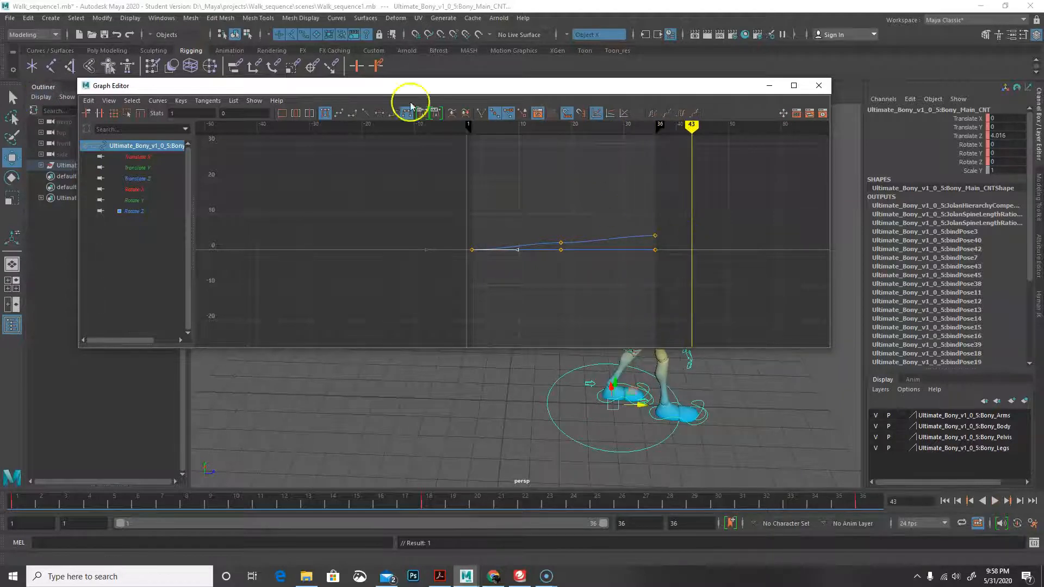
left_click(819, 86)
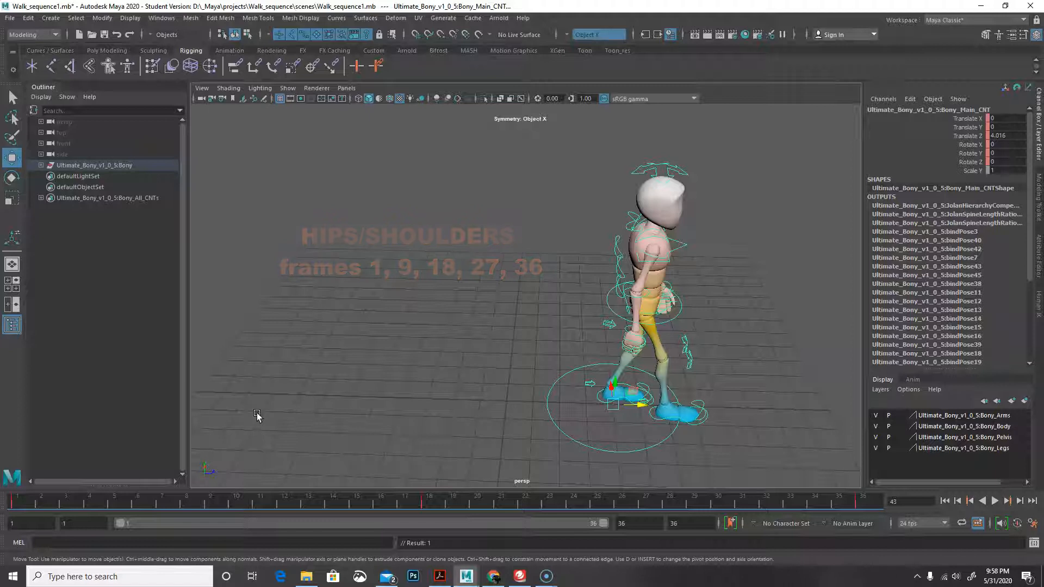
View the character from behind and key the Bony_MainHipC hip control in its neutral pose at frame 9
left_click_drag(328, 443, 469, 405, "alt")
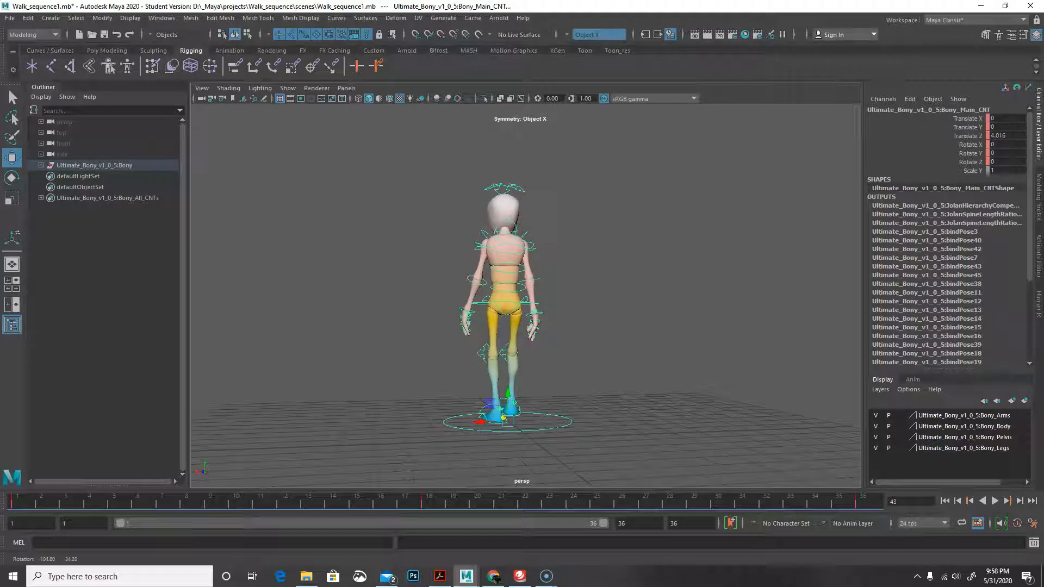
left_click_drag(470, 408, 470, 417, "alt")
left_click_drag(440, 501, 21, 501)
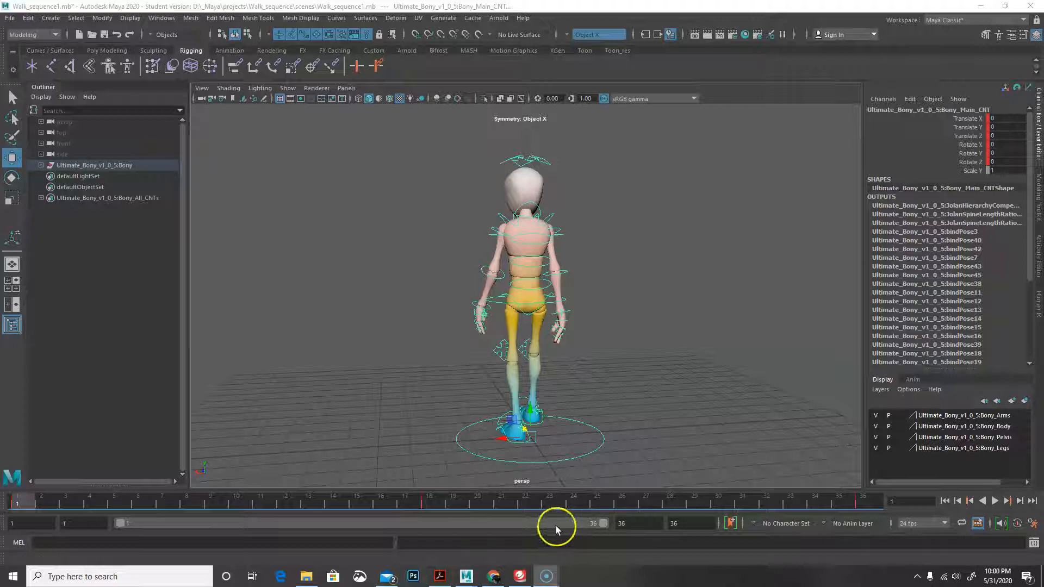
left_click(217, 501)
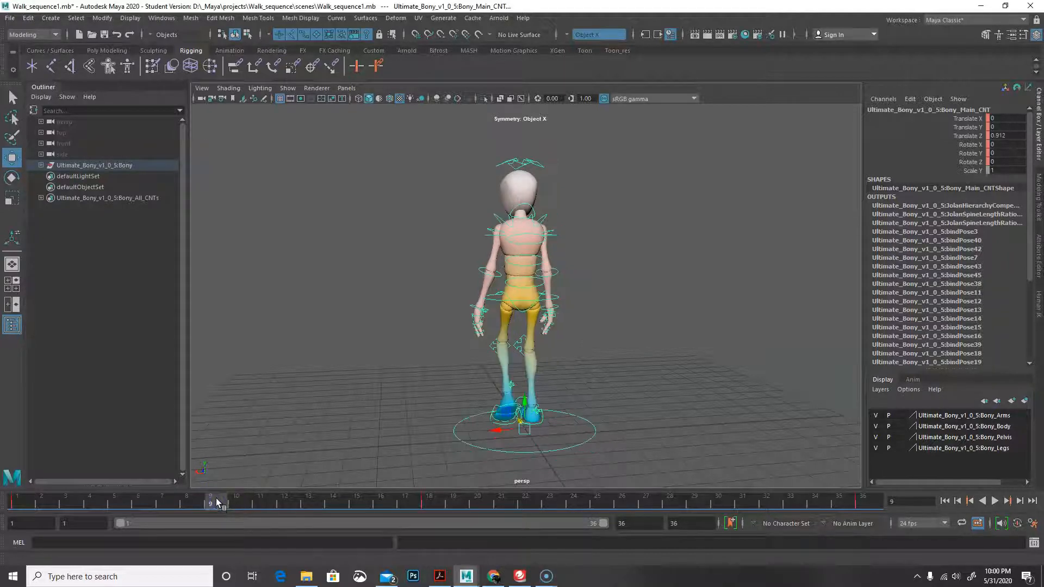
left_click_drag(689, 435, 651, 416, "alt")
right_click_drag(645, 354, 627, 387, "alt")
left_click_drag(627, 386, 657, 349, "alt")
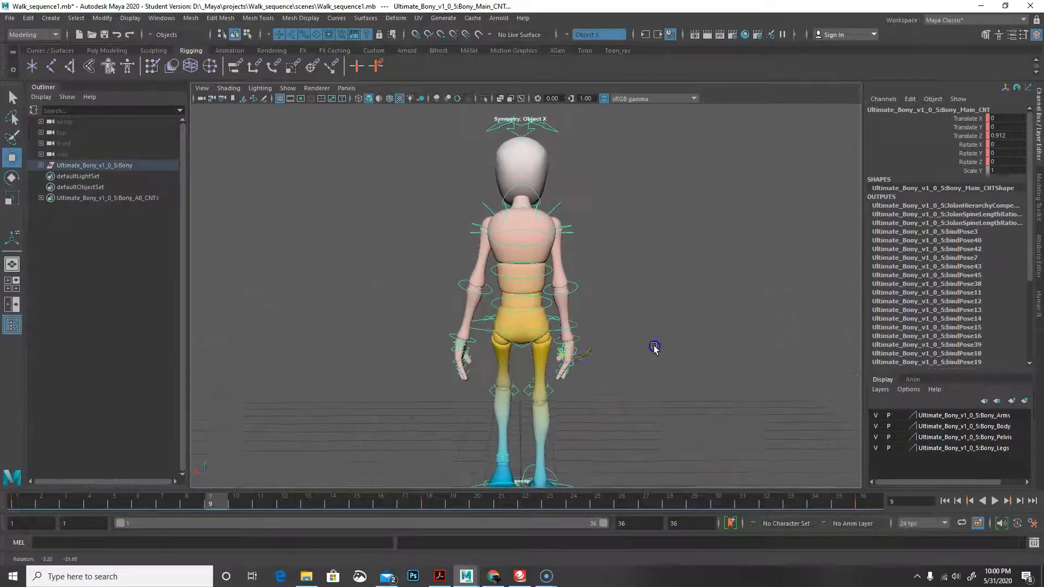
left_click(546, 332)
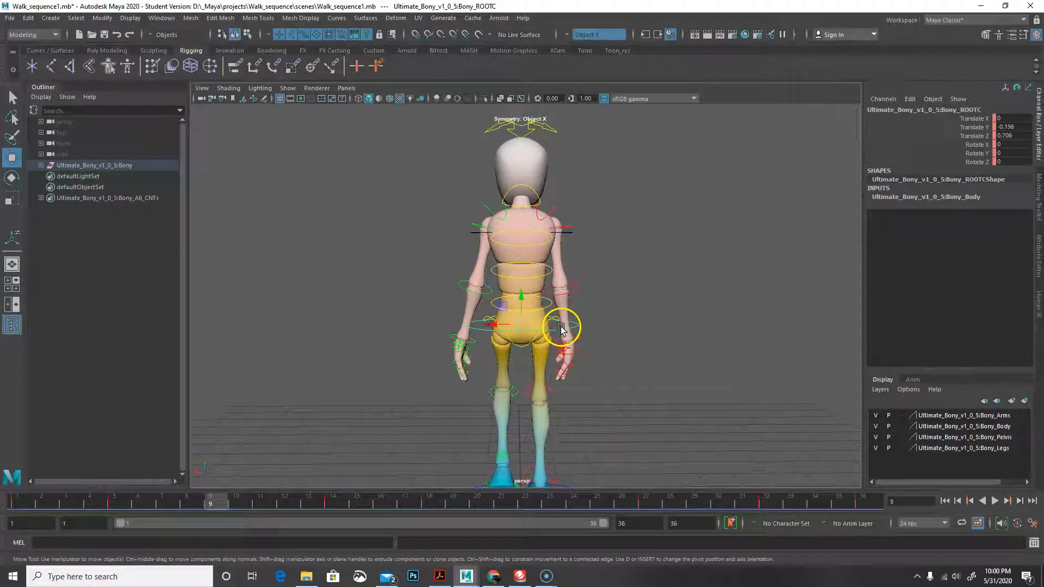
left_click(551, 320)
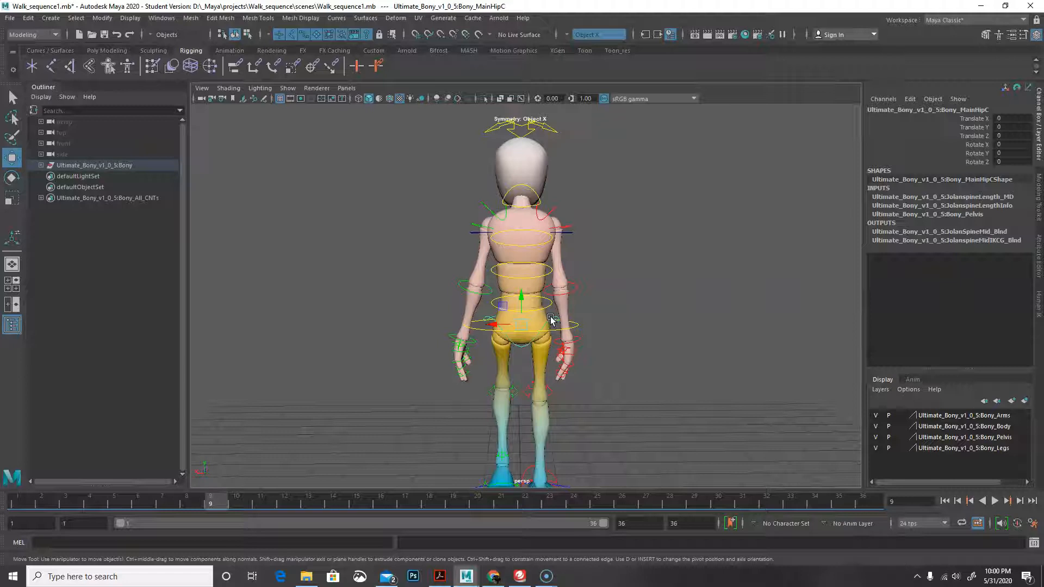
key("s")
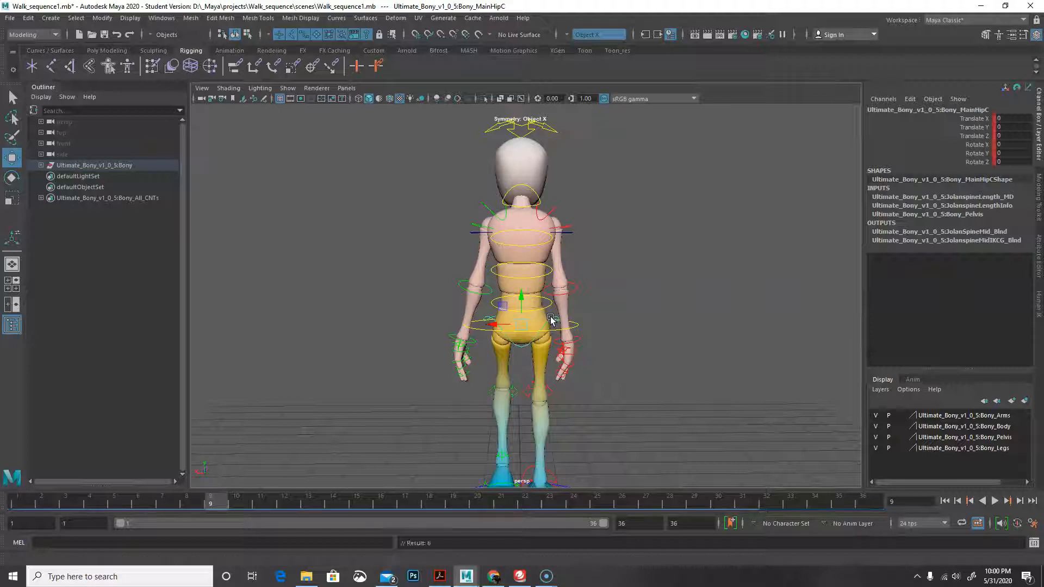
Key the Bony_SpineTopIKC shoulder control in its neutral pose at frame 27
left_click(573, 234)
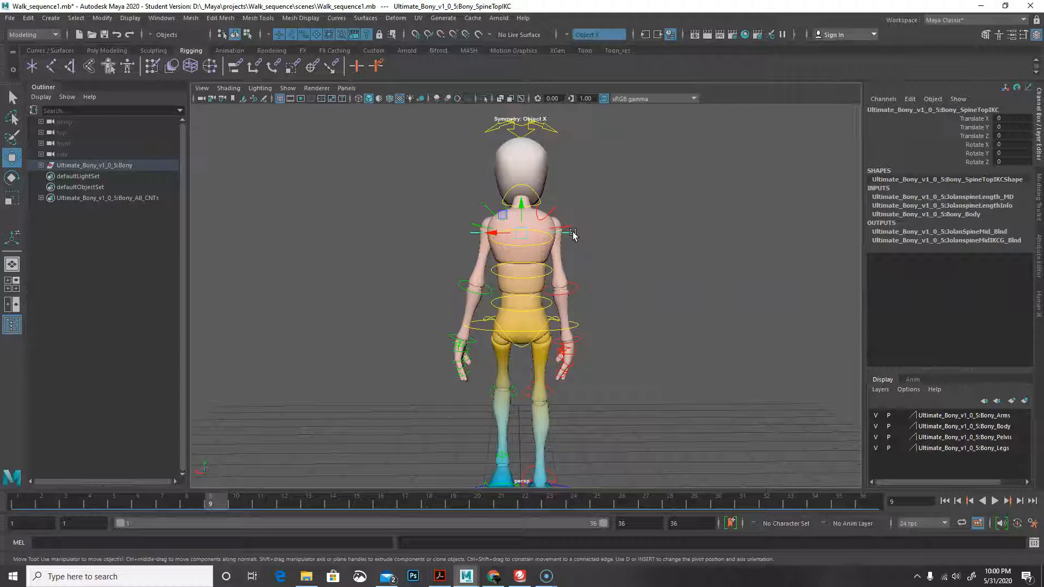
left_click(644, 499)
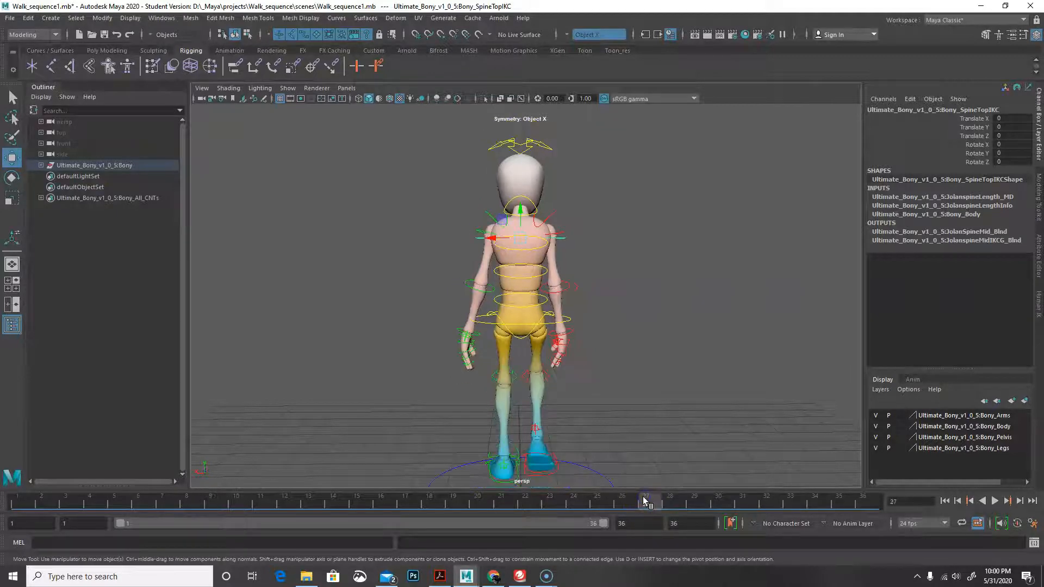
key("s")
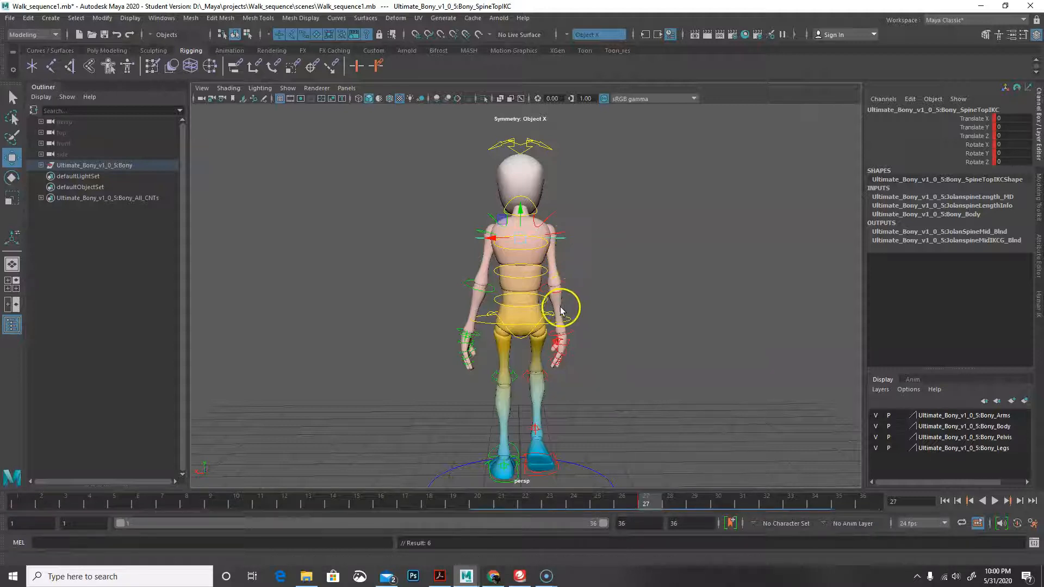
Tilt the Bony_MainHipC hip control at frame 1 with the Rotate tool and set its Rotate Z to 8
left_click(547, 317)
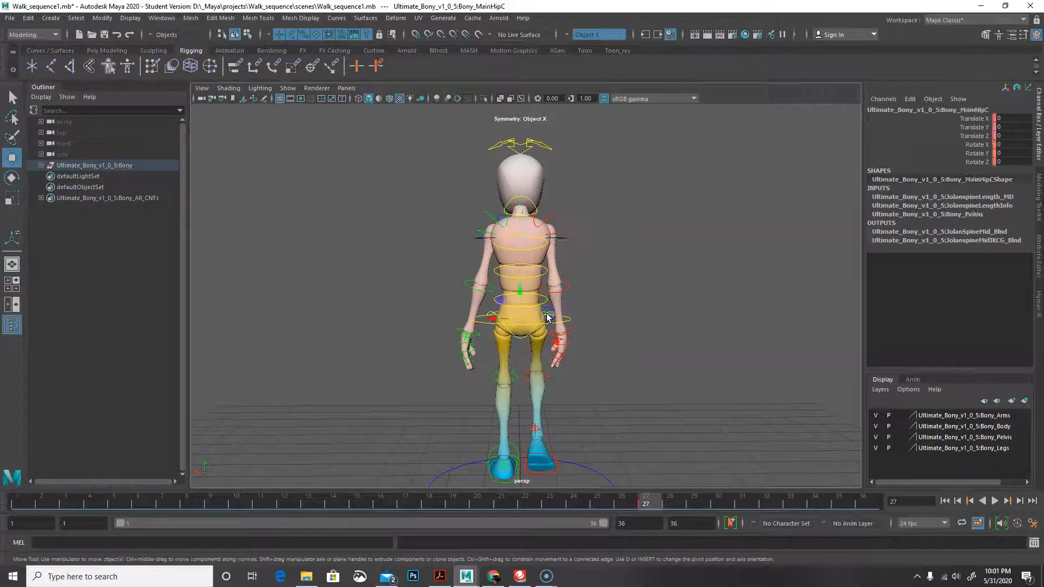
left_click_drag(643, 497, 7, 503)
scroll(638, 403, "down", 2)
scroll(638, 404, "down", 1)
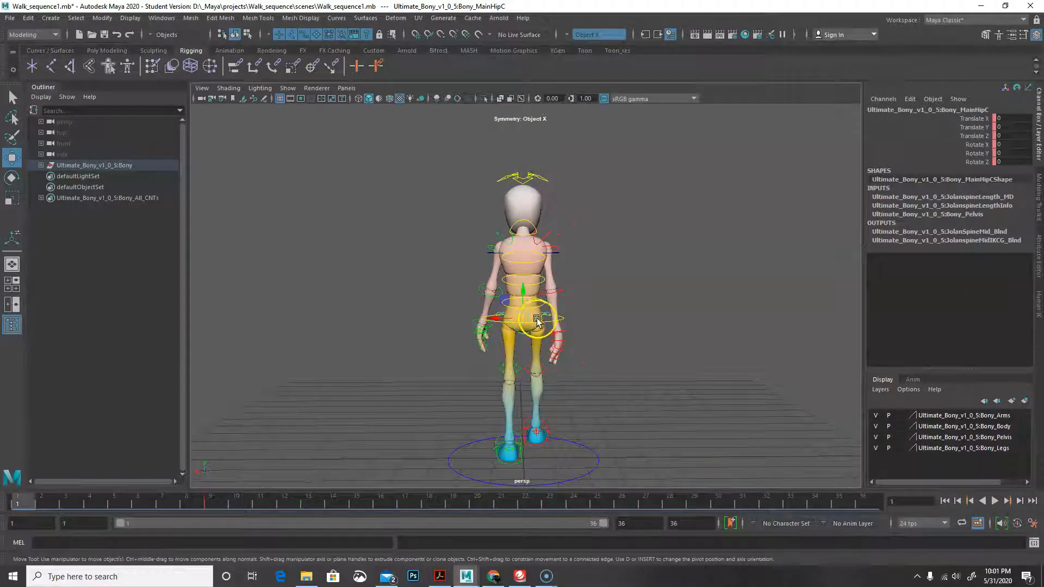
left_click_drag(606, 454, 648, 455, "alt")
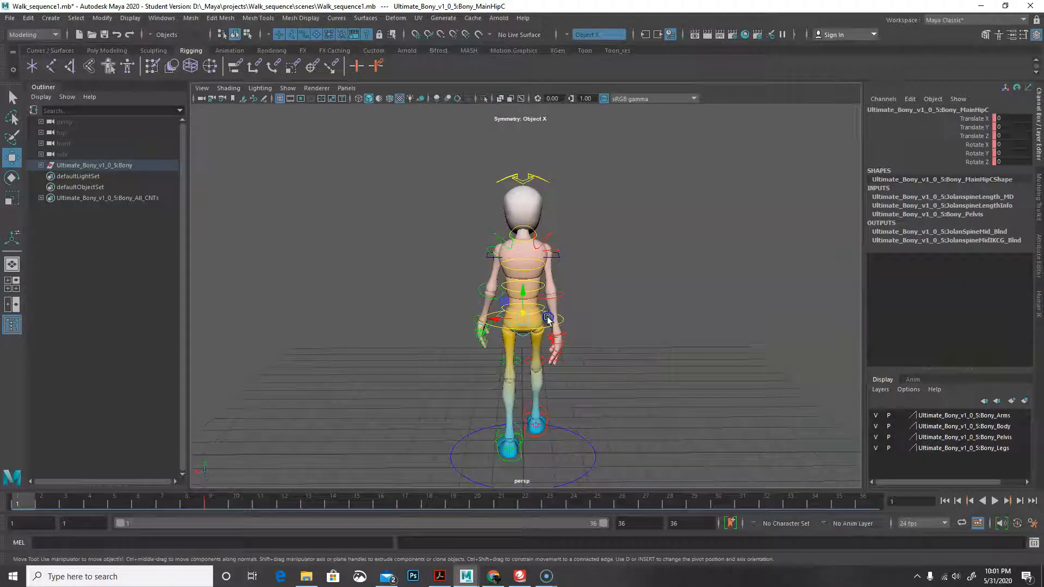
left_click(11, 179)
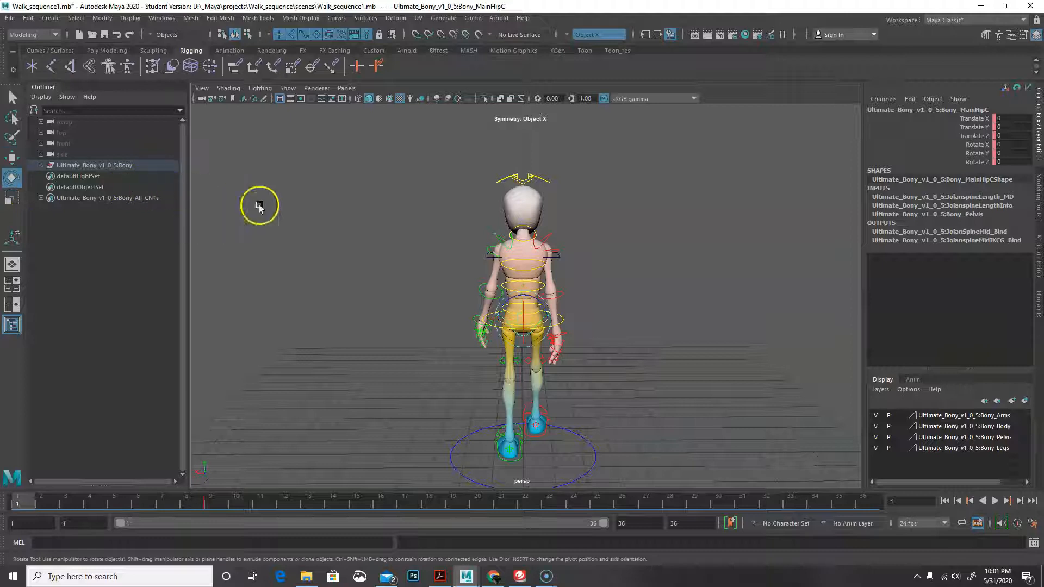
scroll(571, 318, "up", 2)
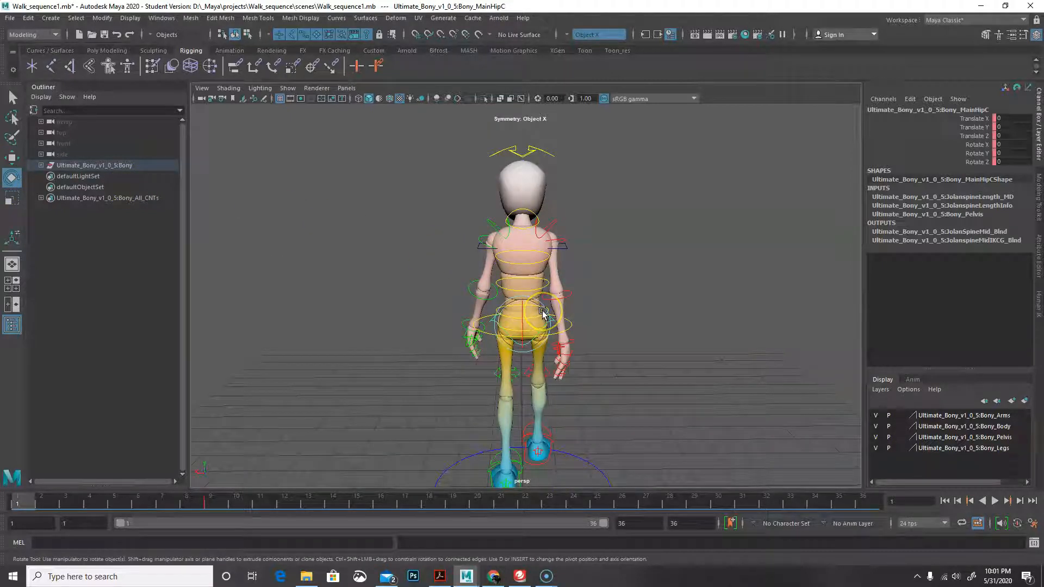
left_click_drag(543, 313, 545, 314)
double_click(1011, 162)
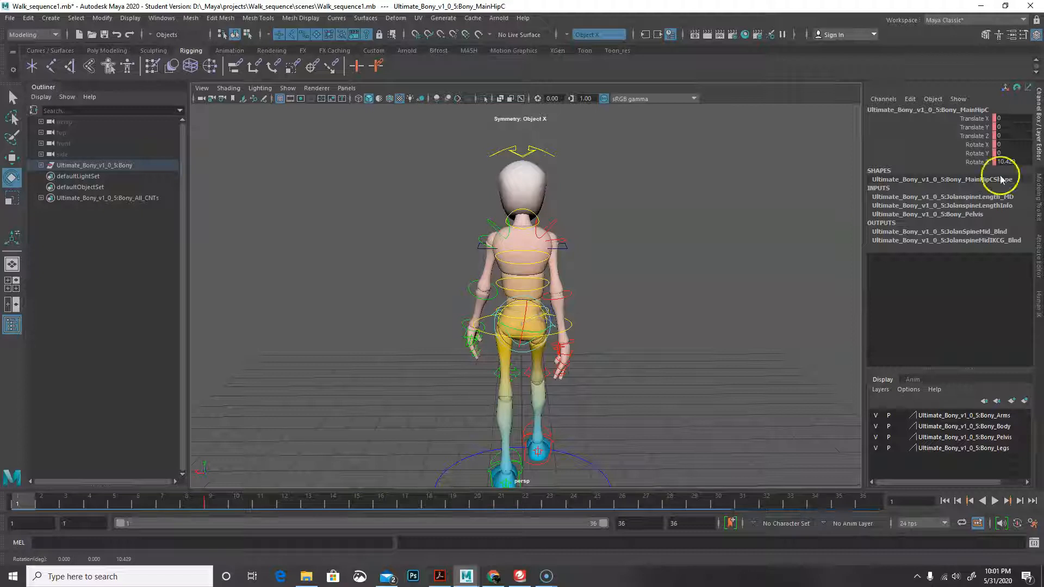
type("0")
key("Return")
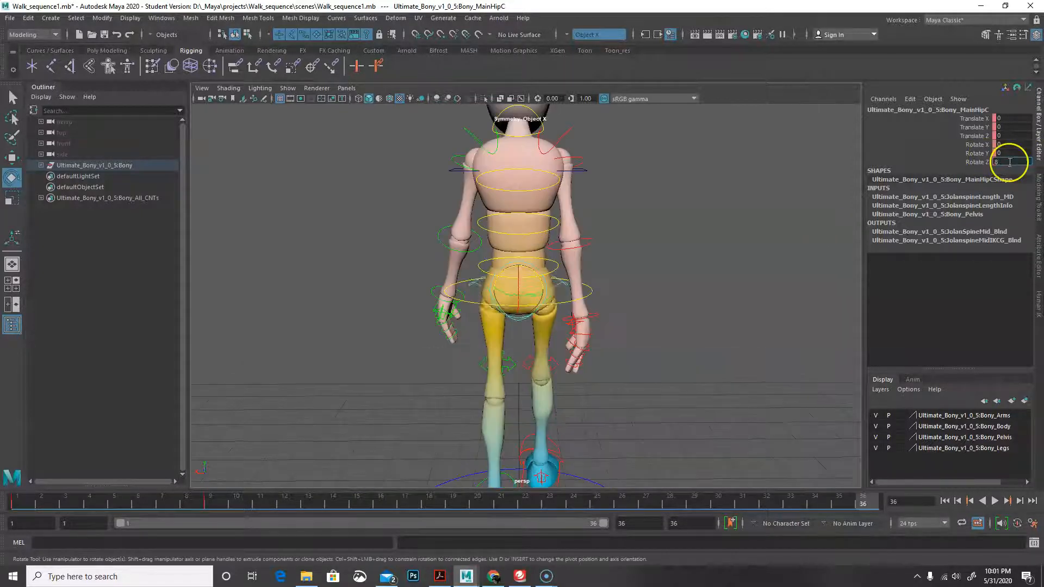
Set the hip control's Rotate Z to 8 at frame 36, key it and play back the animation
key("Return")
key("s")
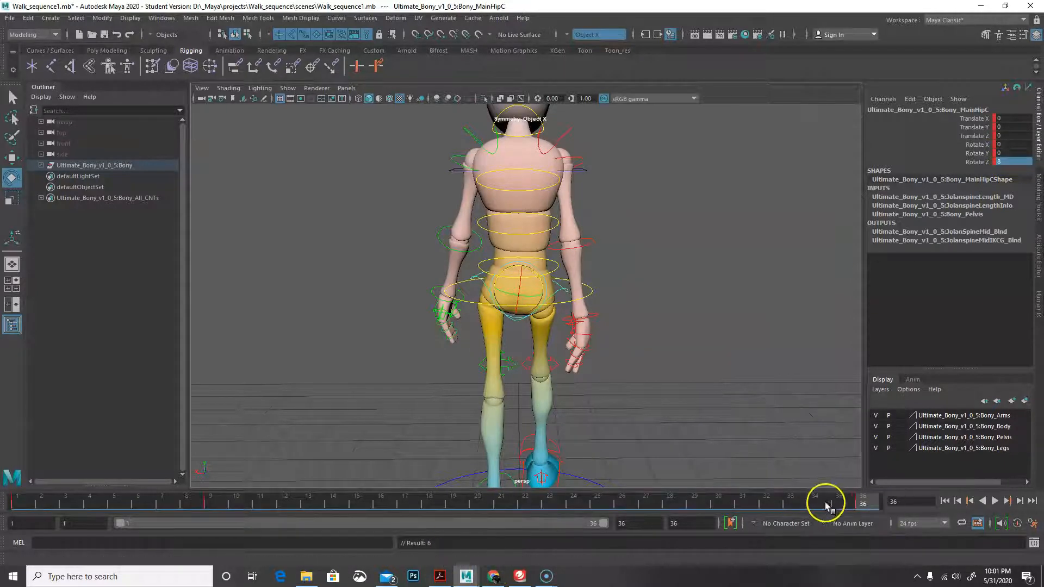
key("alt+v")
Return to frame 1 and set the hip control's Rotate Z to 10
mouse_move(19, 512)
left_mouse_down()
mouse_move(520, 550)
mouse_move(963, 509)
mouse_move(19, 512)
left_mouse_up()
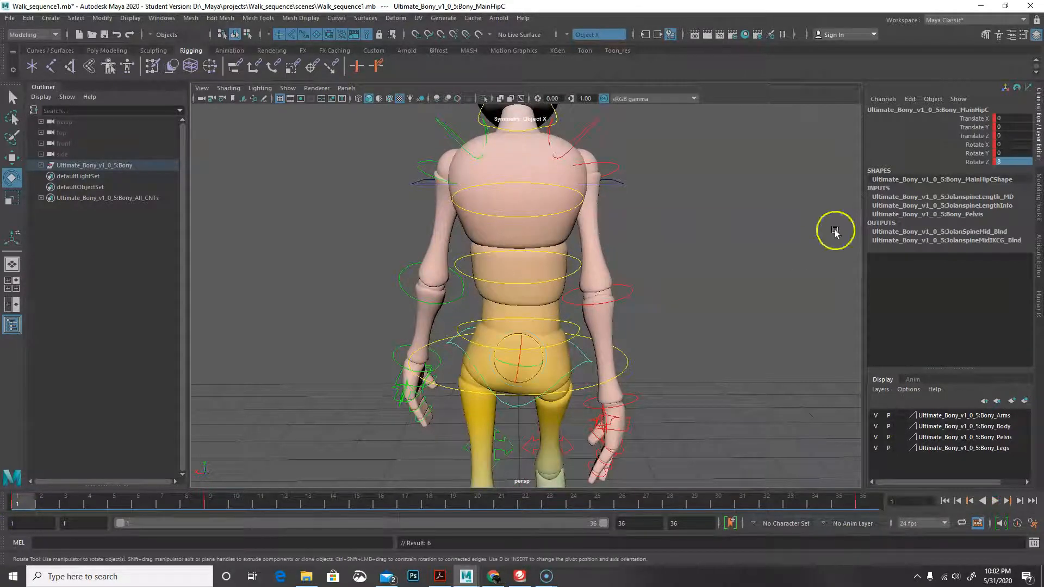
double_click(1003, 162)
type("10")
key("Return")
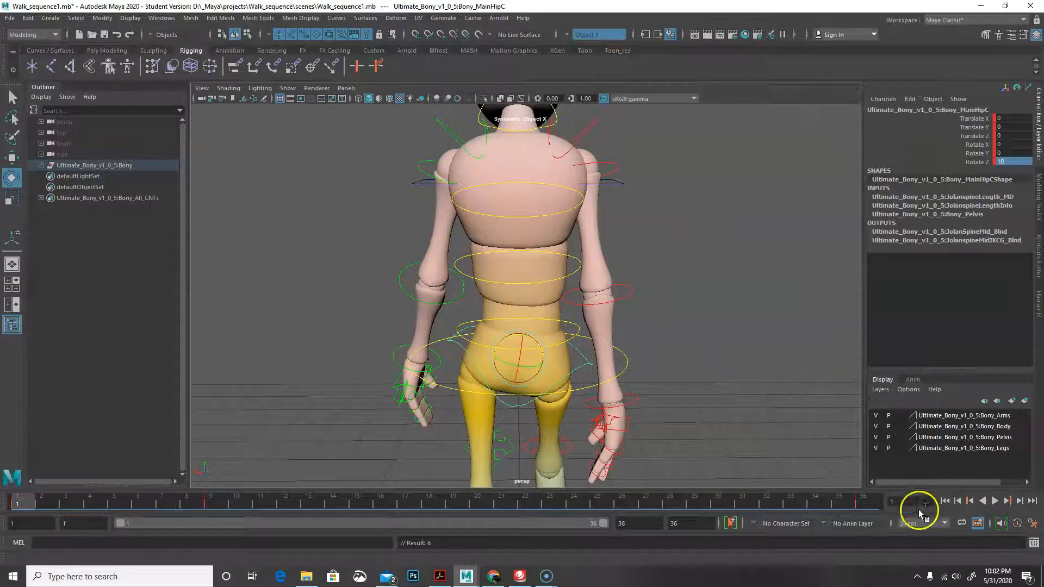
Set the hip control's Rotate Z to 10 at frame 36 and key it
left_click(876, 502)
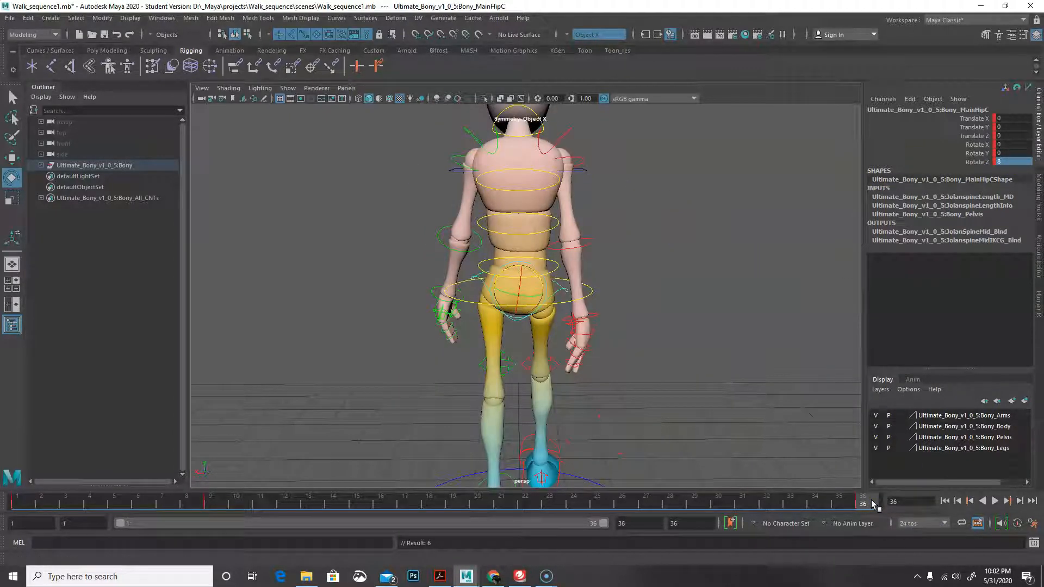
double_click(1015, 161)
type("10")
key("Return")
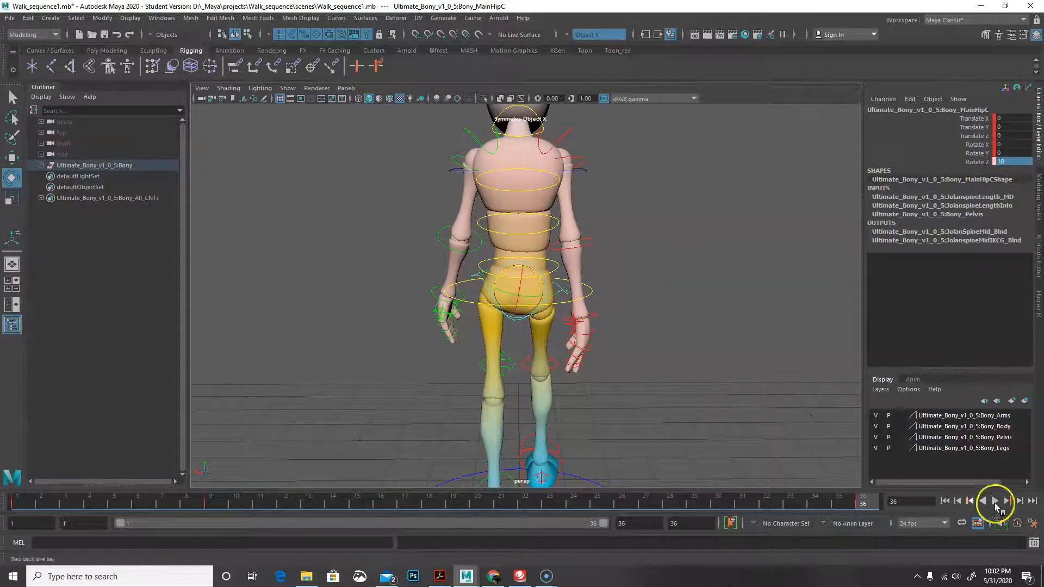
key("s")
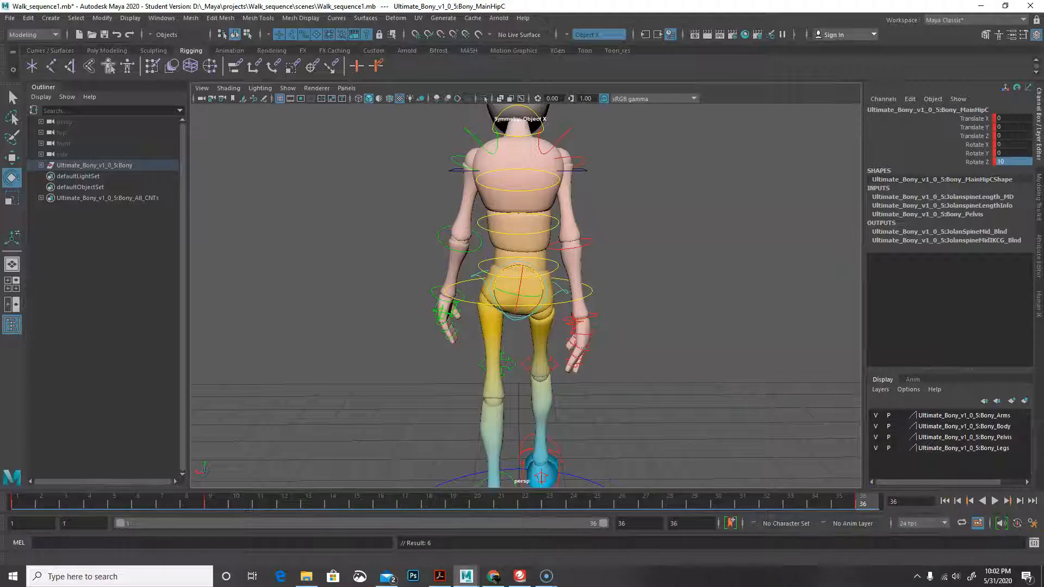
Scrub through the hip motion, return to frame 1 and set the Bony_SpineTopIKC shoulder control's Rotate Z to -10
left_click_drag(15, 506, 892, 514)
left_click_drag(103, 499, 17, 500)
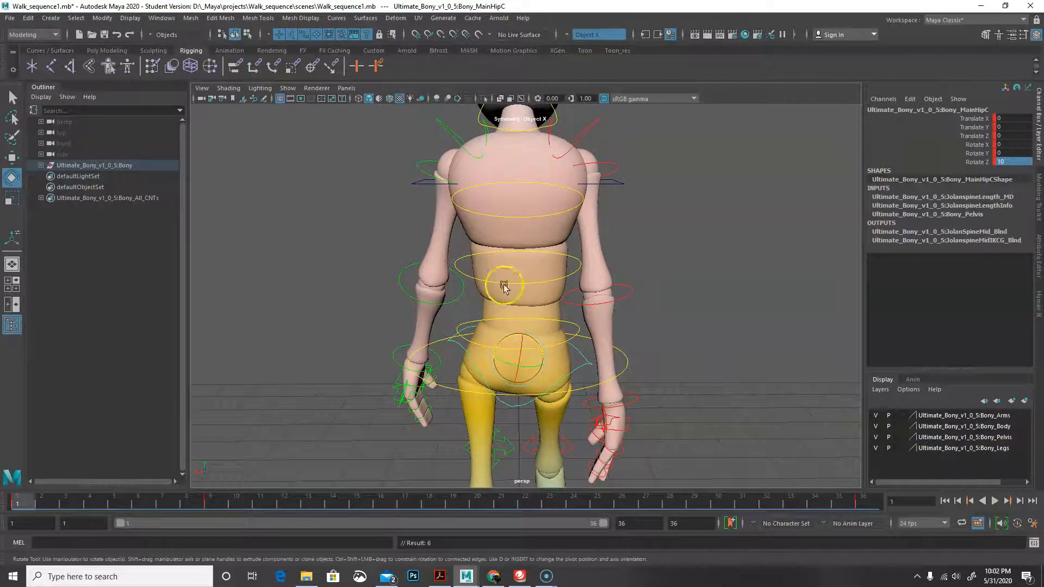
left_click(623, 182)
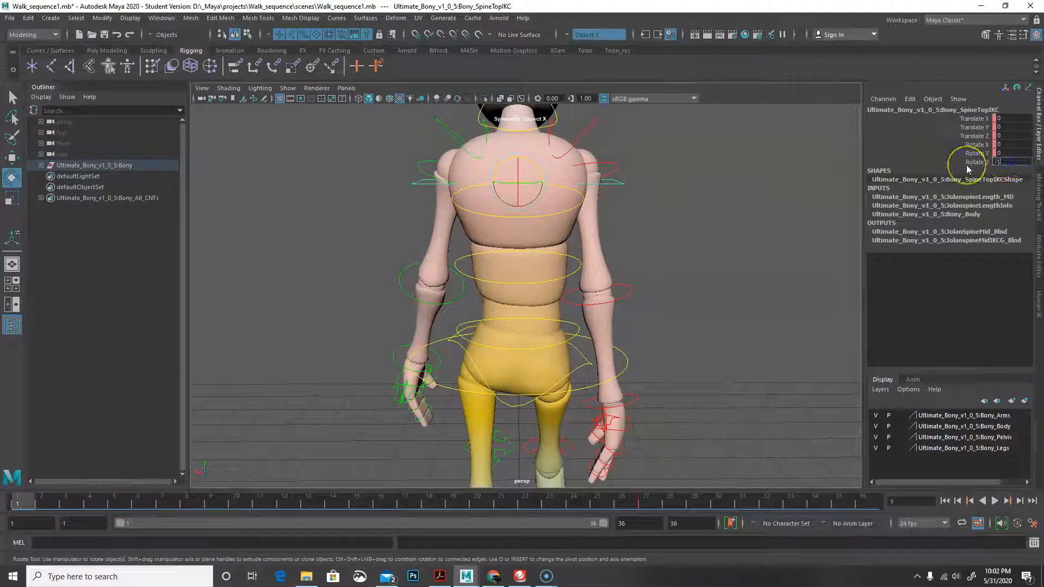
key("Return")
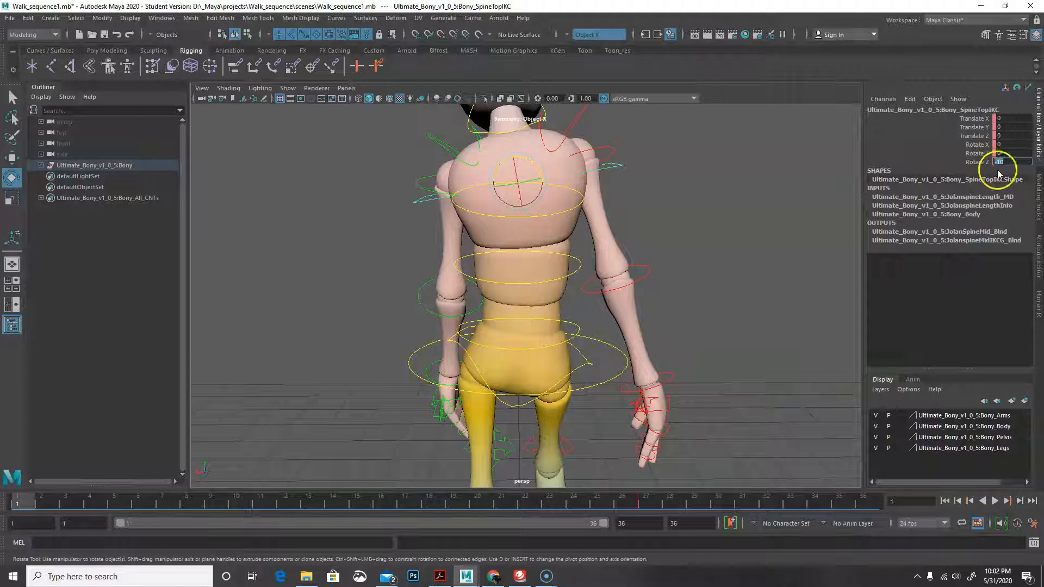
Set the Bony_SpineTopIKC shoulder control's Rotate Z to -5 and key it at frames 1 and 36
key("Return")
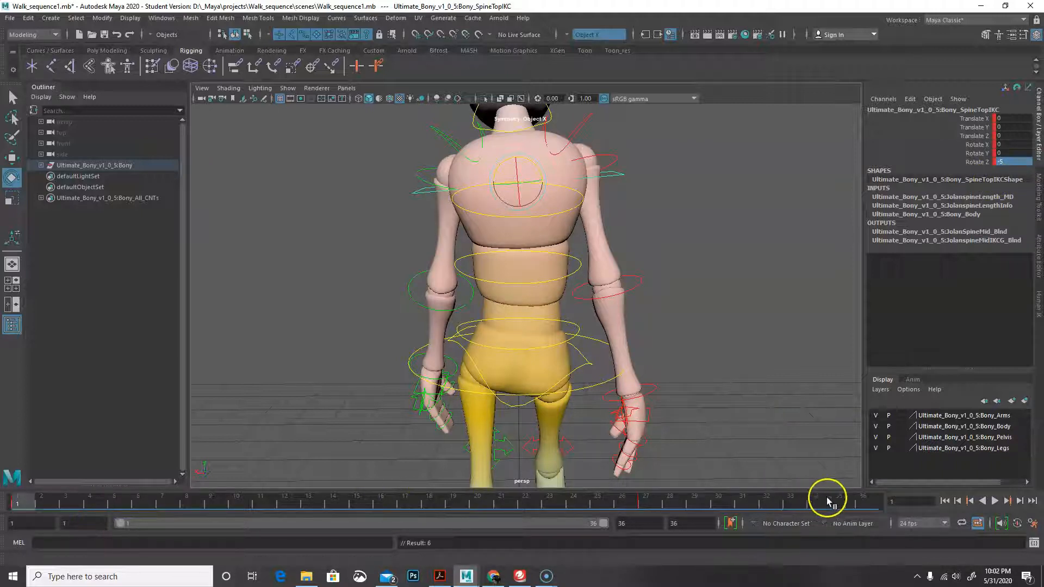
left_click(865, 502)
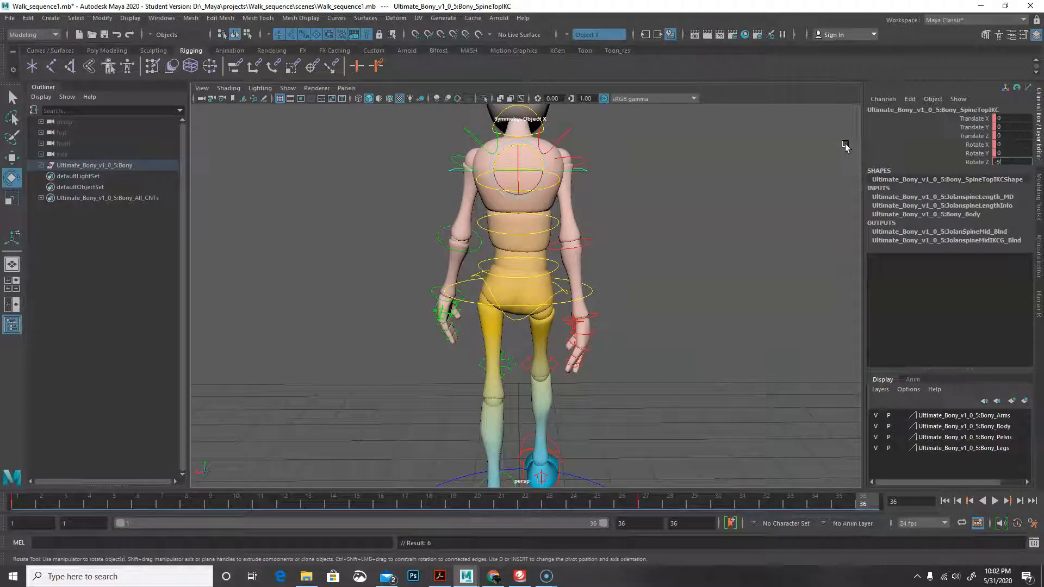
key("Return")
key("s")
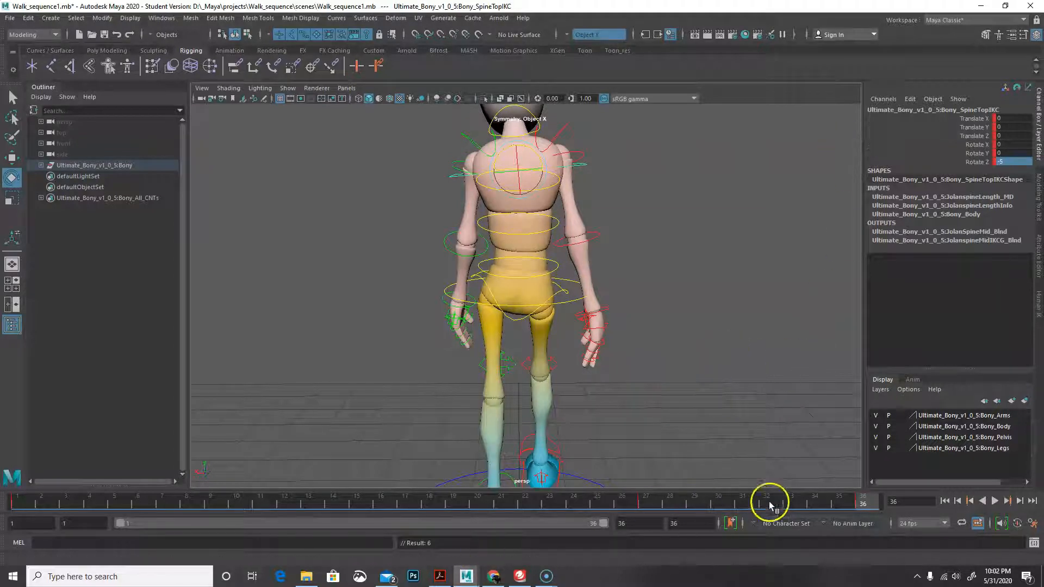
Go to frame 18, set the Bony_MainHipC hip control's Rotate Z to 10 and key it
key("alt+v")
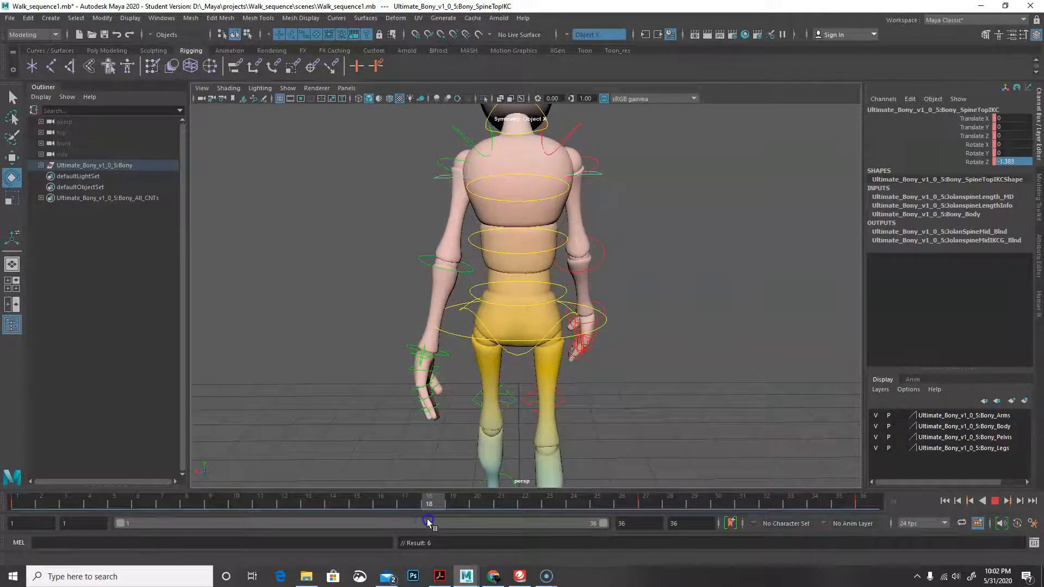
left_click_drag(427, 520, 428, 520)
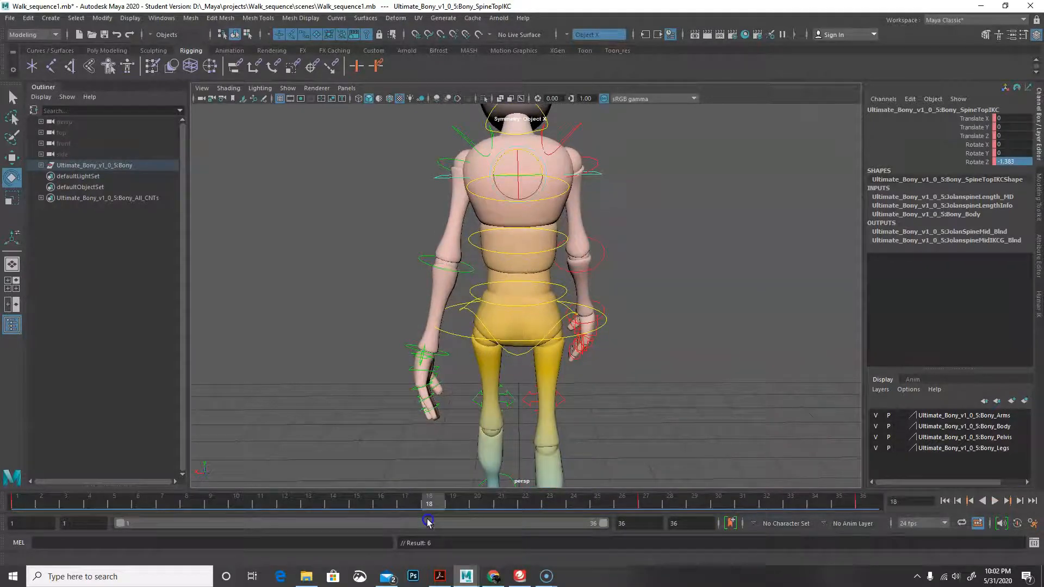
left_click(564, 321)
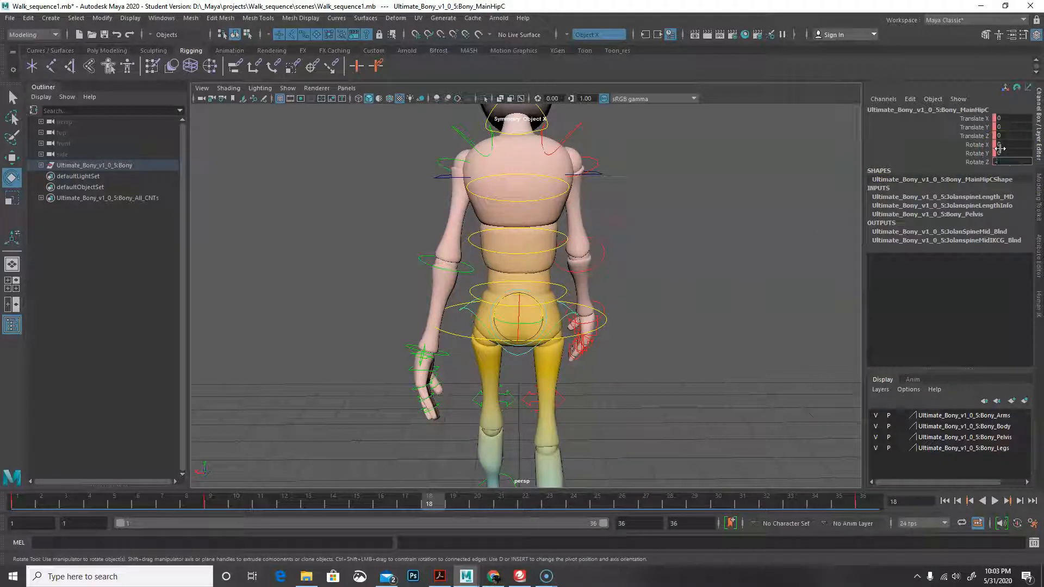
key("Return")
left_click(978, 162)
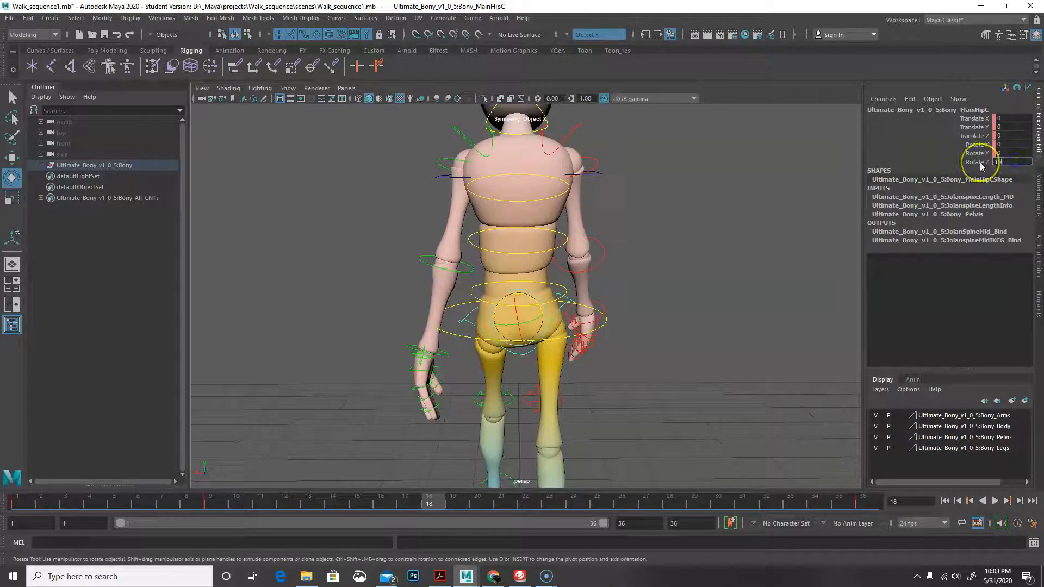
key("Return")
key("s")
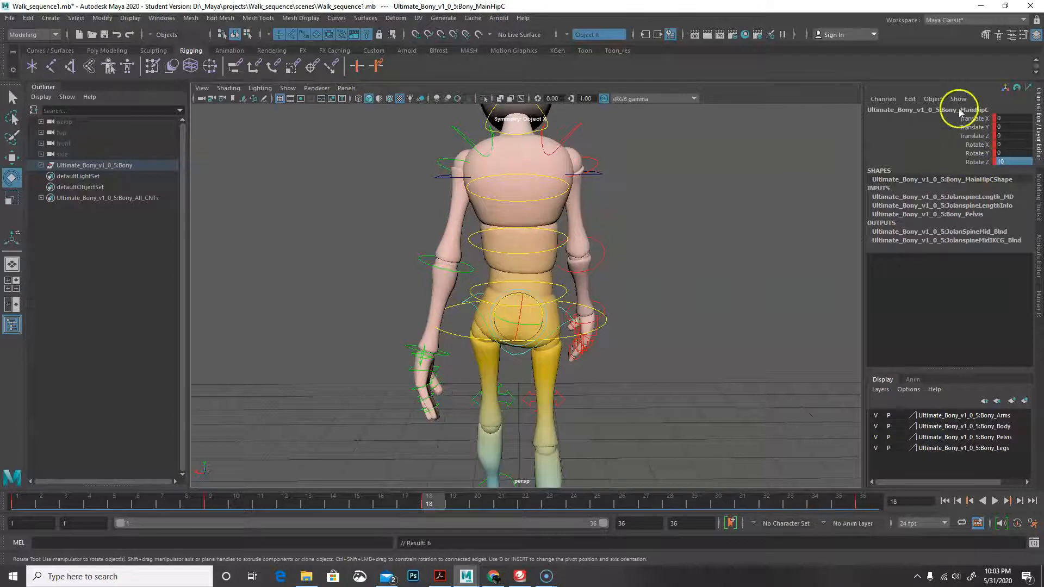
Set the Bony_SpineTopIKC shoulder control's Rotate Z to 5 at frame 18 and key it
left_click(597, 177)
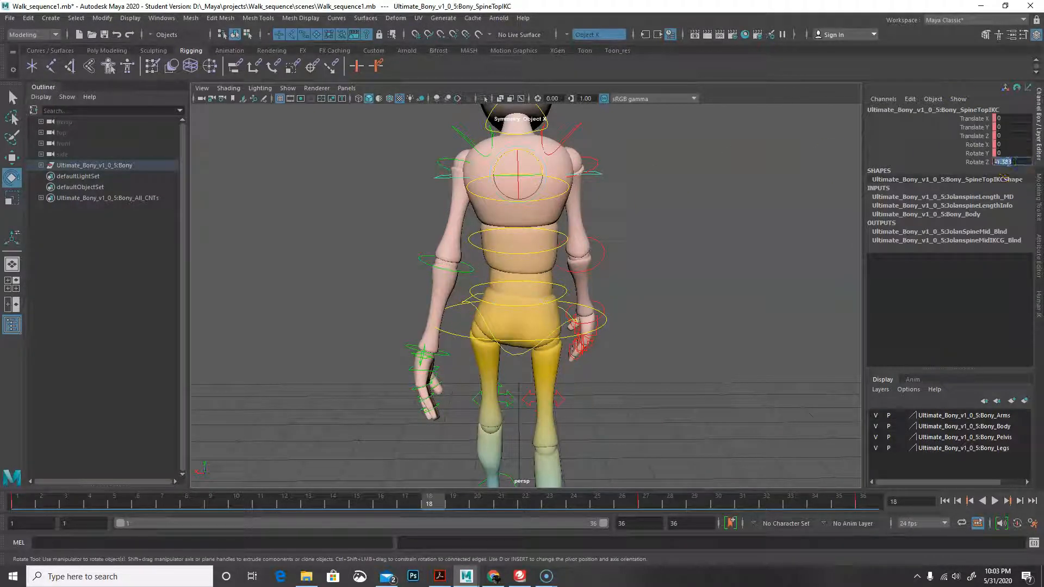
key("Return")
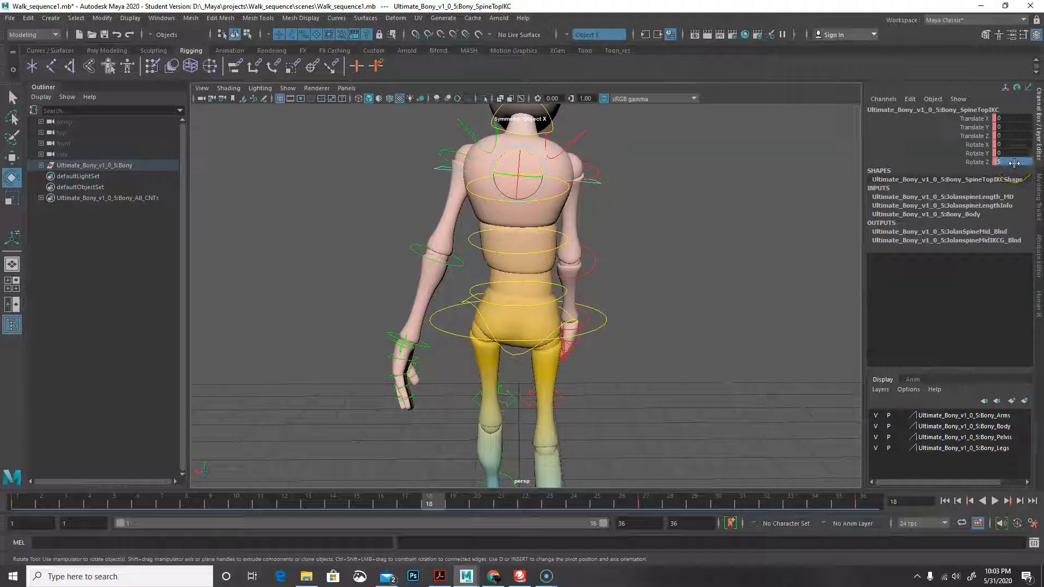
key("s")
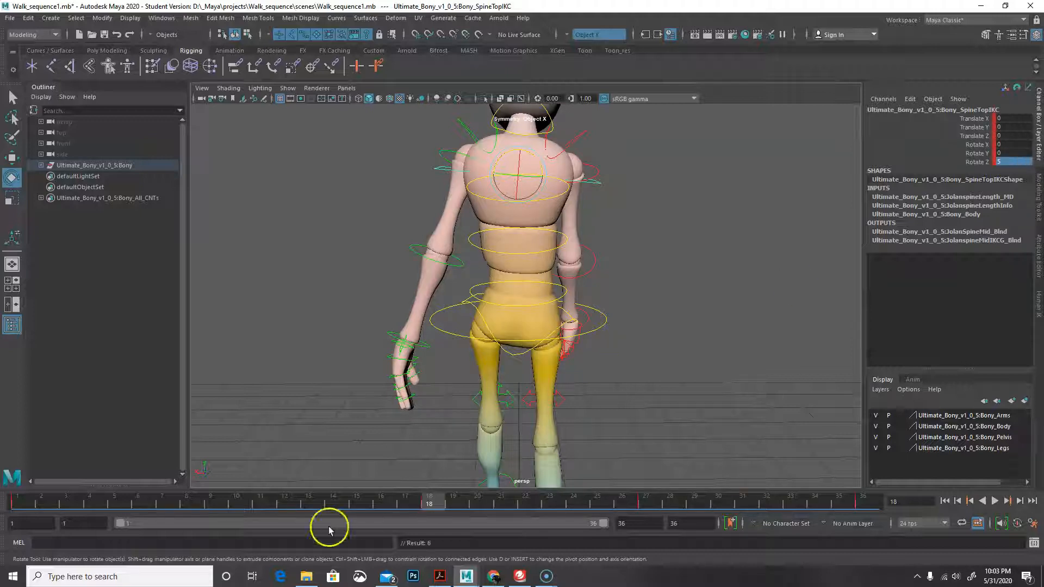
Scrub through the walk cycle to examine how the hips and shoulders rotate against each other
left_click_drag(652, 399, 677, 368, "alt")
left_click_drag(403, 494, 422, 484)
key("alt+v")
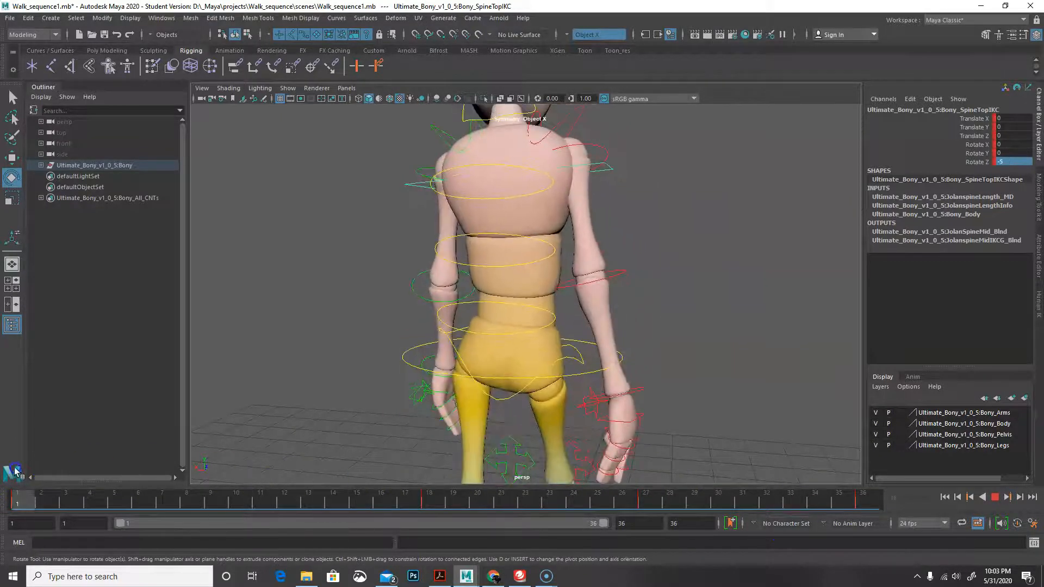
left_click(76, 504)
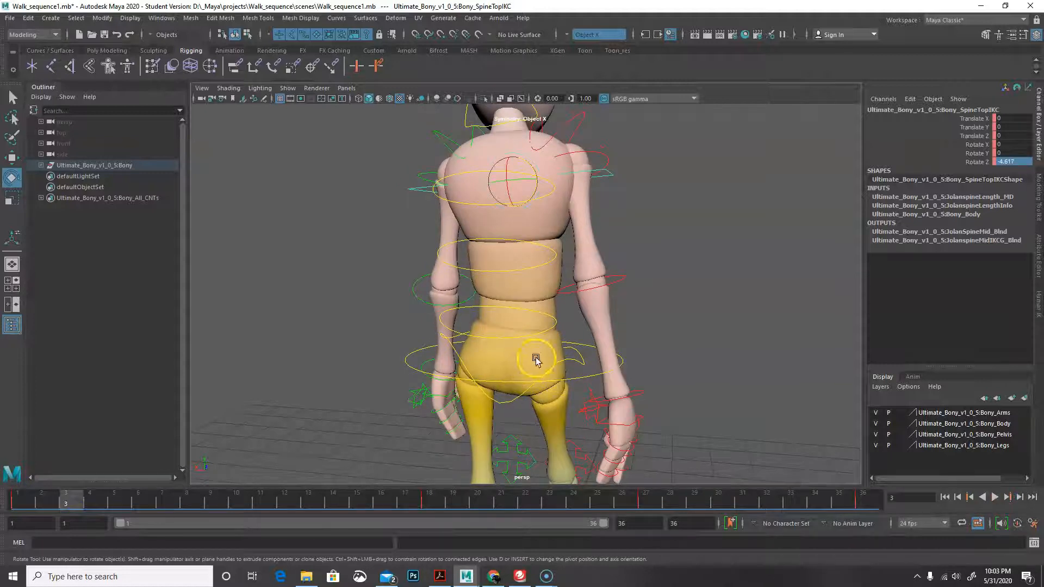
left_click(18, 500)
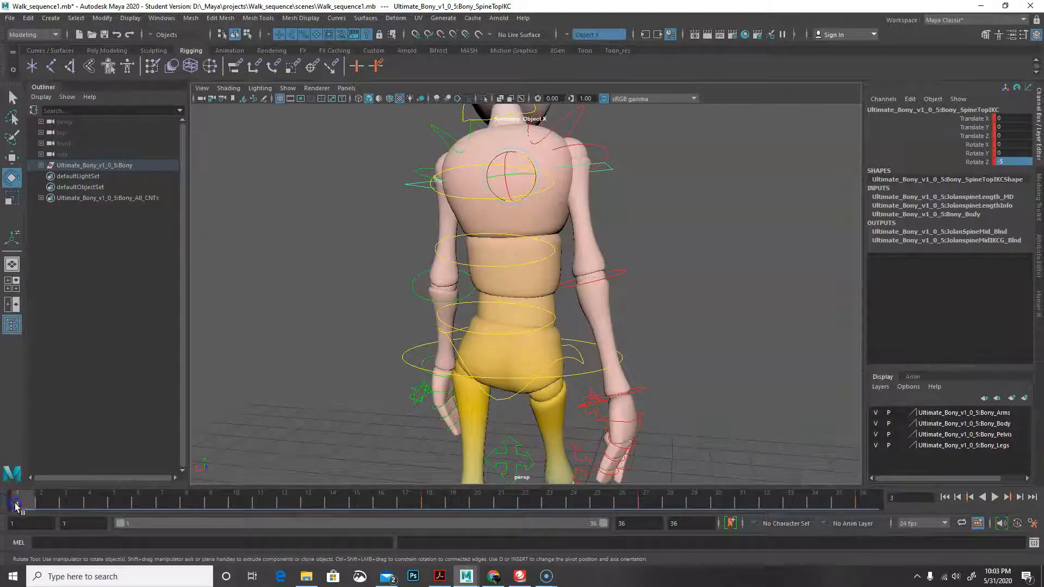
key("alt+v")
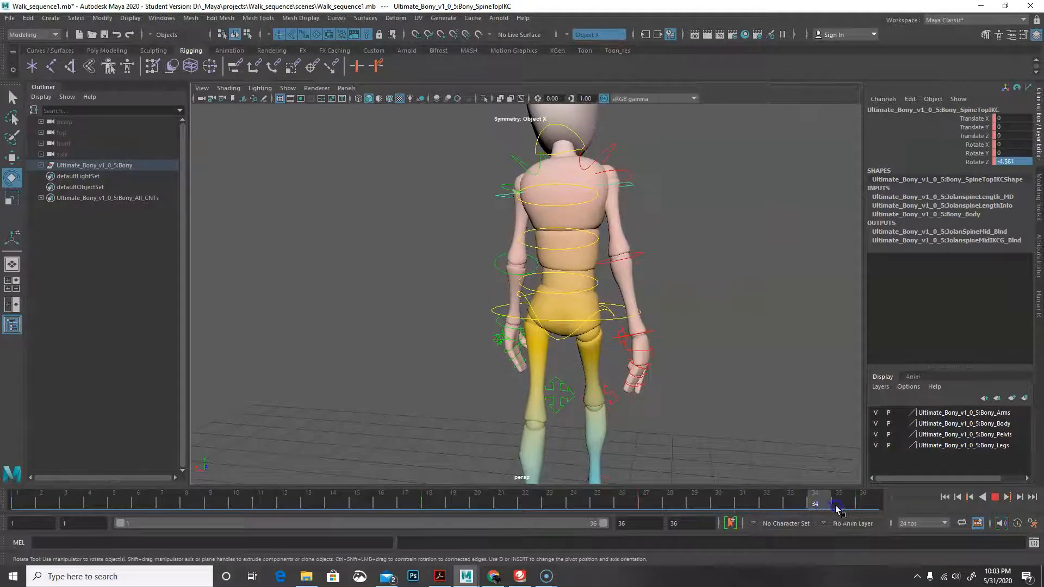
Return to frame 18, set the Bony_MainHipC hip control's Rotate Z to -10 and key it
left_click_drag(866, 507, 434, 506)
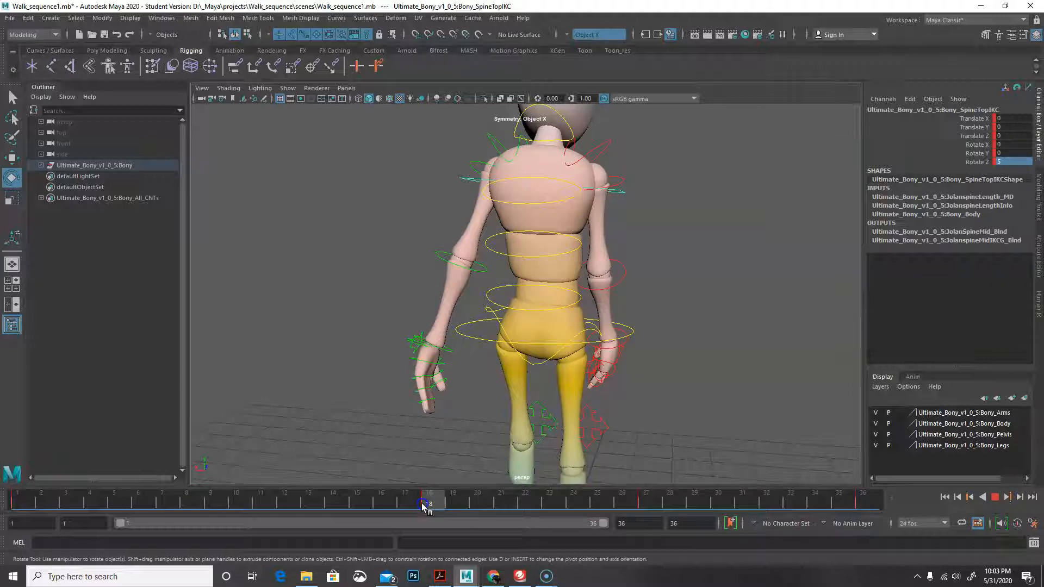
left_click(585, 334)
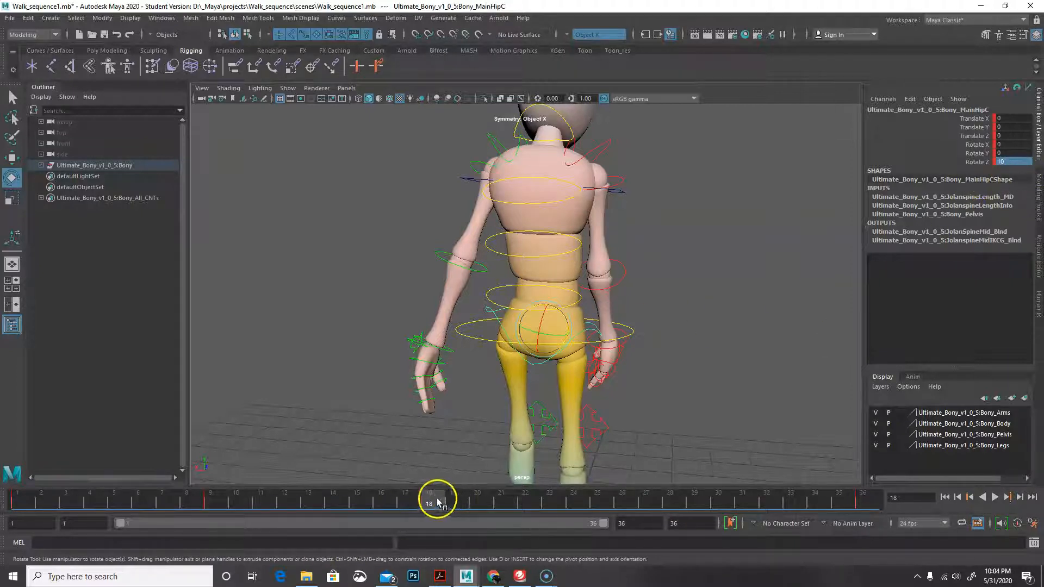
left_click(995, 498)
left_click_drag(432, 524, 433, 523)
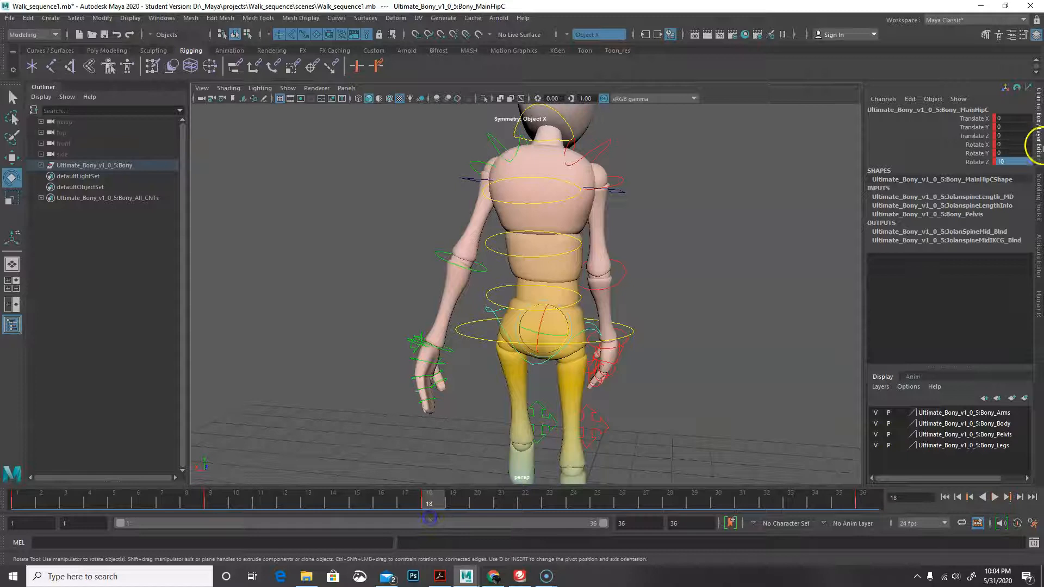
type("-10")
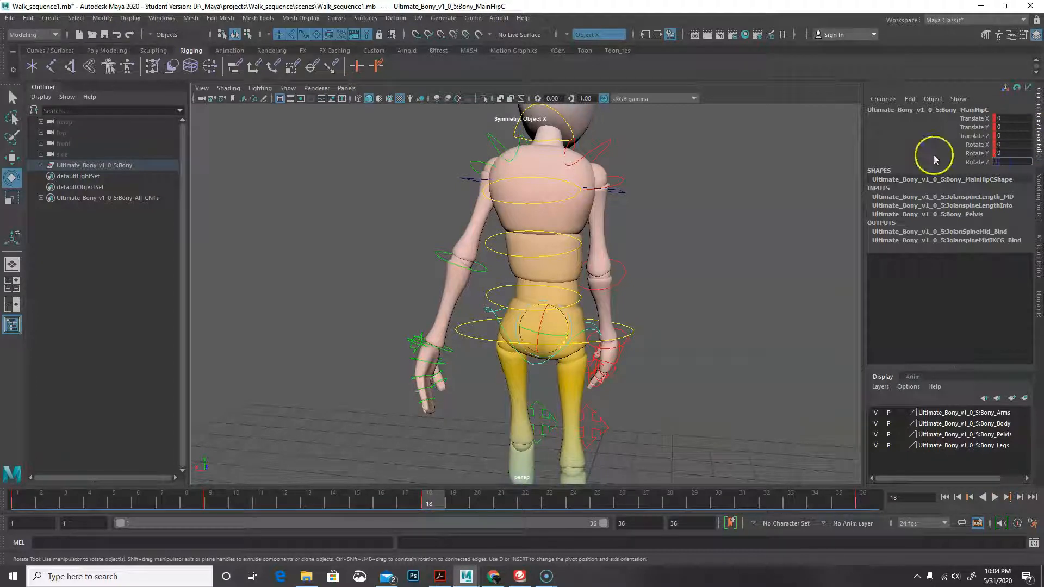
key("Return")
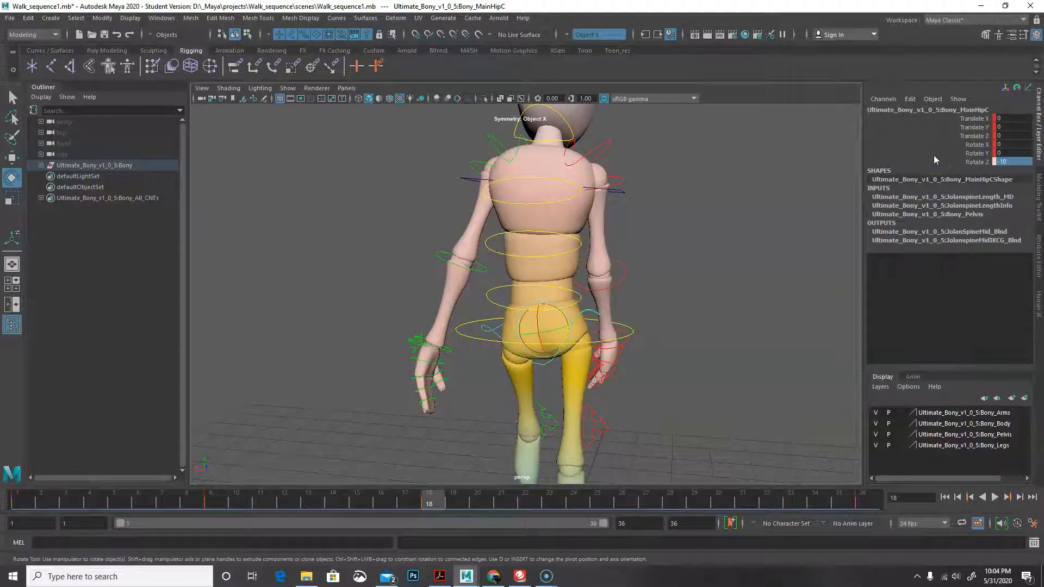
key("s")
Play back the walk cycle and examine the full figure from the back, front and side
left_click_drag(431, 496, 41, 505)
scroll(620, 407, "down", 5)
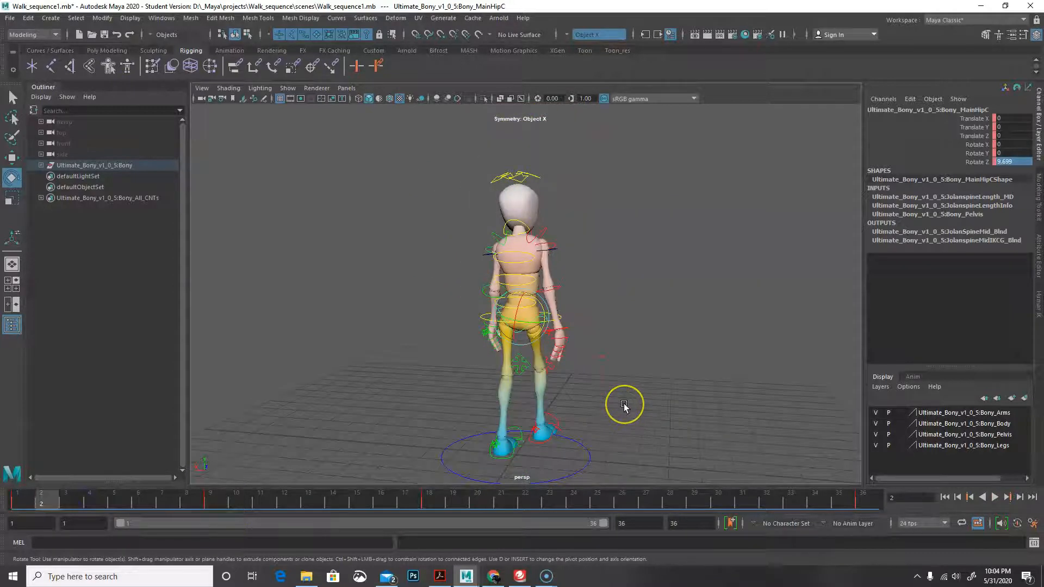
left_click(994, 497)
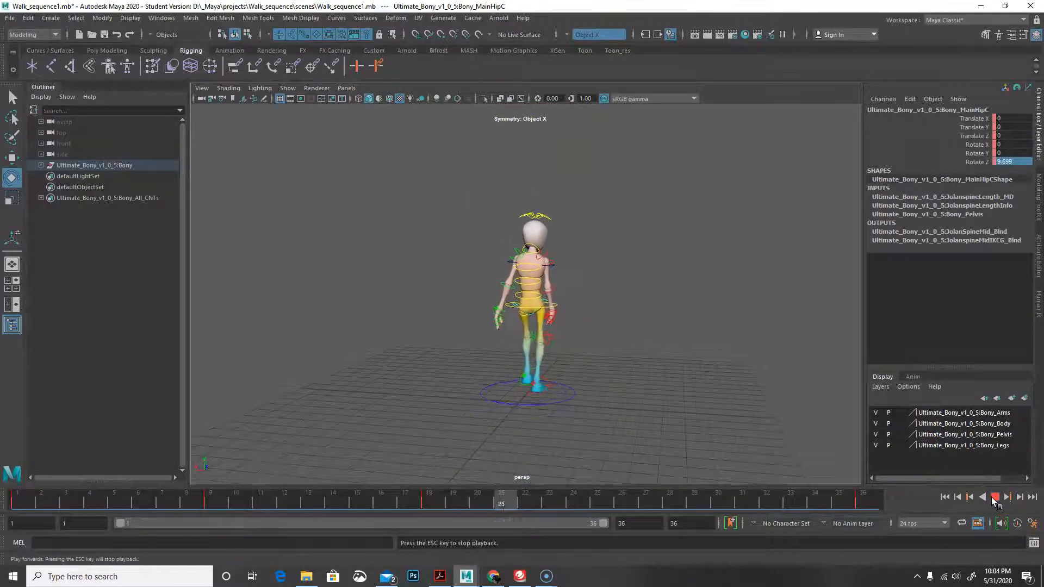
left_click_drag(827, 435, 571, 433, "alt")
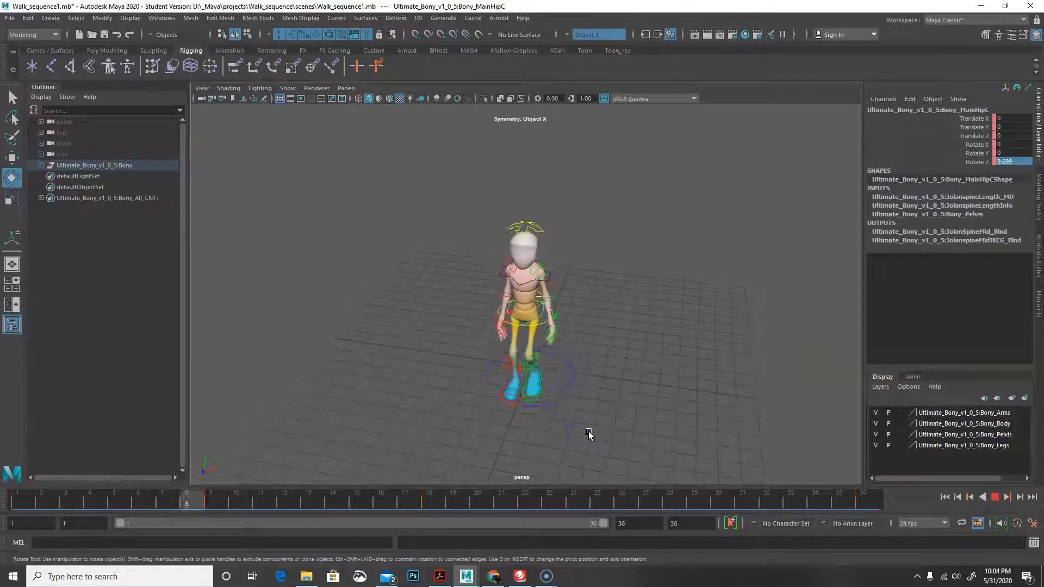
left_click_drag(591, 434, 571, 433, "alt")
left_click_drag(676, 419, 560, 443, "alt")
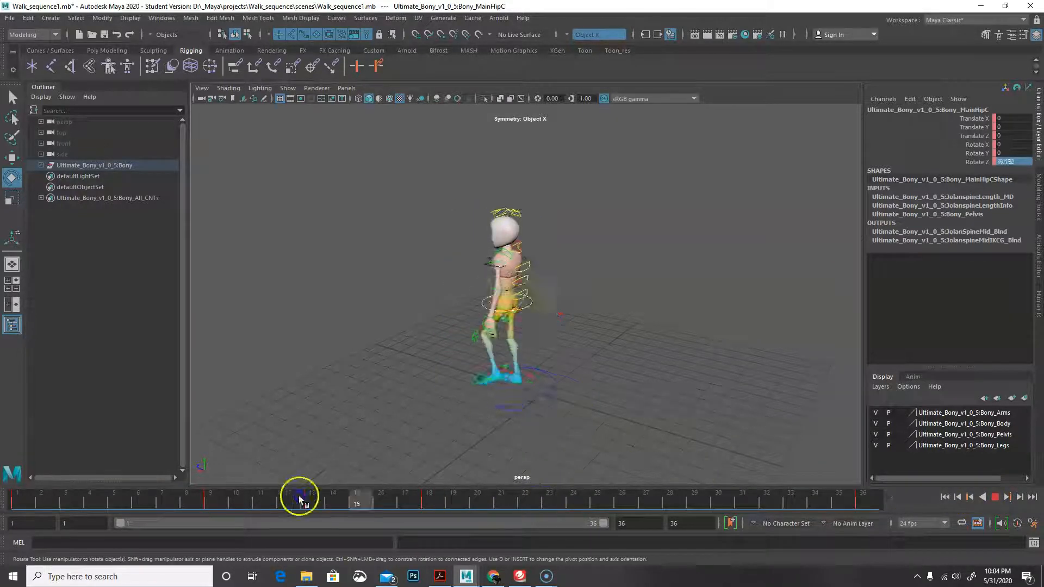
scroll(615, 419, "up", 6)
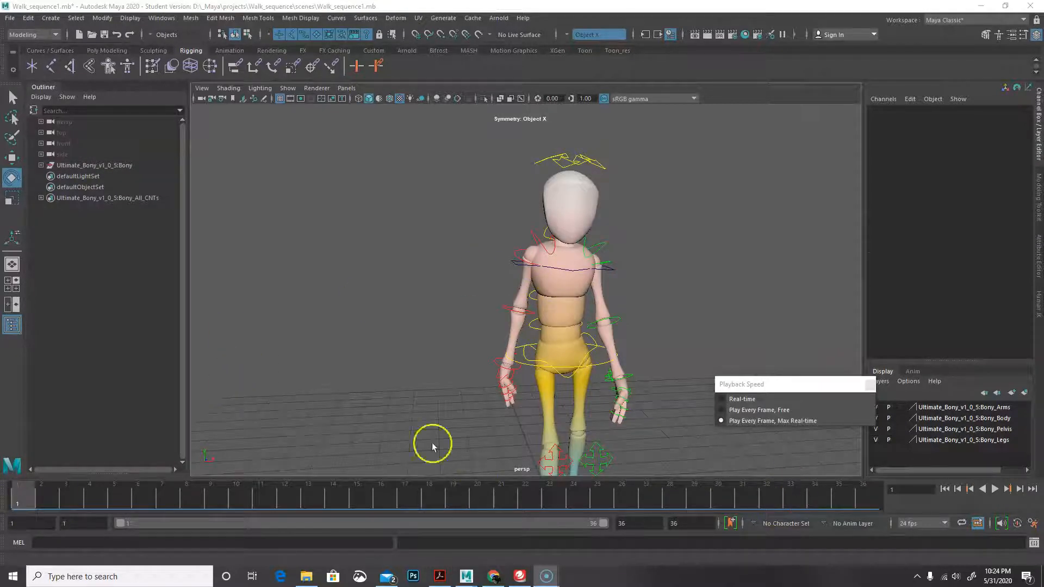
Scrub the walk cycle from the front with the Bony_SpineTopIKC control selected to check the shoulder rotation
scroll(434, 445, "down", 4)
mouse_move(205, 483)
left_mouse_down()
mouse_move(193, 495)
mouse_move(868, 488)
mouse_move(45, 492)
mouse_move(182, 515)
mouse_move(838, 473)
left_mouse_up()
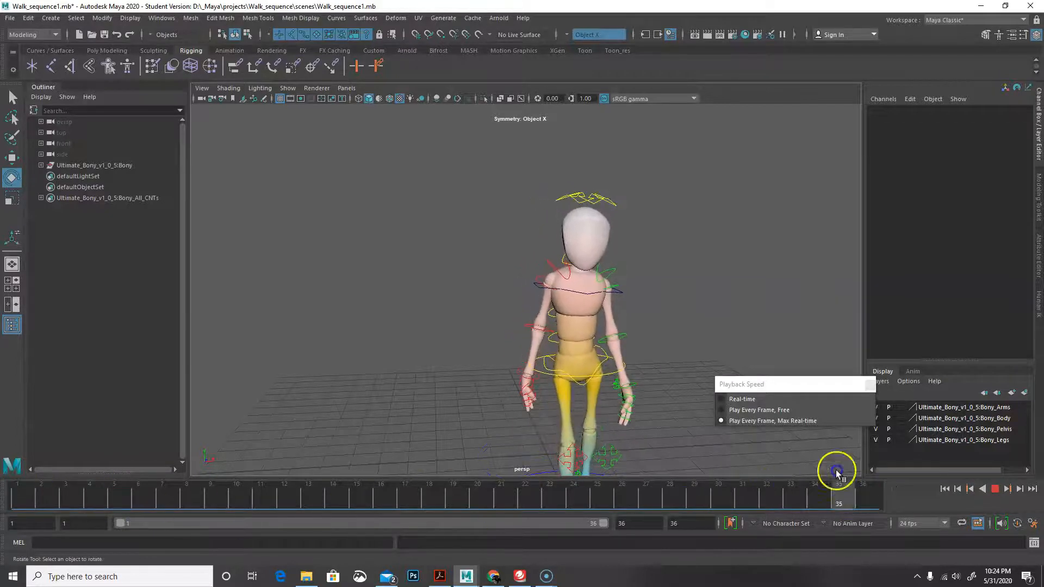
mouse_move(586, 506)
left_mouse_down()
mouse_move(10, 476)
mouse_move(333, 494)
mouse_move(718, 489)
mouse_move(23, 495)
left_mouse_up()
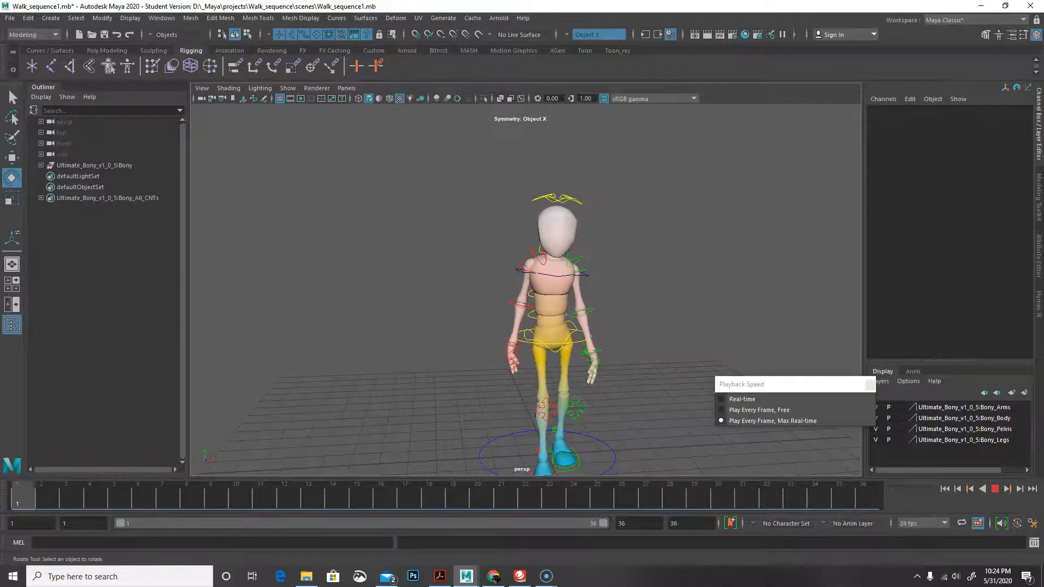
left_click(564, 276)
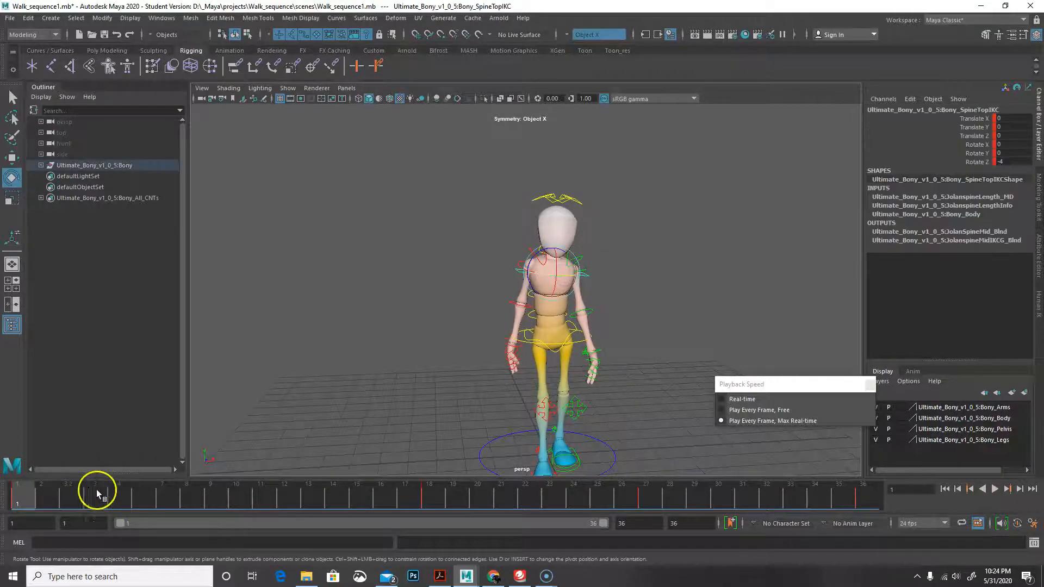
key("alt+v")
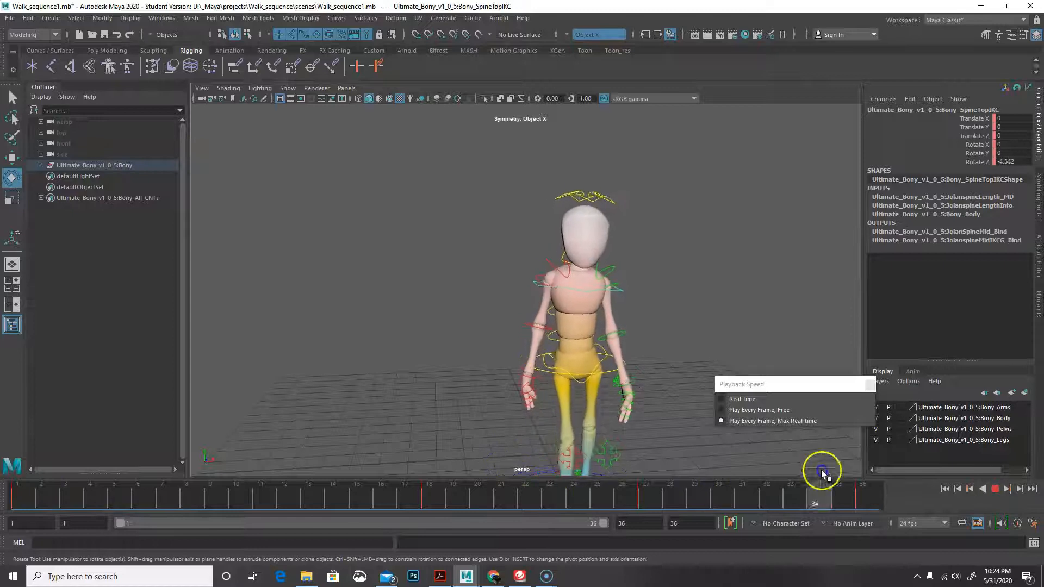
left_click_drag(778, 493, 26, 467)
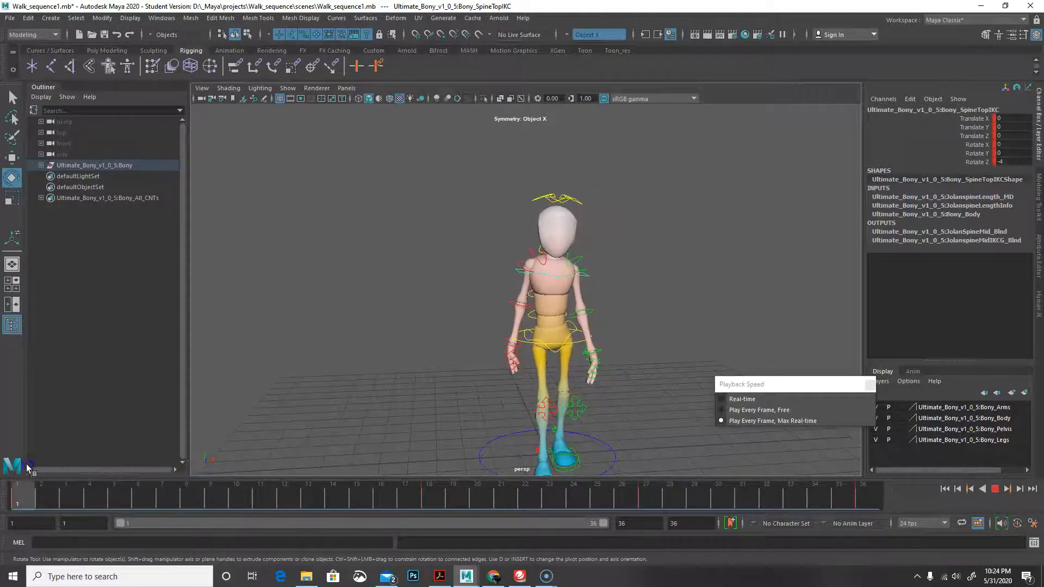
Go to frame 9 with the Bony_Neck01C neck control selected for posing
mouse_move(544, 490)
left_mouse_down()
mouse_move(890, 501)
mouse_move(489, 501)
mouse_move(114, 480)
mouse_move(867, 510)
mouse_move(637, 525)
mouse_move(33, 489)
mouse_move(300, 512)
mouse_move(438, 509)
mouse_move(200, 508)
mouse_move(216, 507)
left_mouse_up()
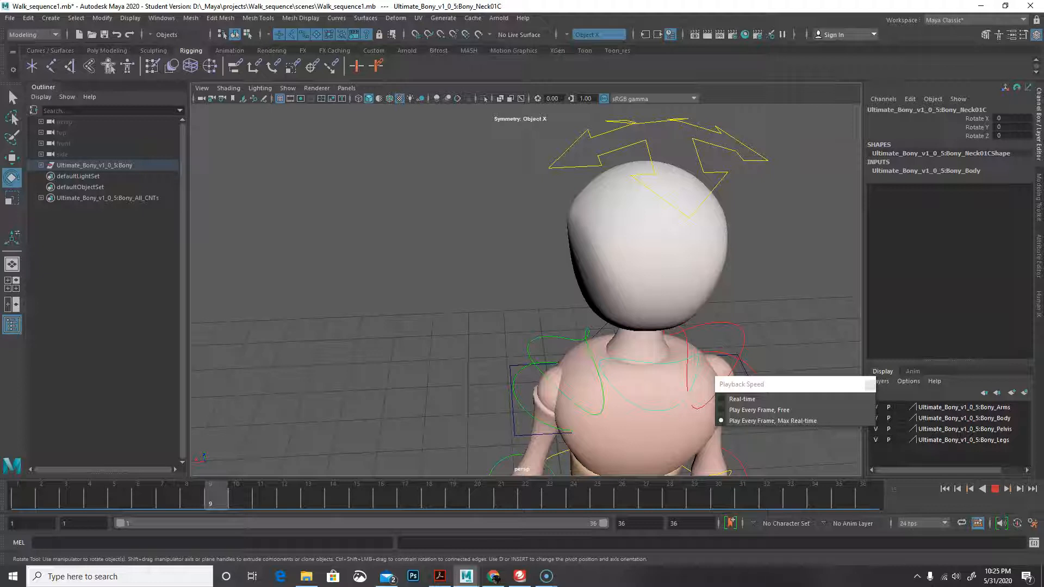
right_click_drag(812, 194, 797, 266, "alt")
left_click_drag(799, 267, 793, 249, "alt")
scroll(608, 296, "up", 5)
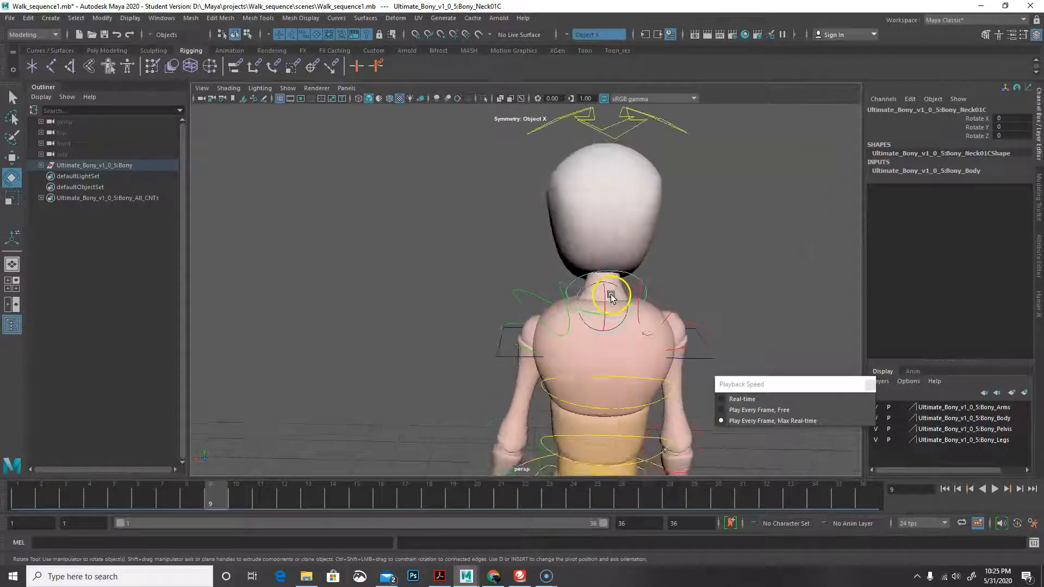
Try rotating the Bony_Neck01C neck control around Z at frame 9
left_click_drag(670, 301, 672, 302)
key("Return")
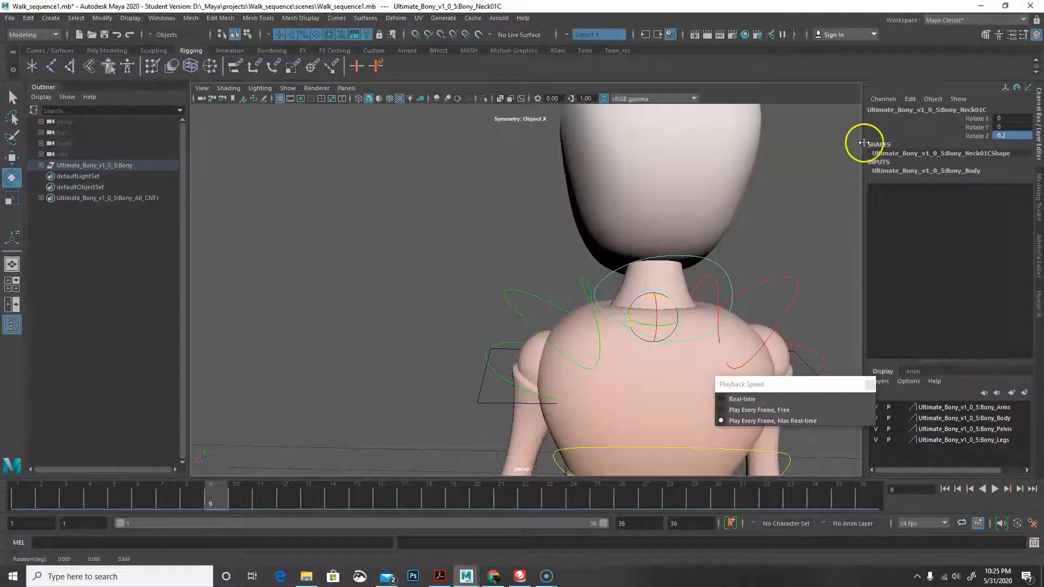
left_click(976, 137)
middle_click_drag(808, 146, 1034, 131)
left_click(1010, 136)
type("5")
key("Return")
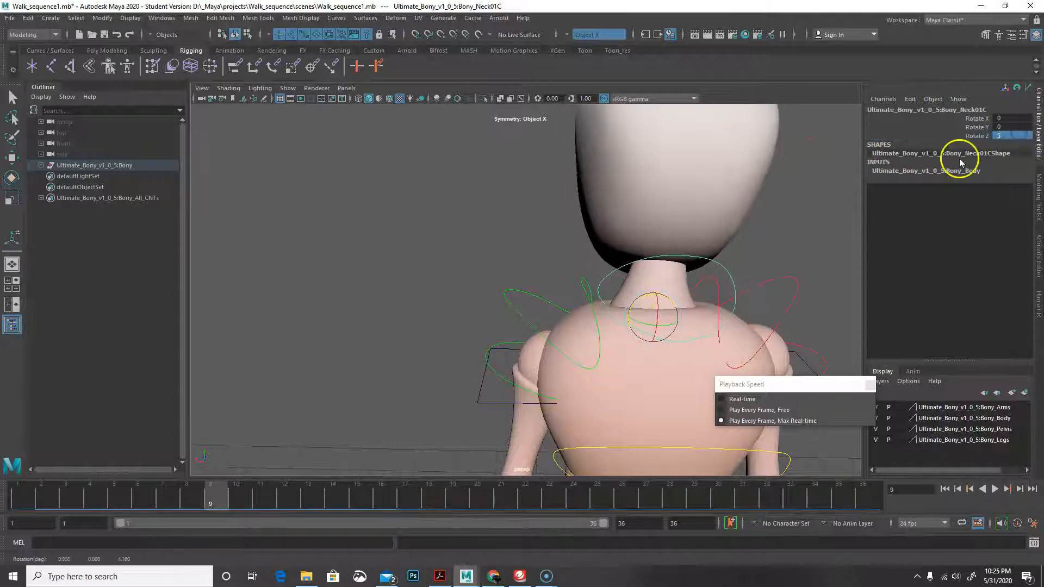
Set the neck control's Rotate Z to 0 at frame 9 and key it
scroll(743, 213, "down", 6)
left_click(1011, 136)
type("0")
key("Return")
key("s")
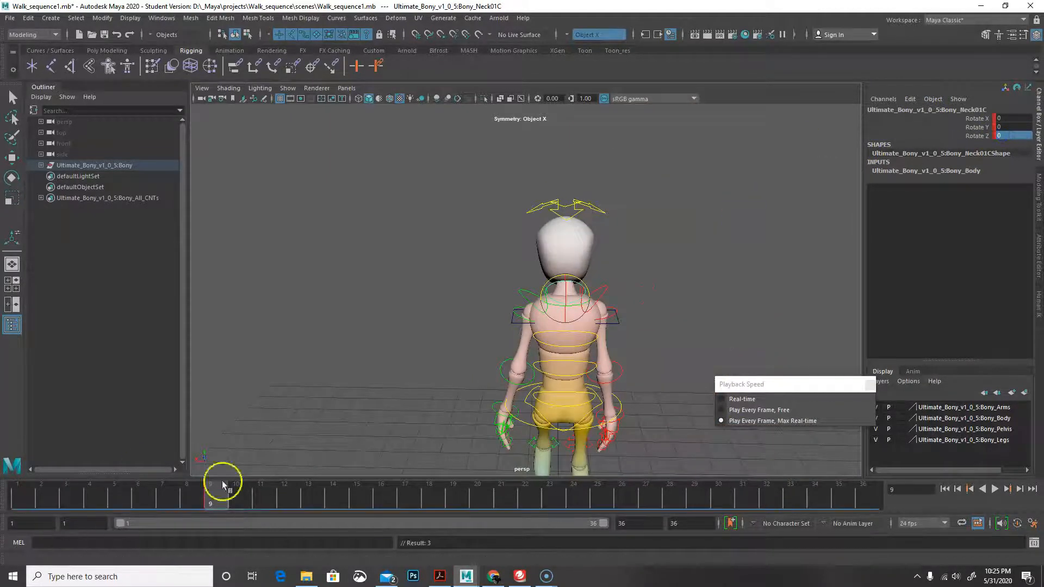
Set the Bony_Neck01C control's Rotate Z to 0 at frame 27 and key it
left_click(647, 495)
left_click(1014, 136)
left_click(578, 269)
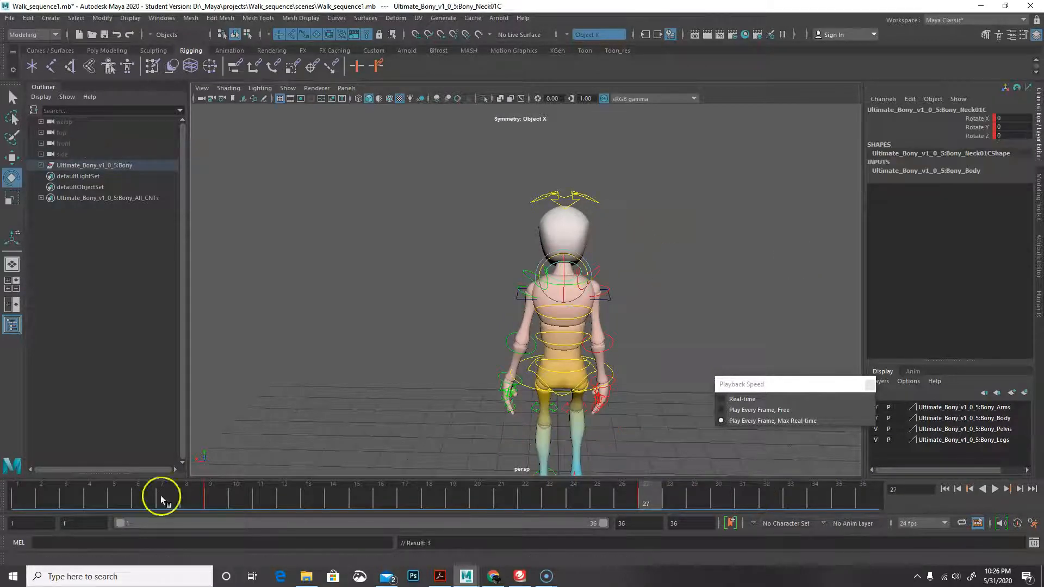
Set the neck control's Rotate Z to 4 at frame 1, match it at frame 36, and key both frames
left_click_drag(69, 494, 23, 495)
scroll(606, 301, "up", 5)
left_click_drag(620, 312, 623, 315)
left_click(999, 136)
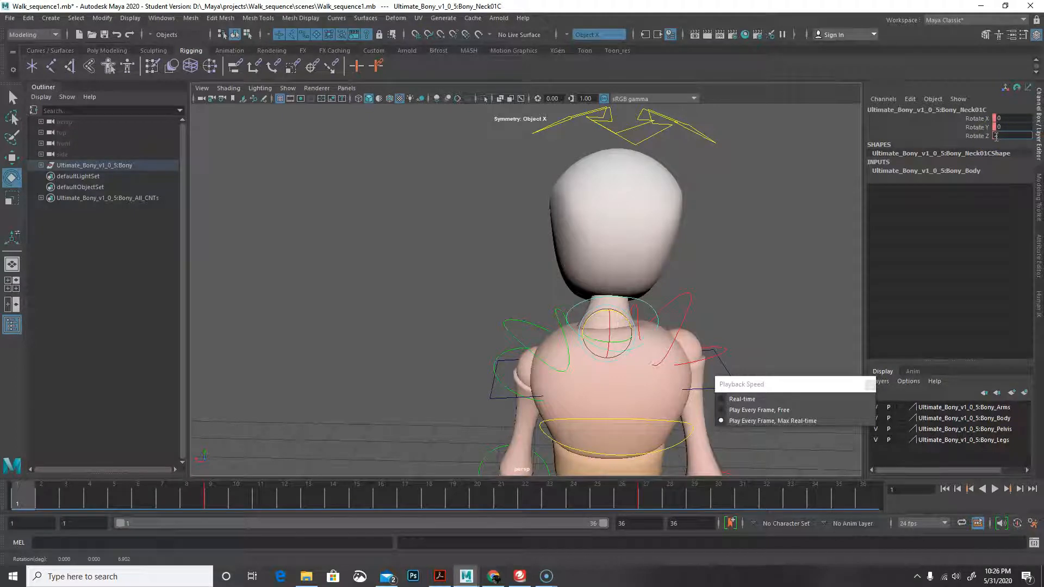
key("Return")
key("s")
left_click(871, 499)
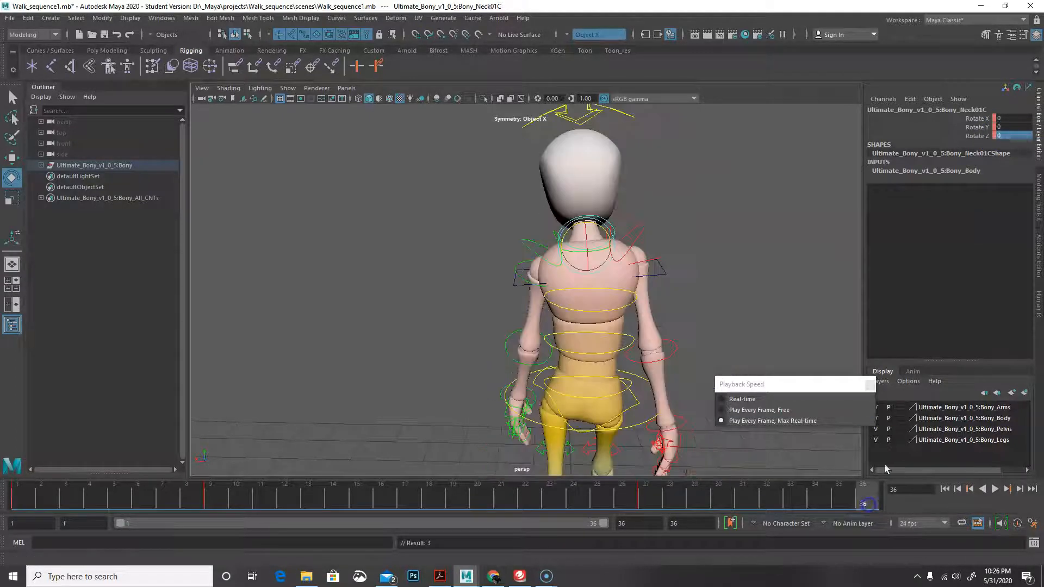
left_click(1009, 137)
key("Return")
key("s")
Set the neck control's Rotate Z to -4 at frame 18 and key it
left_click(435, 500)
left_click(1000, 136)
type("-4")
key("Return")
key("s")
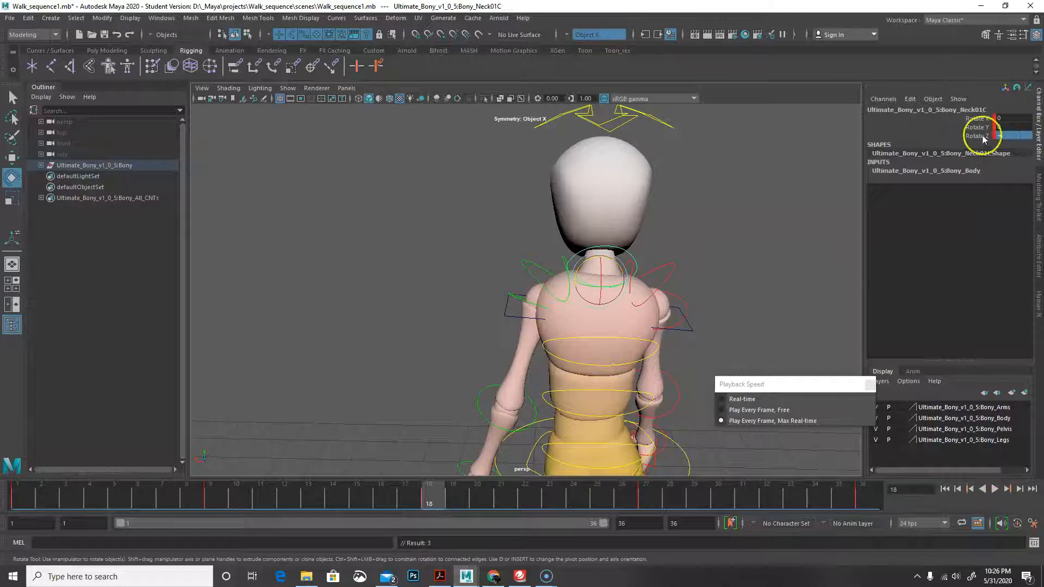
Play back the walk cycle and view it from the front and side to check the neck and head movement
left_click_drag(425, 498, 350, 525)
key("alt+v")
right_click_drag(468, 414, 381, 415, "alt")
left_click_drag(381, 415, 599, 412, "alt")
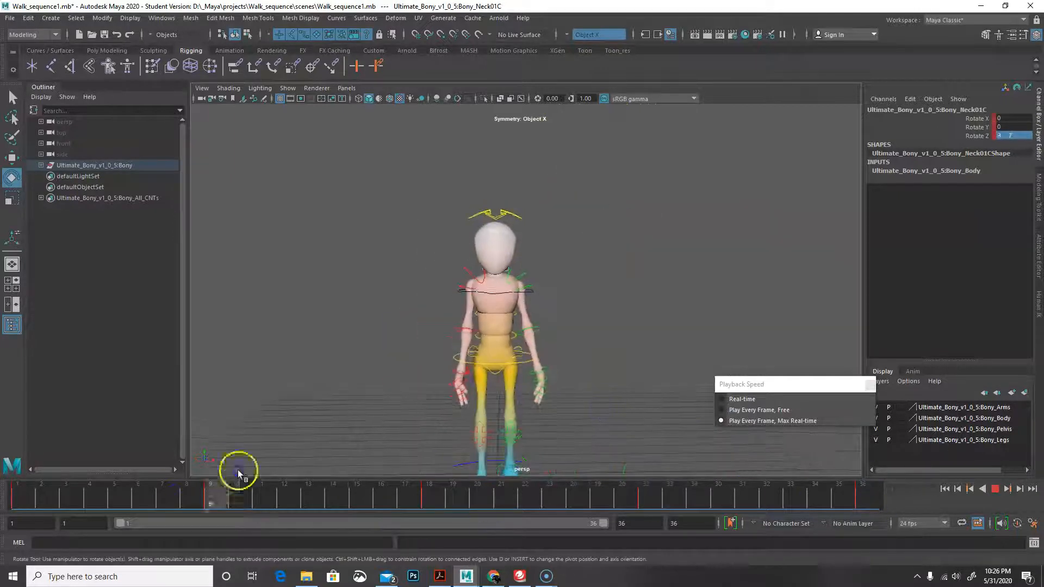
scroll(522, 414, "down", 5)
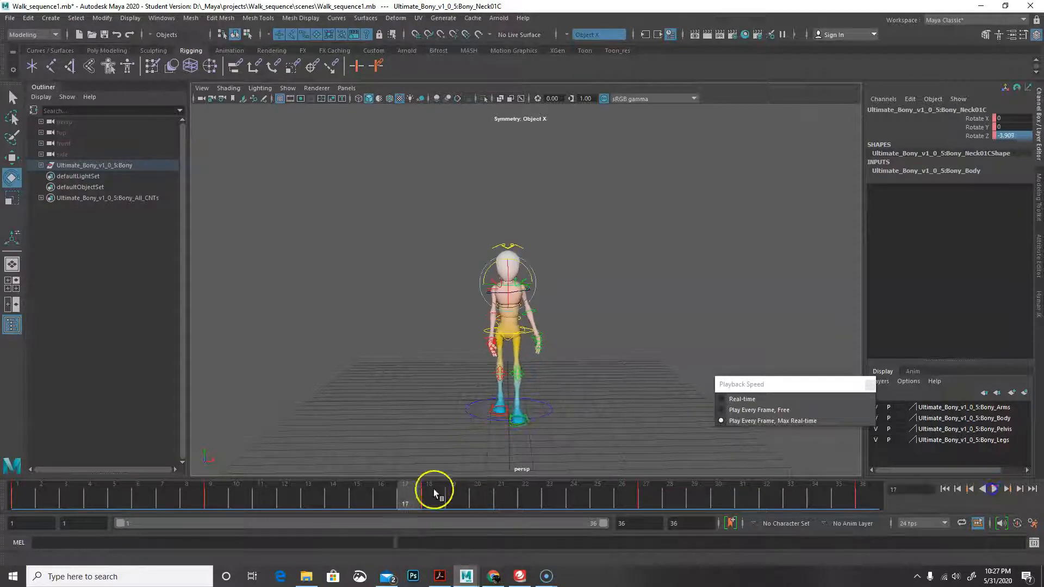
key("Escape")
left_click_drag(613, 419, 579, 408, "alt")
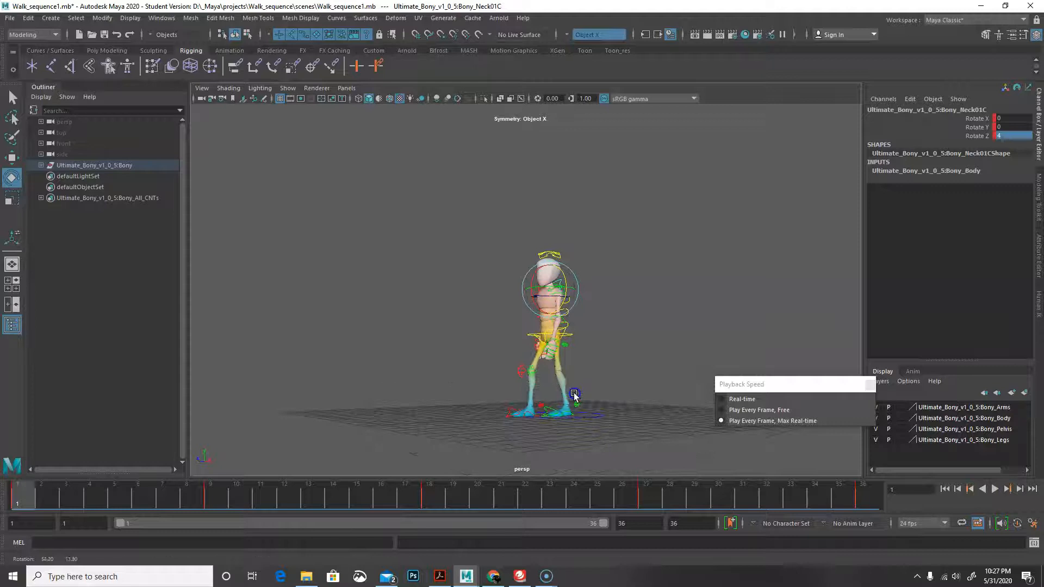
left_click_drag(622, 366, 487, 351, "alt")
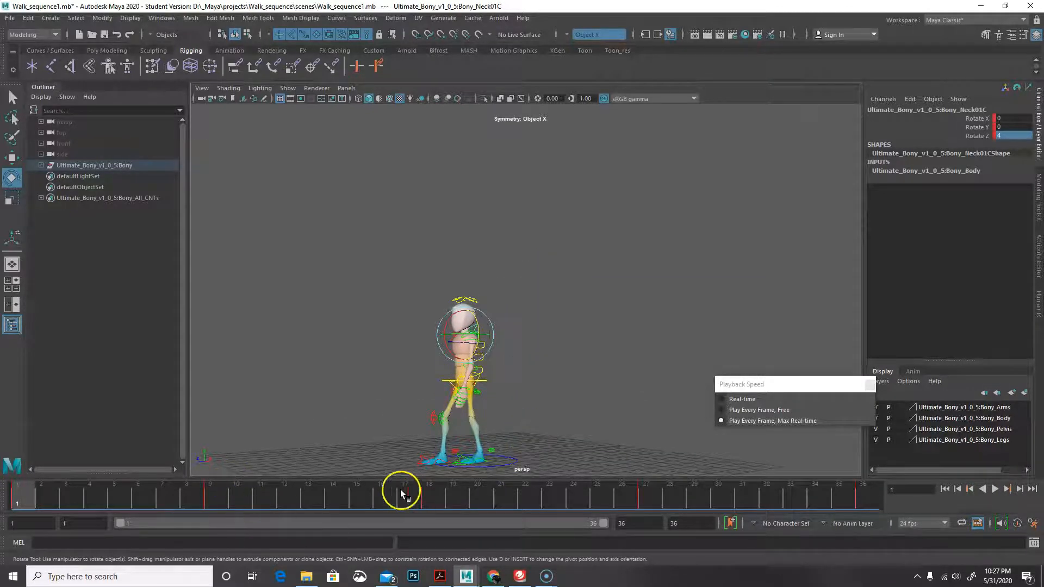
left_click_drag(373, 457, 520, 423, "alt")
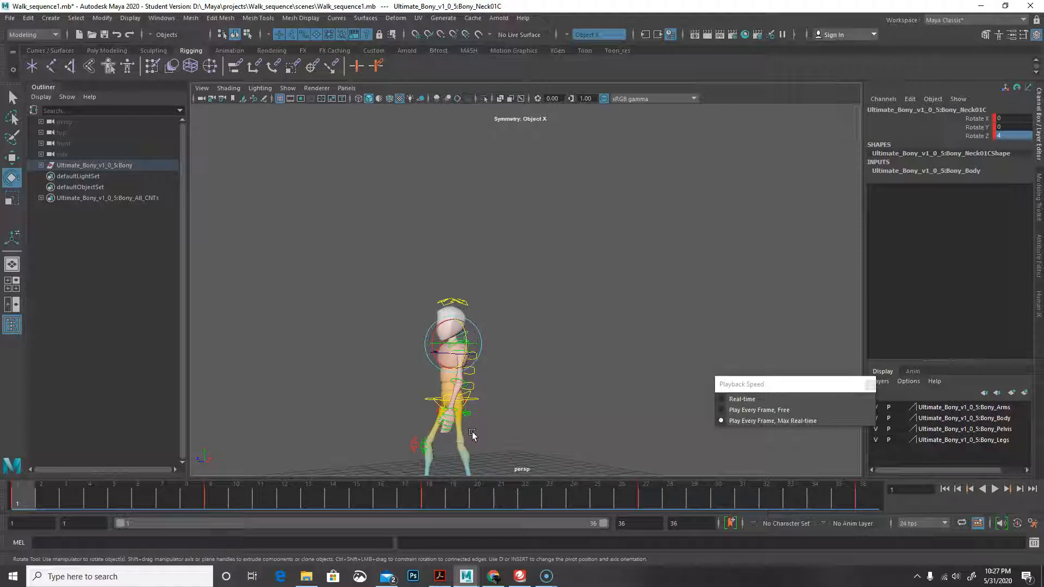
Set the Bony_SpineTopIKC control's Rotate Z to -2 at frame 1 and key it
left_click_drag(458, 429, 613, 326, "alt")
left_click(364, 353)
left_click(1013, 162)
type("-2")
key("Return")
key("s")
Set the SpineTopIKC control's Rotate Z to -2 at frame 36 and to 2 at frame 18
left_click(862, 504)
left_click(1009, 162)
type("-")
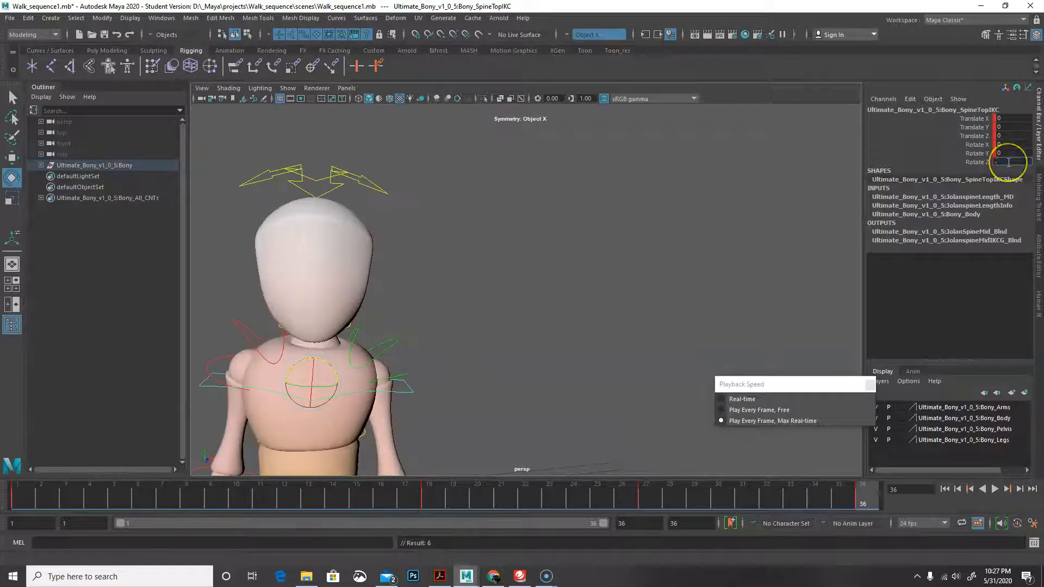
key("Return")
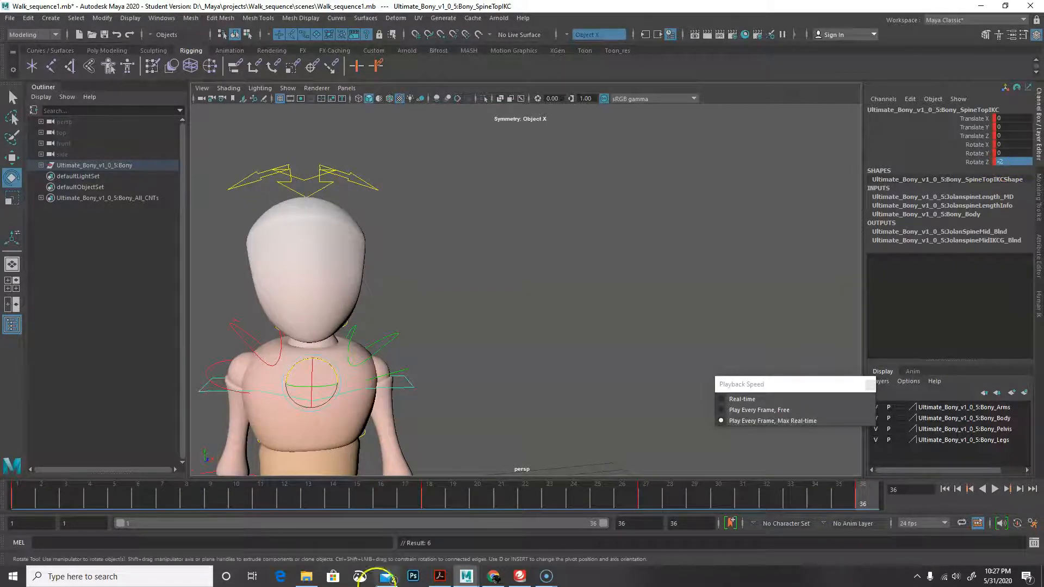
left_click(429, 505)
left_click(1005, 161)
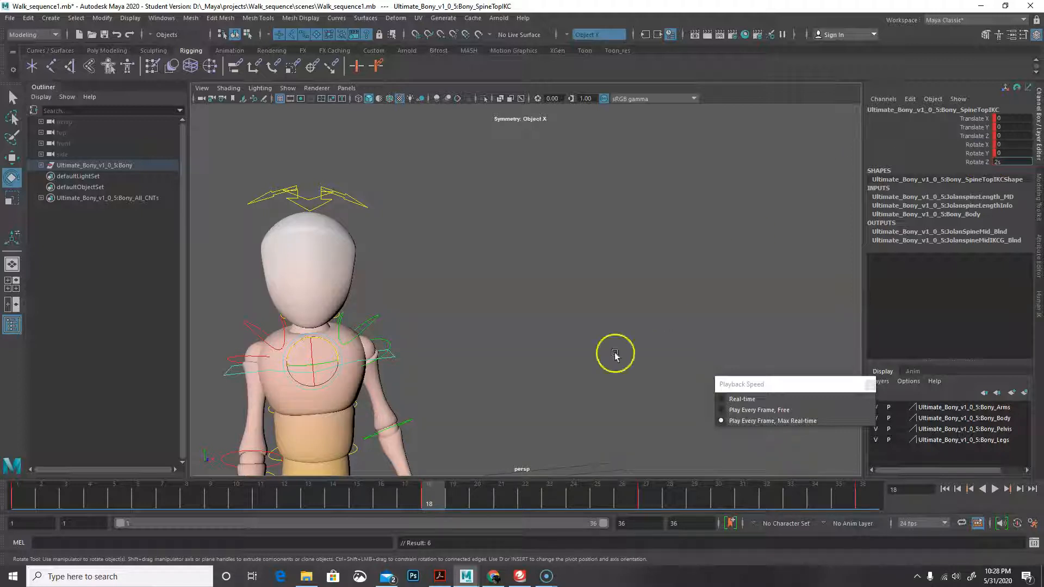
From behind the character, key the Bony_rClavicleC control's Rotate Z at 0 on frames 9 and 27
left_click_drag(349, 418, 593, 406, "alt")
middle_click_drag(349, 401, 218, 432, "alt")
left_click(23, 497)
left_click(453, 253)
left_click(216, 498)
left_click(342, 264, "shift")
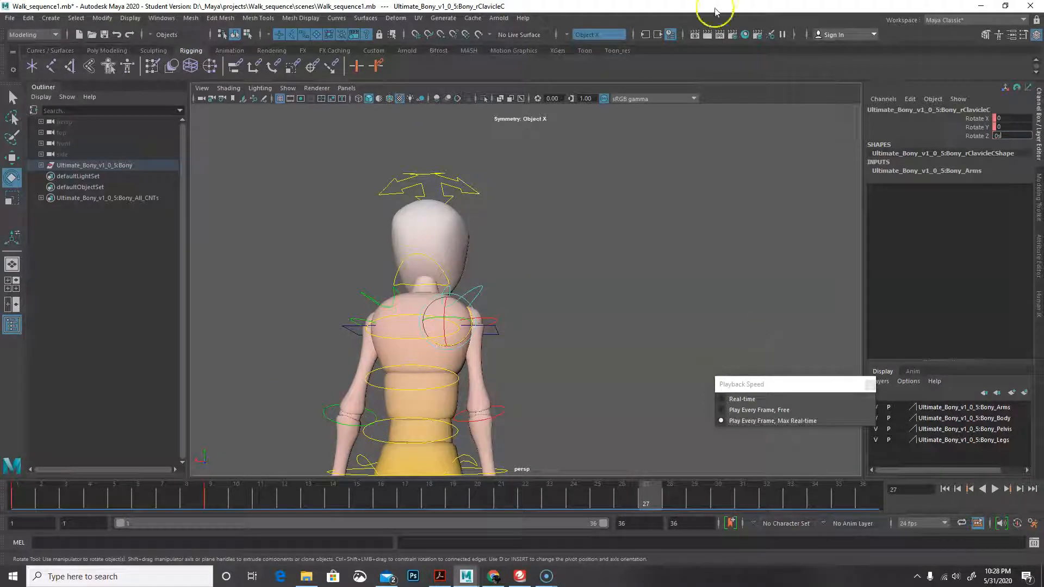
left_click(207, 498)
left_click(630, 501)
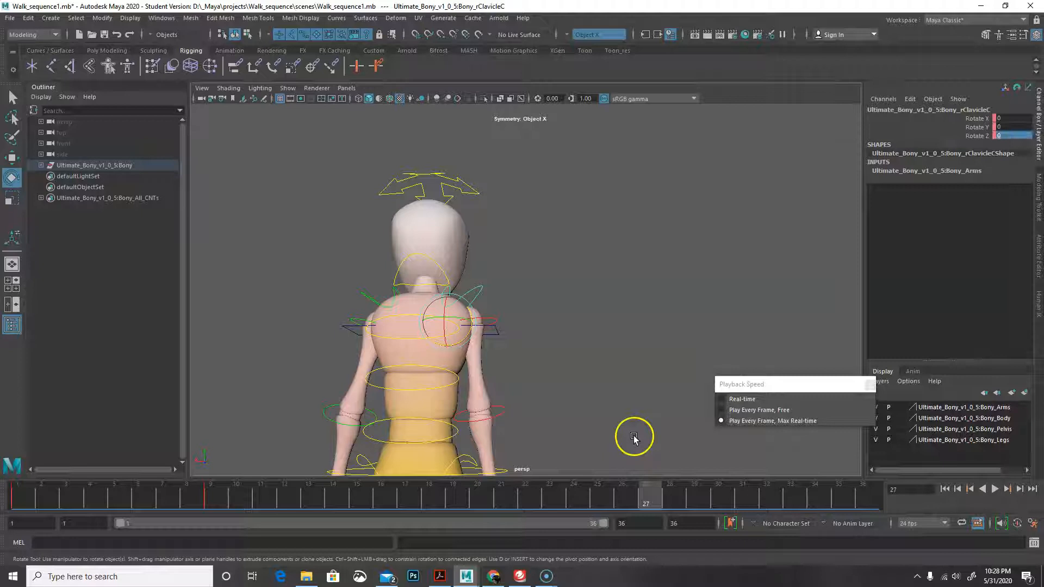
Set the right clavicle control's Rotate Z to 10 at frame 1 and -10 at frame 18
left_click(22, 498)
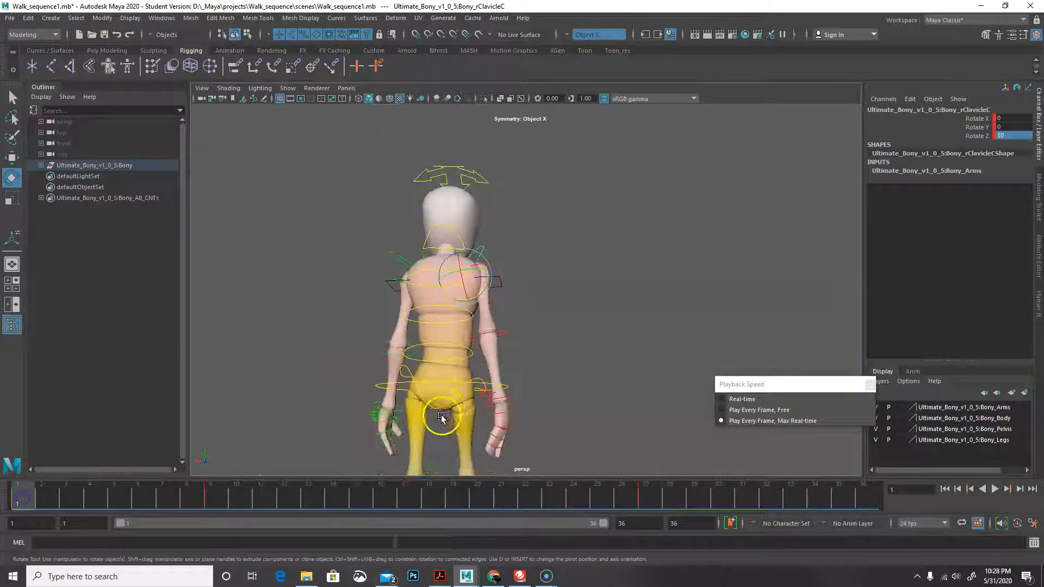
left_click(430, 499)
left_click(1015, 136)
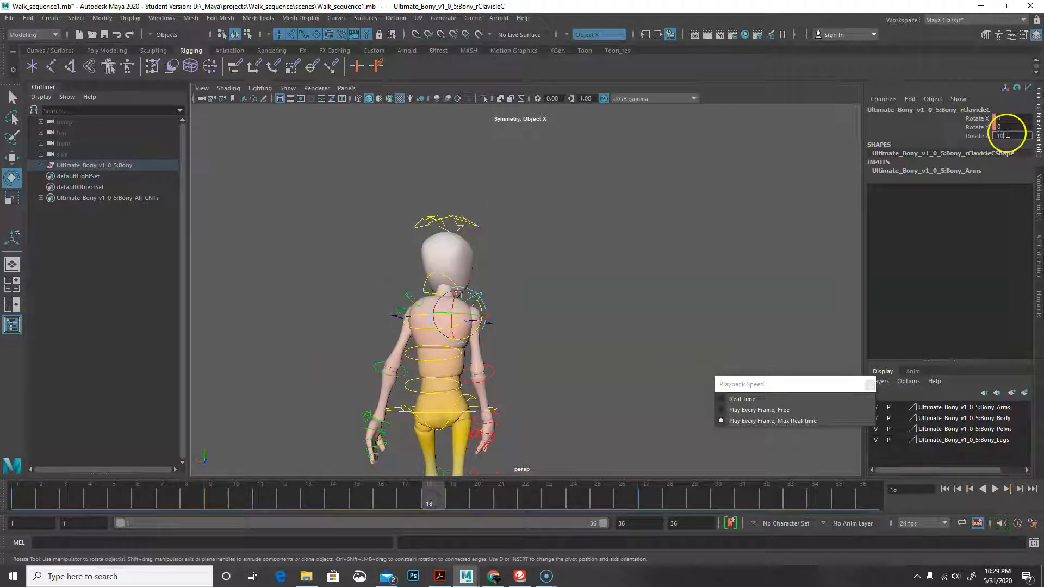
type("-10")
key("Return")
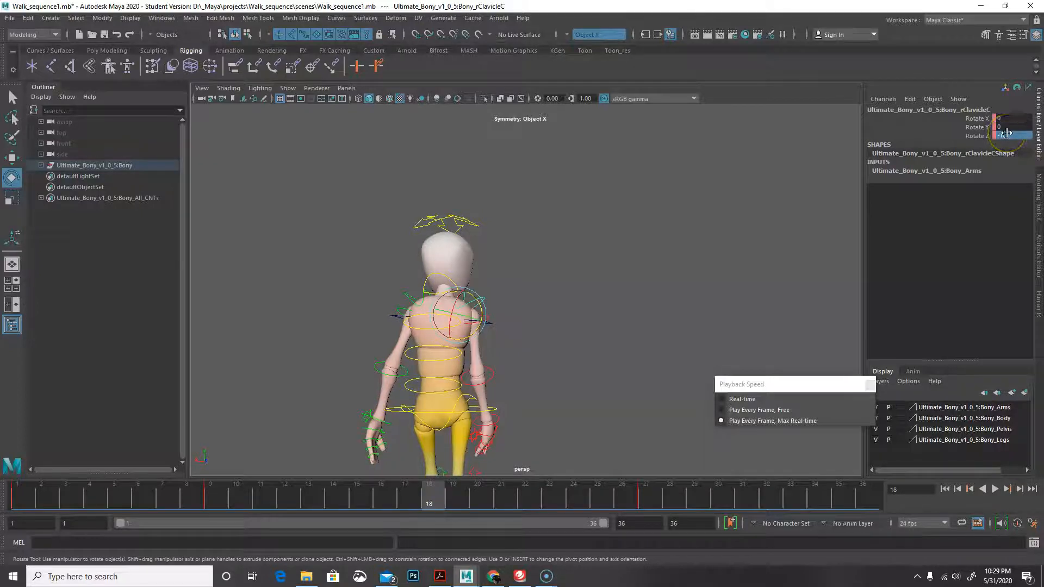
Key the Bony_lClavicleC control's Rotate Z at 0 on frames 9 and 27
left_click(415, 303)
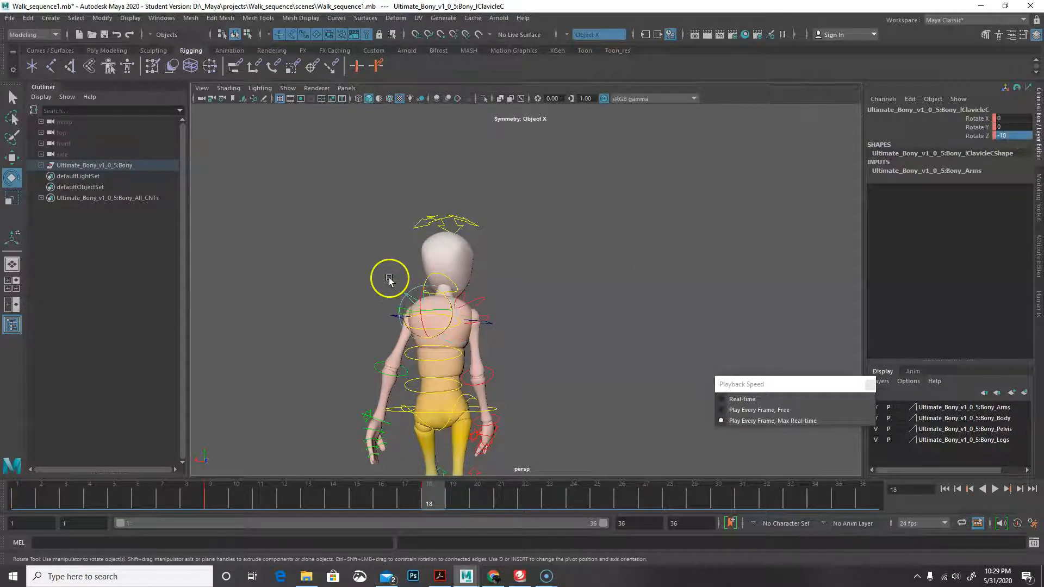
left_click(212, 498)
key("s")
key("Return")
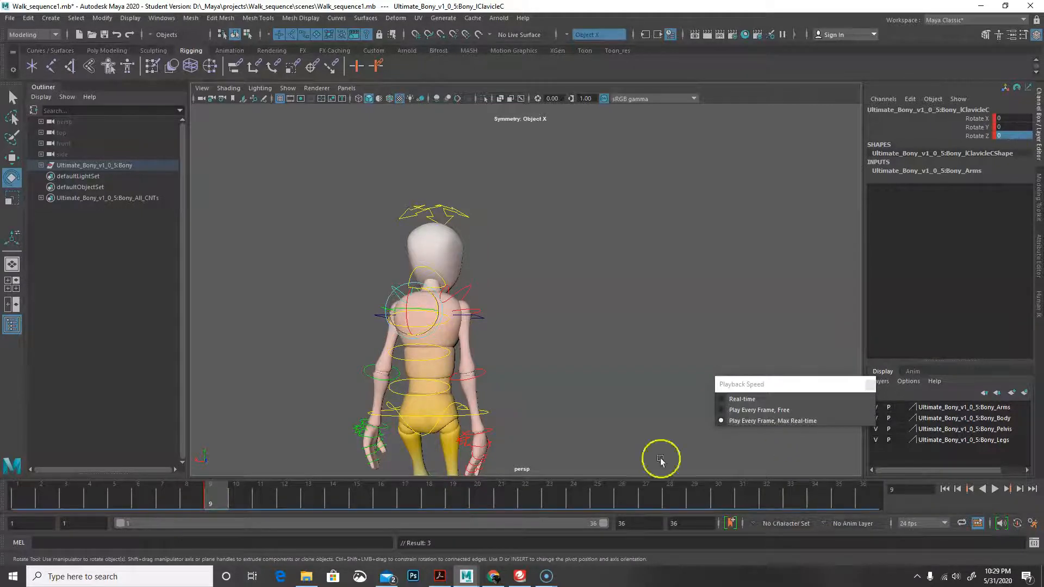
left_click(659, 497)
key("s")
Set the left clavicle control's Rotate Z to -10 at frames 1 and 36, and enter its value at frame 18
left_click(26, 497)
left_click_drag(544, 404, 565, 406, "alt")
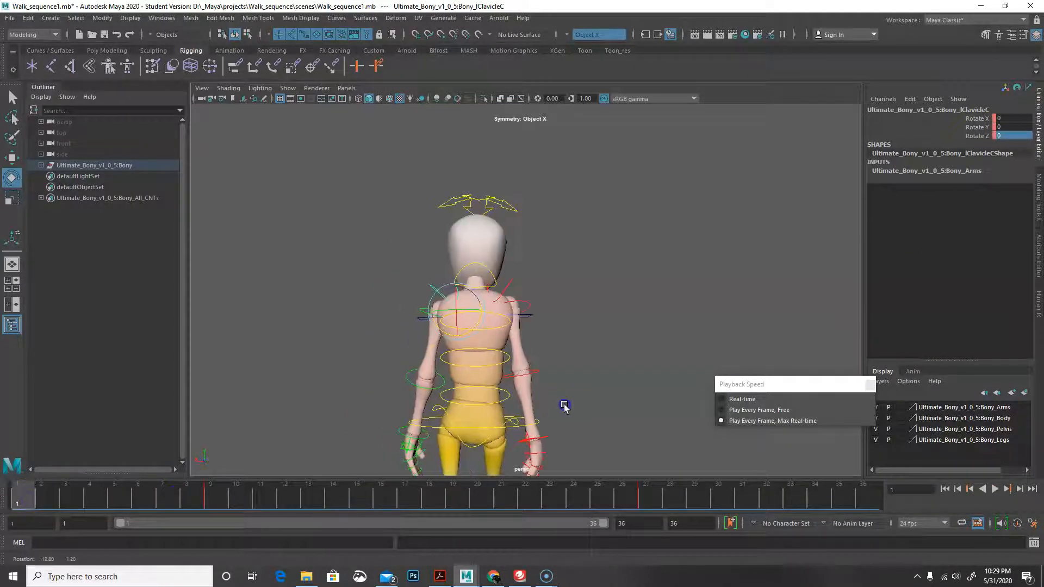
left_click(1015, 137)
type("-10")
key("Return")
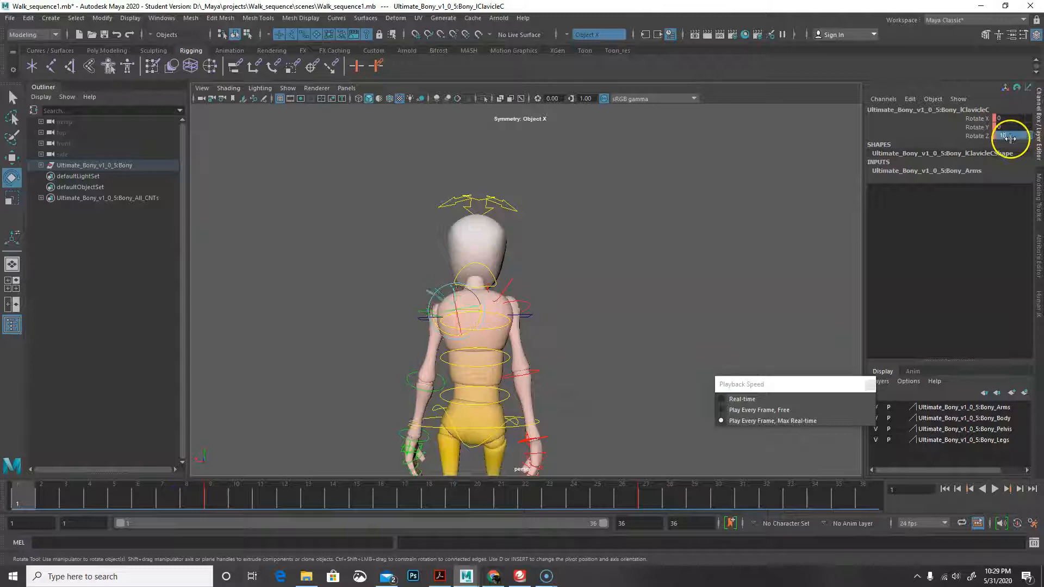
left_click(869, 493)
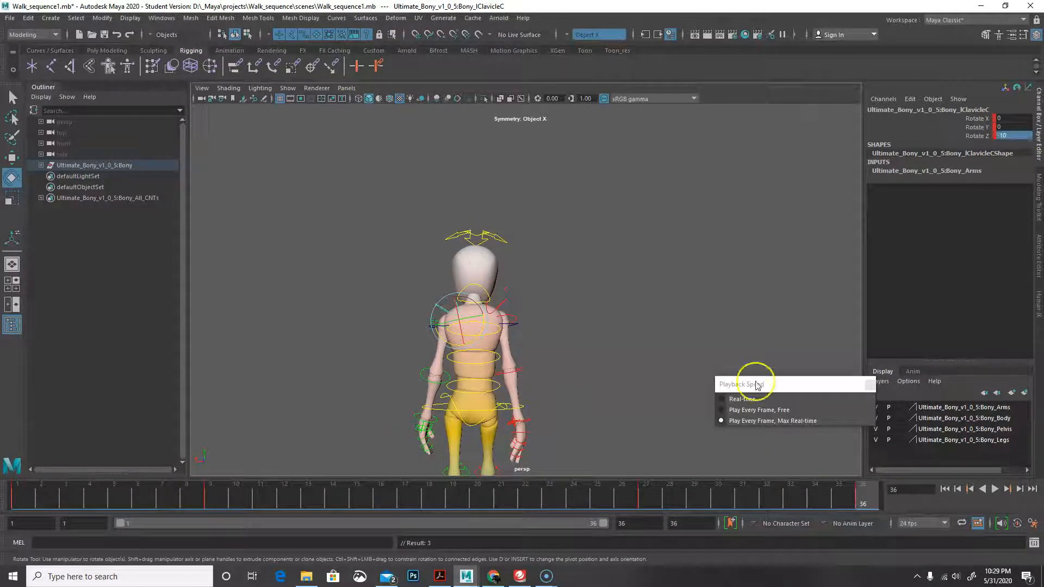
left_click(432, 501)
key("Return")
Deselect the controls and play the walk cycle from the front and side to check the clavicle motion
mouse_move(359, 497)
left_mouse_down()
mouse_move(436, 538)
mouse_move(20, 511)
mouse_move(359, 499)
left_mouse_up()
left_click_drag(332, 449, 573, 449, "alt")
middle_click_drag(633, 386, 491, 314, "alt")
left_click(492, 314)
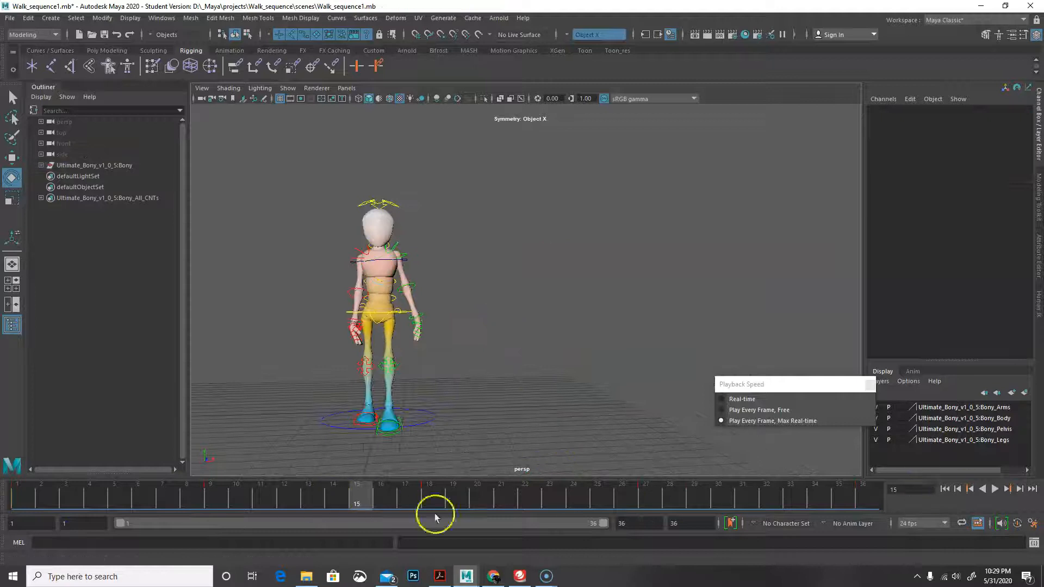
left_click(983, 489)
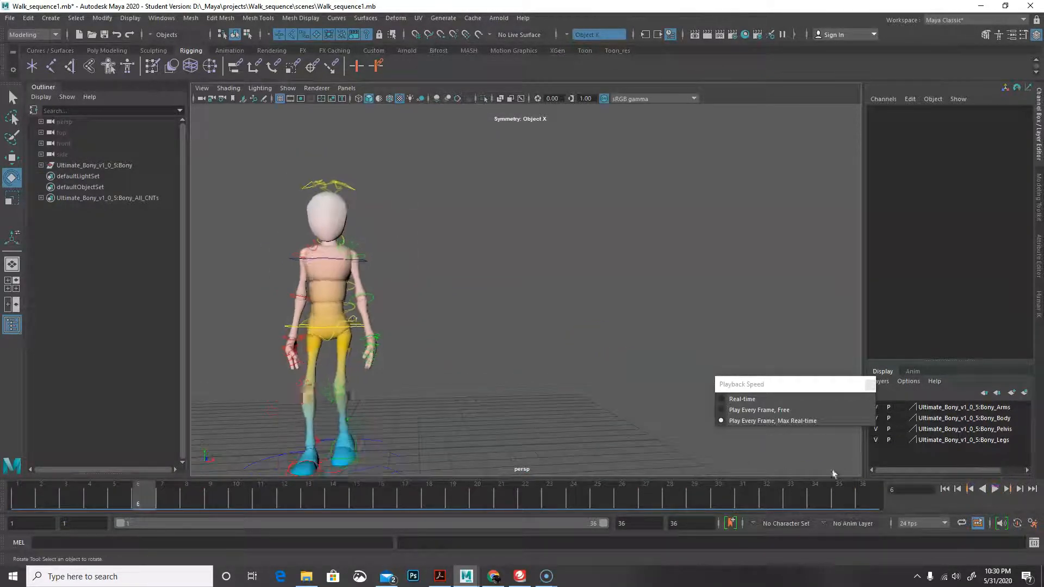
left_click_drag(834, 476, 408, 389, "alt")
key("Escape")
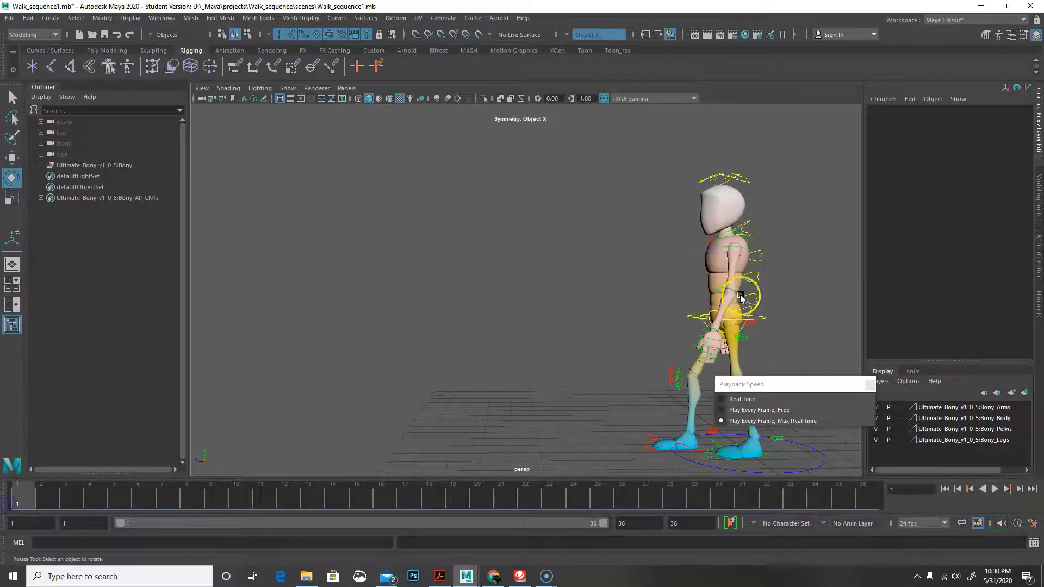
Select the Bony_lElbowFKC control and rotate it to pose the left forearm at frames 18 and 1
left_click(742, 295)
left_click(431, 496)
left_click_drag(672, 296, 678, 309)
left_click_drag(425, 506, 23, 505)
left_click_drag(713, 306, 711, 300)
Copy the left elbow's Rotate Y value from frame 1 to frame 36 and play the cycle
left_click(1020, 112)
left_click(1016, 118)
key("ctrl+c")
left_click(865, 496)
left_click(1022, 118)
key("ctrl+v")
key("Return")
key("alt+v")
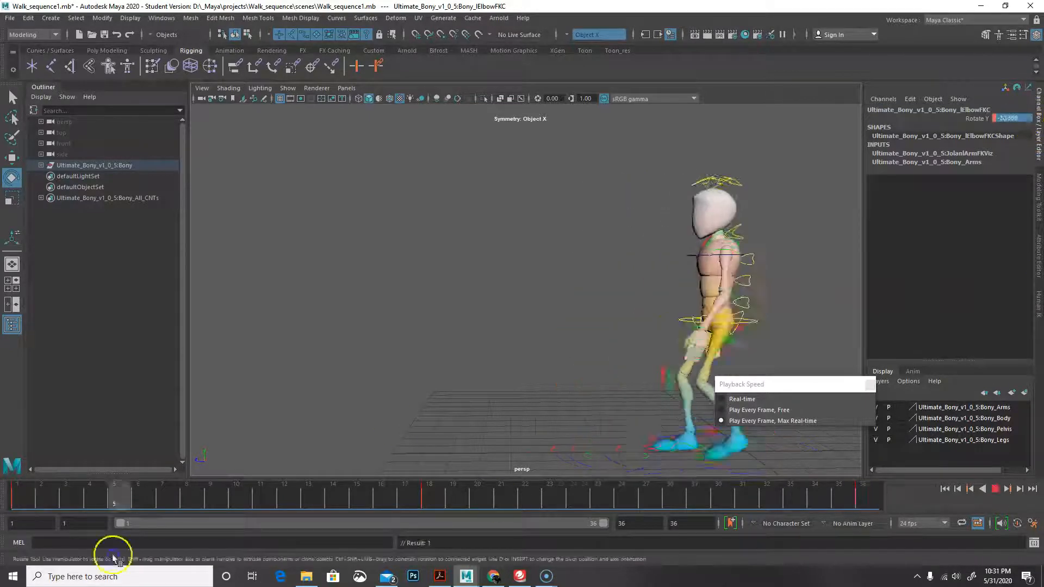
Set the Bony_rElbowFKC control's Rotate Y to -6 at frames 1 and 36 and key it
left_click(1026, 118)
left_click(430, 493)
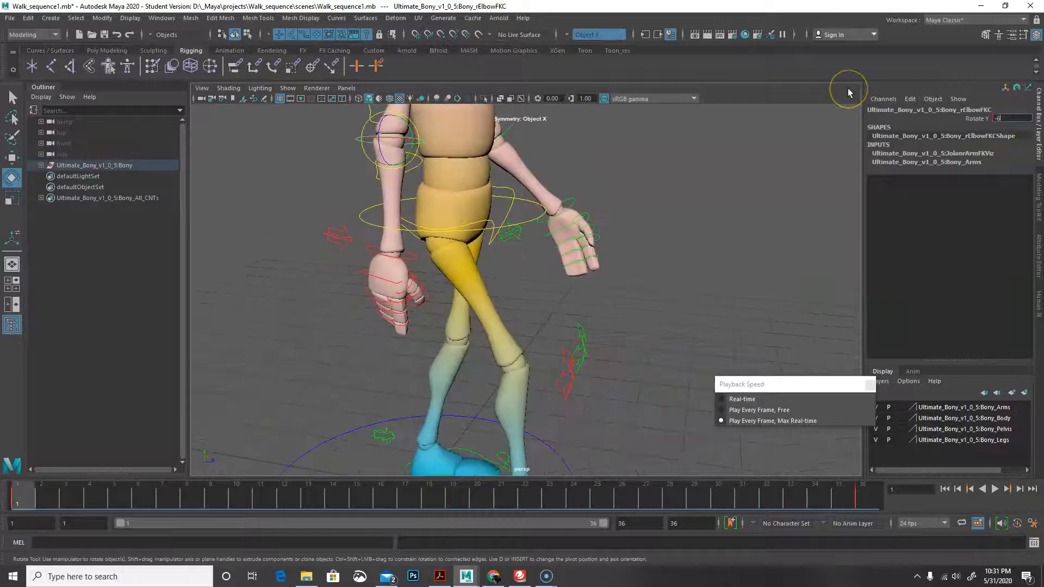
key("Return")
right_click_drag(570, 218, 325, 247, "alt")
key("s")
left_click(861, 494)
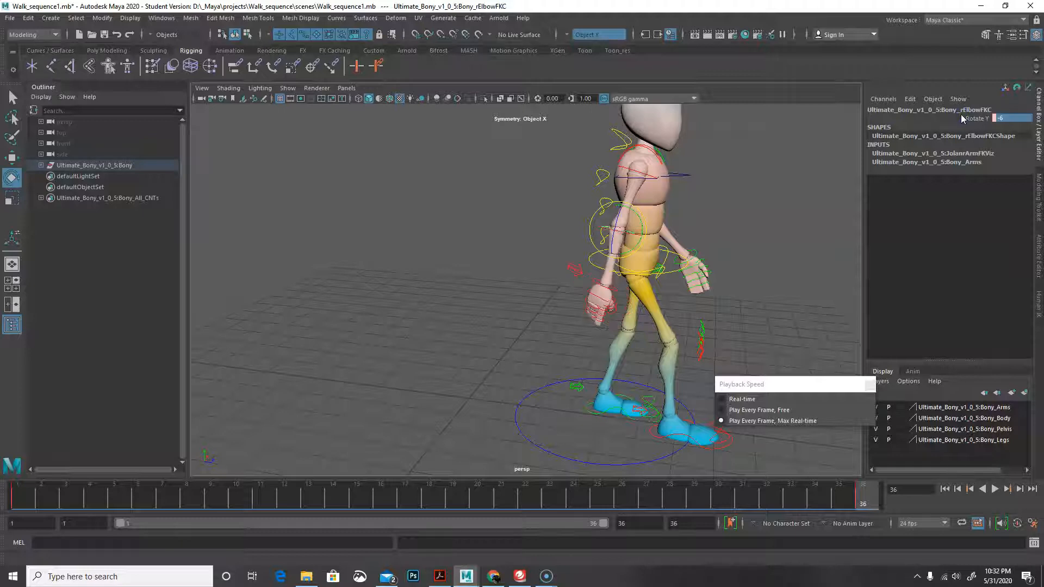
Enter and key the right elbow's Rotate Y at frame 18, and scrub the cycle to check it
left_click(430, 500)
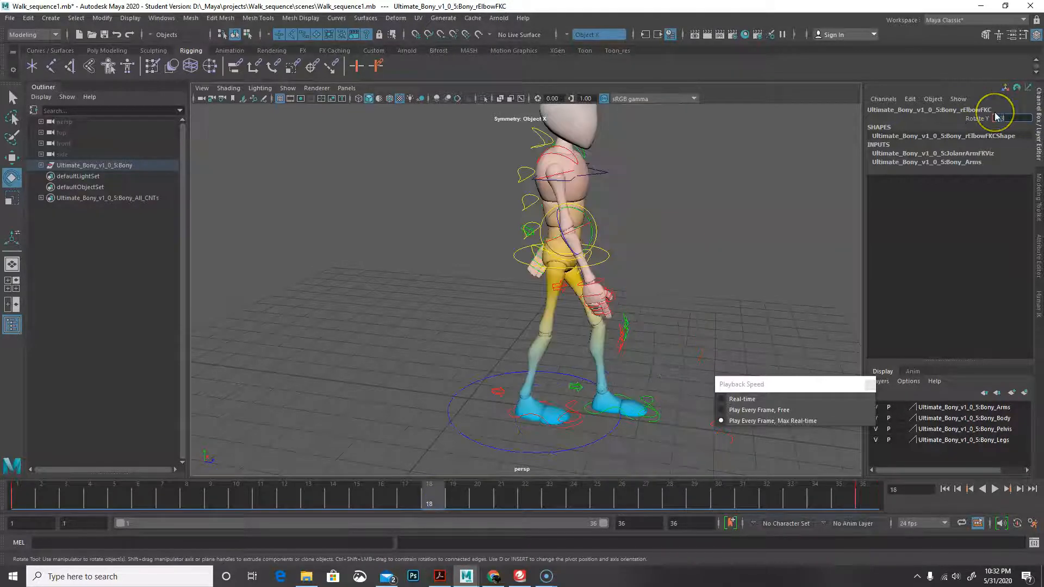
key("Return")
key("s")
left_click_drag(866, 498, 22, 500)
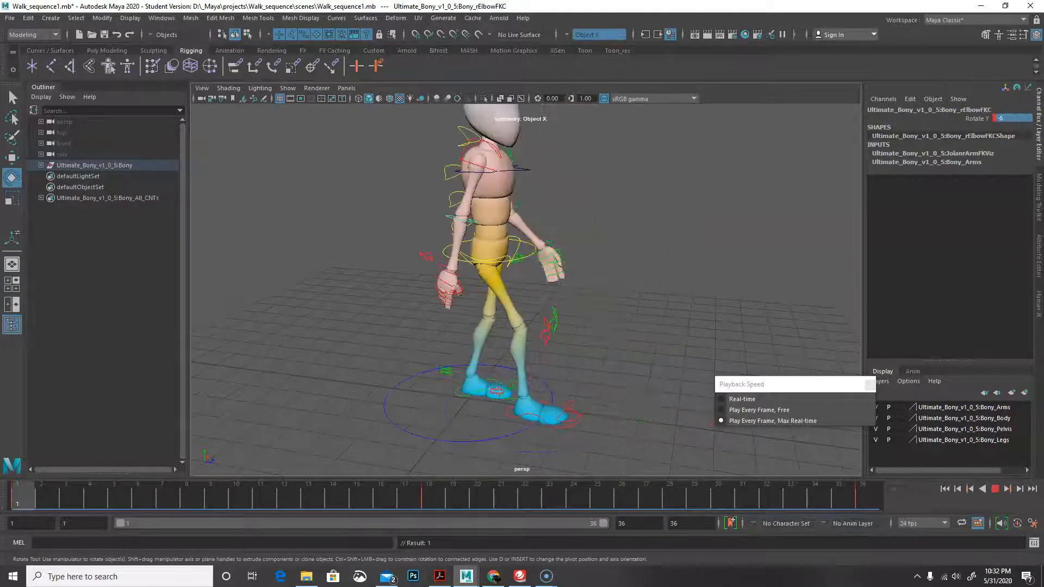
Rotate the Bony_rWristFKC control at frame 18 to about -11.4 in Rotate X, adjust its Rotate Y, and key the pose
left_click(447, 277)
left_click(865, 498)
left_click(434, 500)
left_click_drag(629, 264, 653, 282)
right_click_drag(652, 277, 716, 273, "alt")
left_click_drag(616, 309, 624, 317)
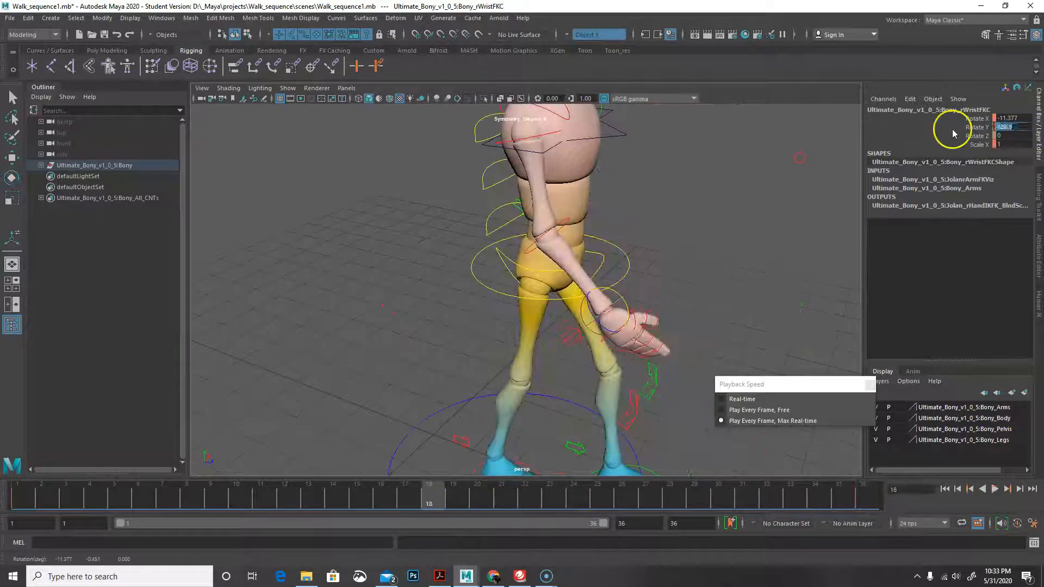
key("s")
Play and scrub the walk cycle from several angles to check the right wrist motion
key("alt+v")
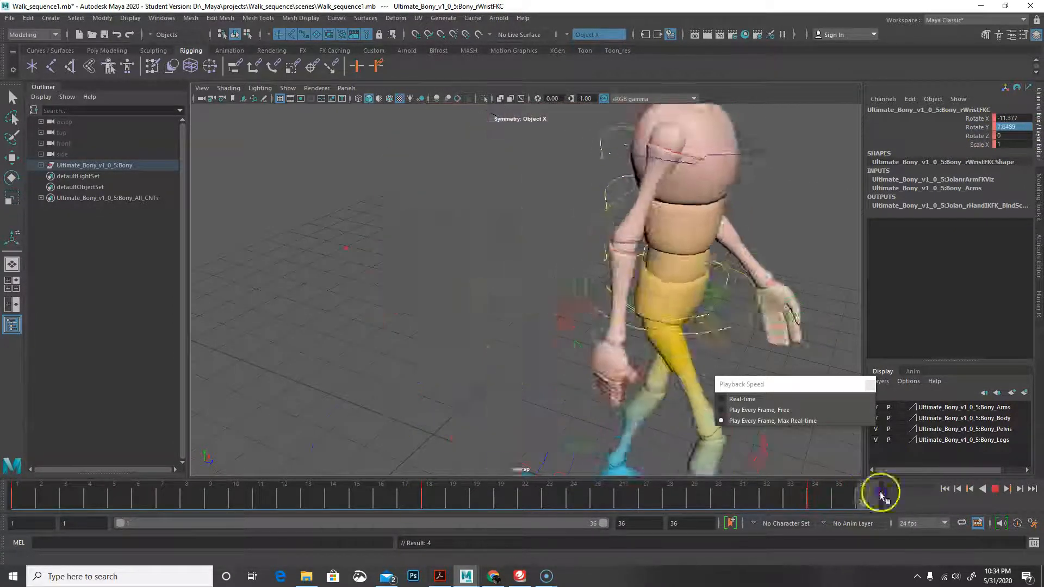
left_click_drag(550, 441, 392, 419, "alt")
right_click_drag(392, 419, 305, 425, "alt")
left_click_drag(81, 493, 11, 494)
Set the Bony_lWristFKC control's Rotate Y to about -10 at frames 1 and 36 and key it
left_click(611, 264)
scroll(611, 263, "up", 5)
left_click(488, 207)
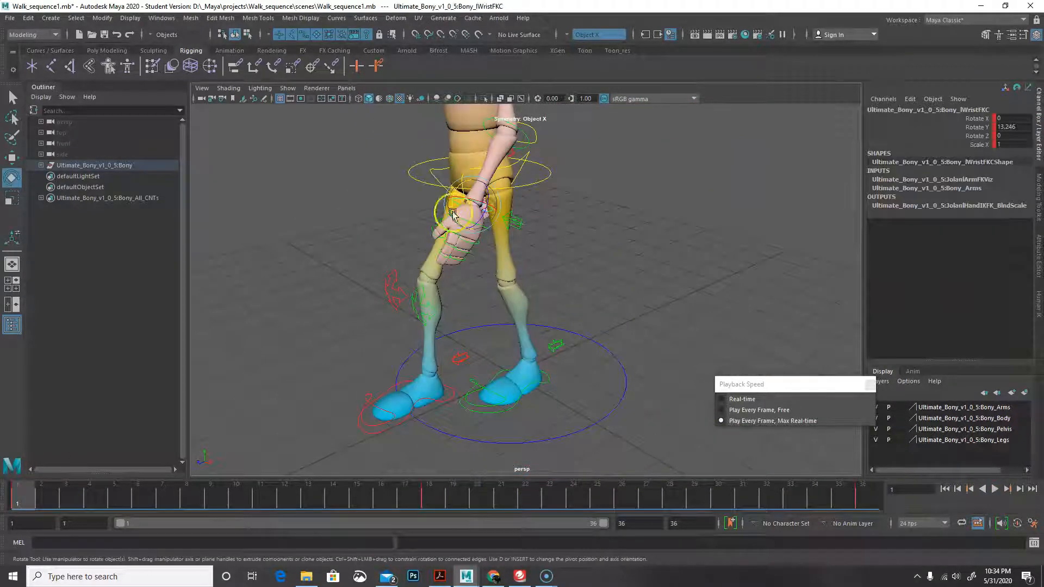
left_click(978, 127)
middle_click_drag(780, 141, 773, 139)
key("ctrl+z")
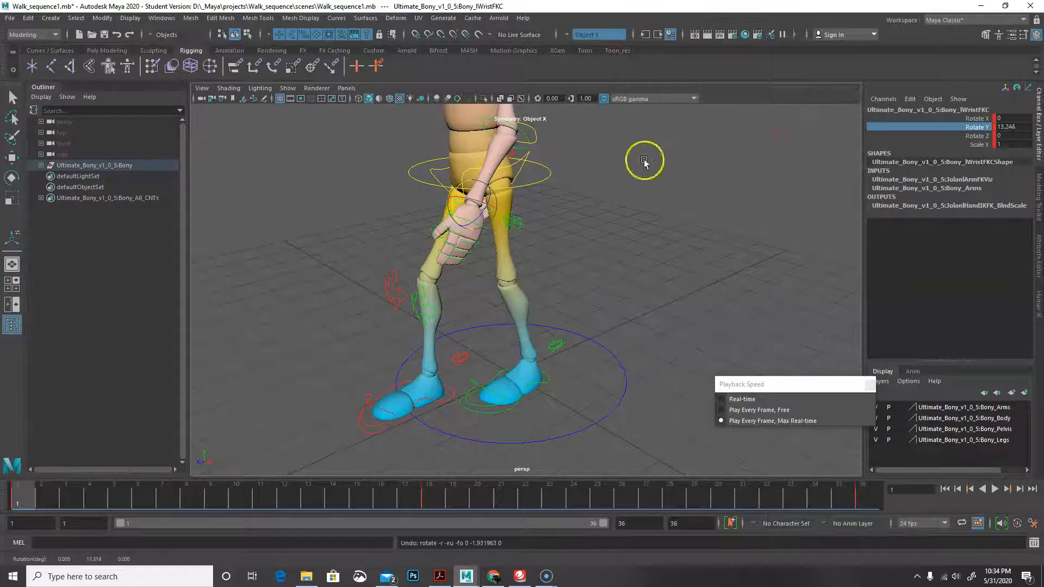
middle_click_drag(843, 130, 883, 127)
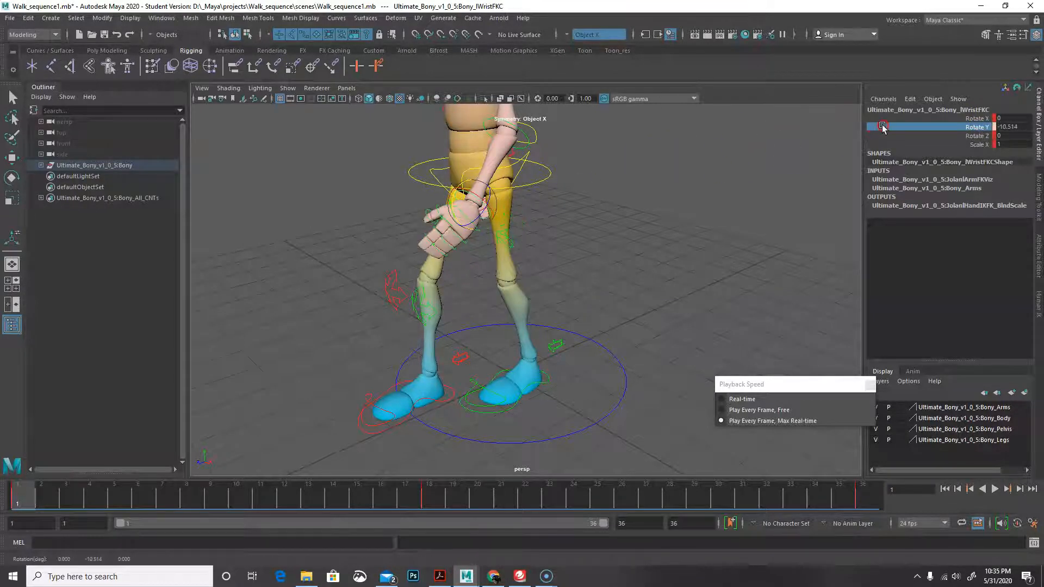
left_click(1022, 127)
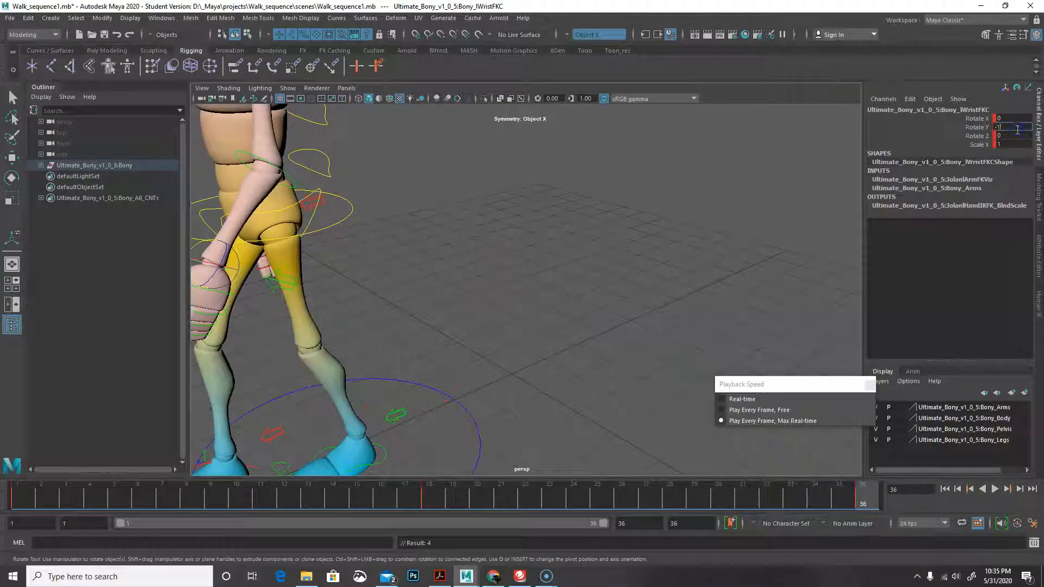
key("Return")
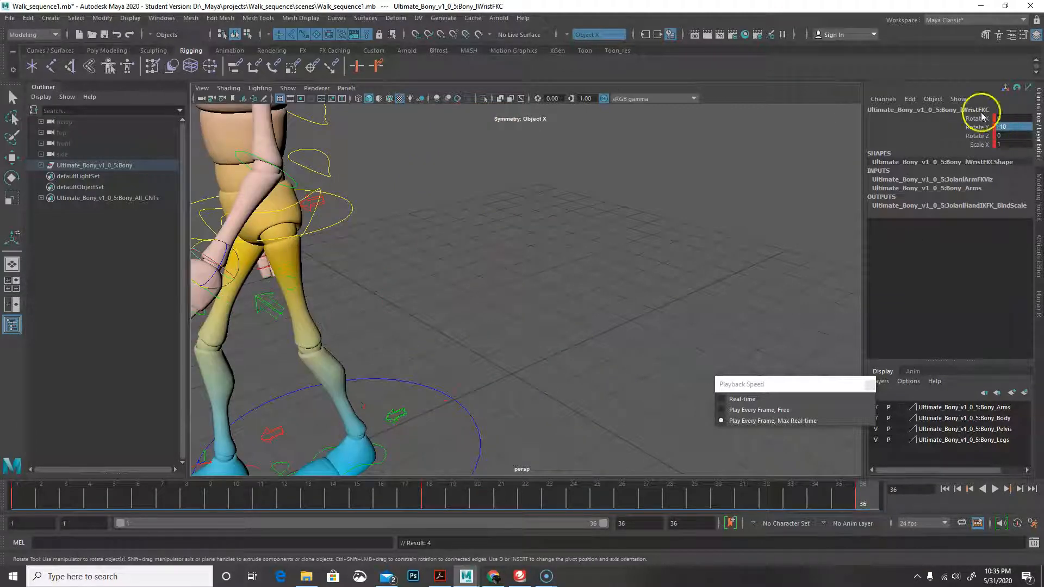
Scrub and play the walk cycle with the whole character in view to check the left wrist and overall motion
left_click(434, 498)
left_click_drag(863, 495, 805, 506, "shift")
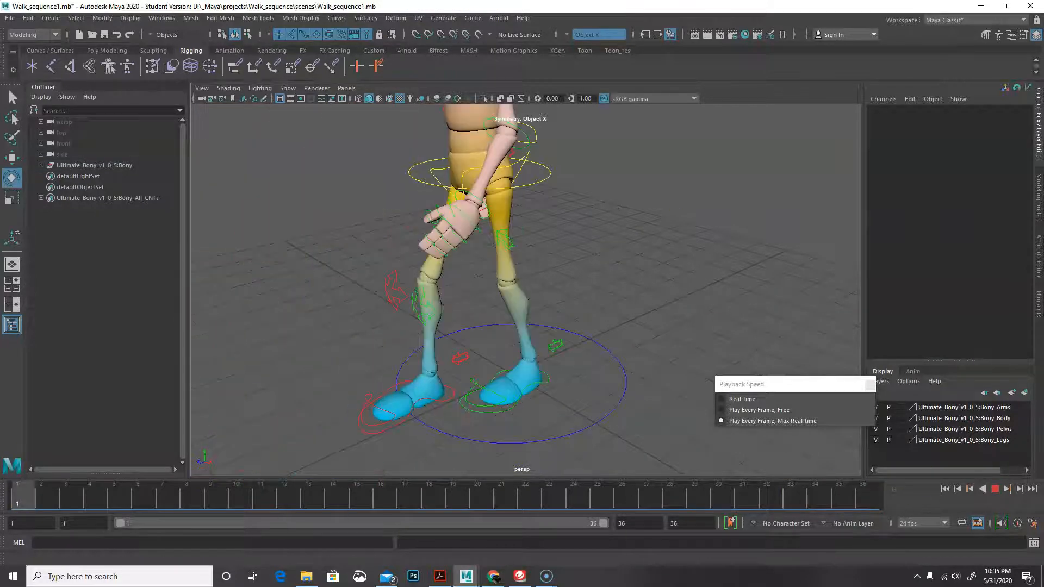
scroll(669, 354, "down", 5)
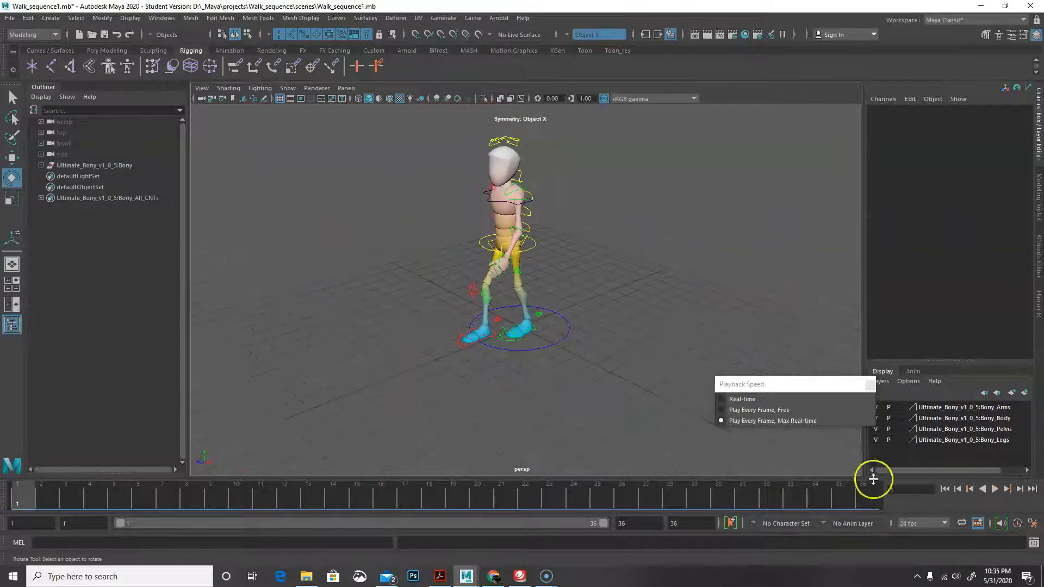
left_click(994, 489)
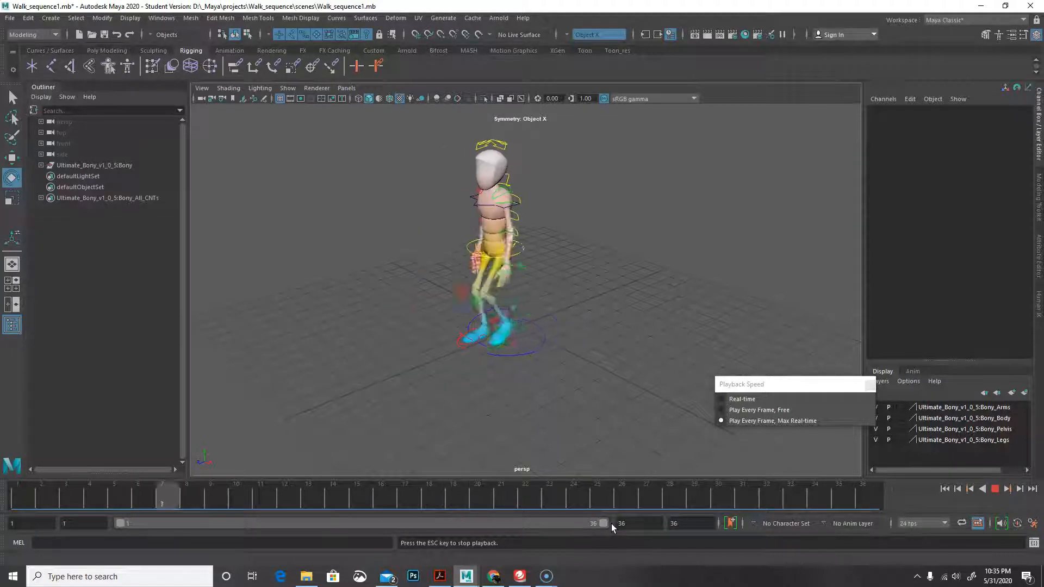
left_click(999, 488)
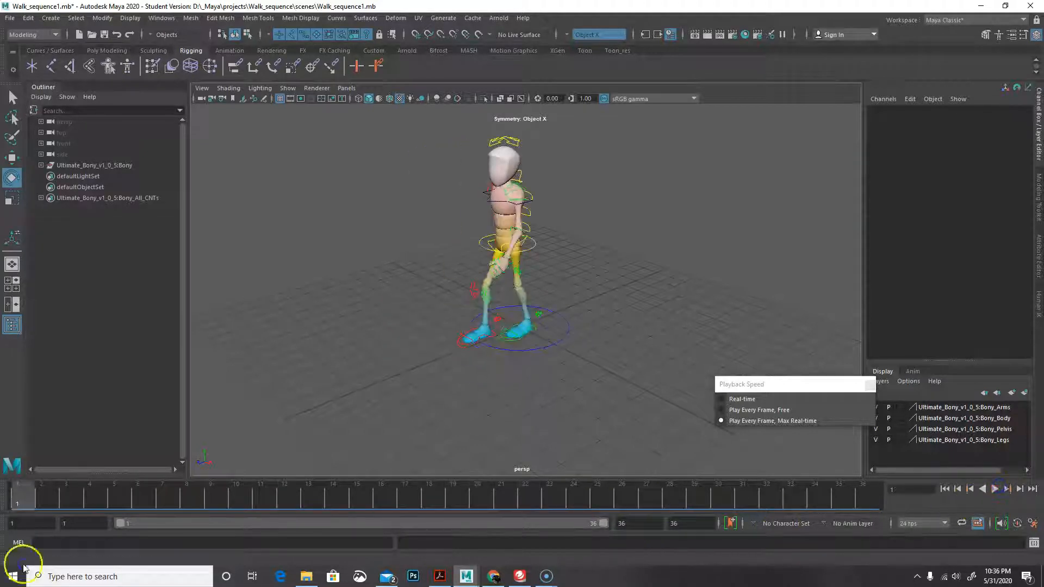